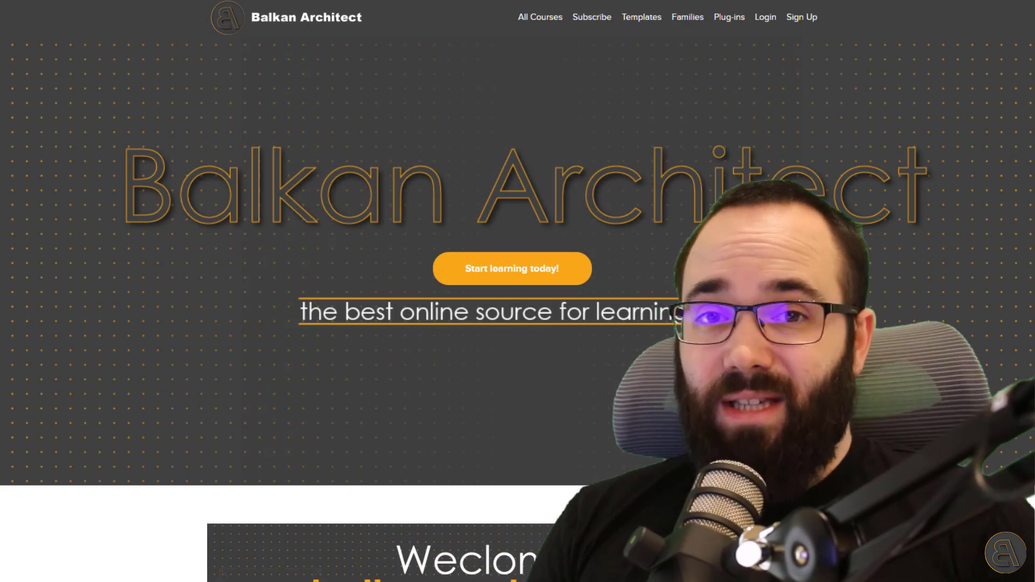
# Scroll down through the Balkan Architect home page
pyautogui.scroll(-15, 518, 291)
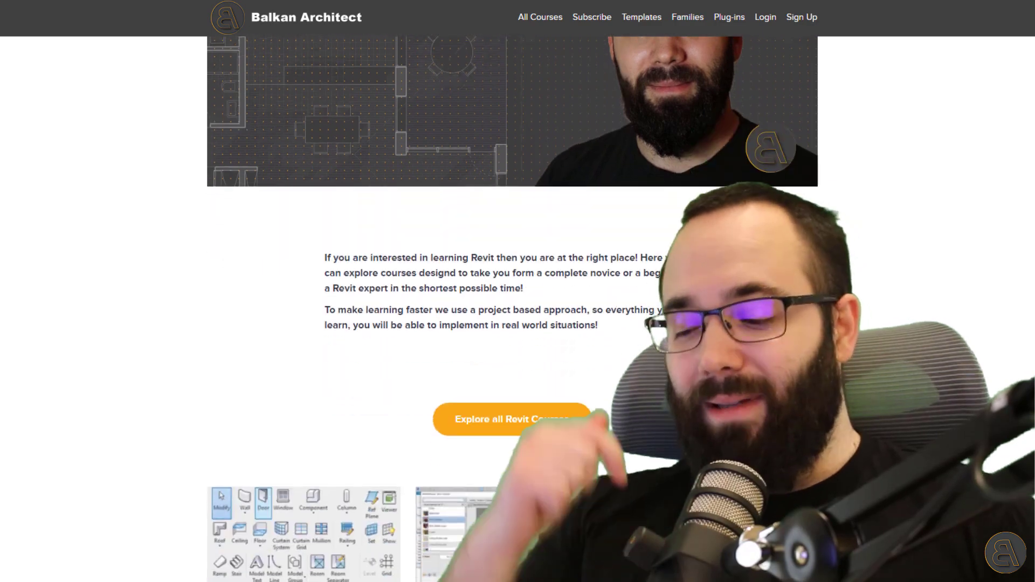
pyautogui.scroll(-3, 517, 291)
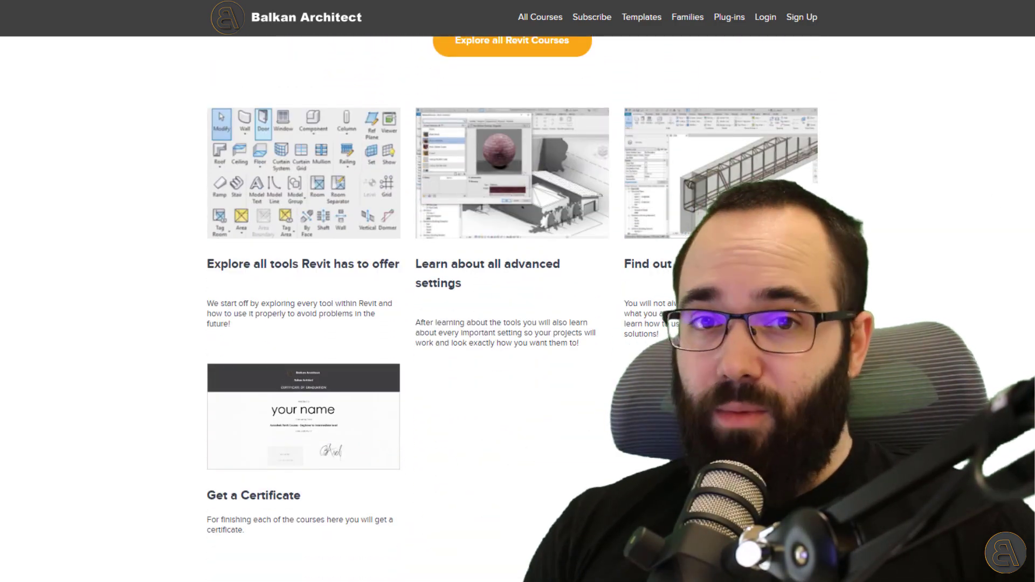
pyautogui.scroll(-20, 518, 291)
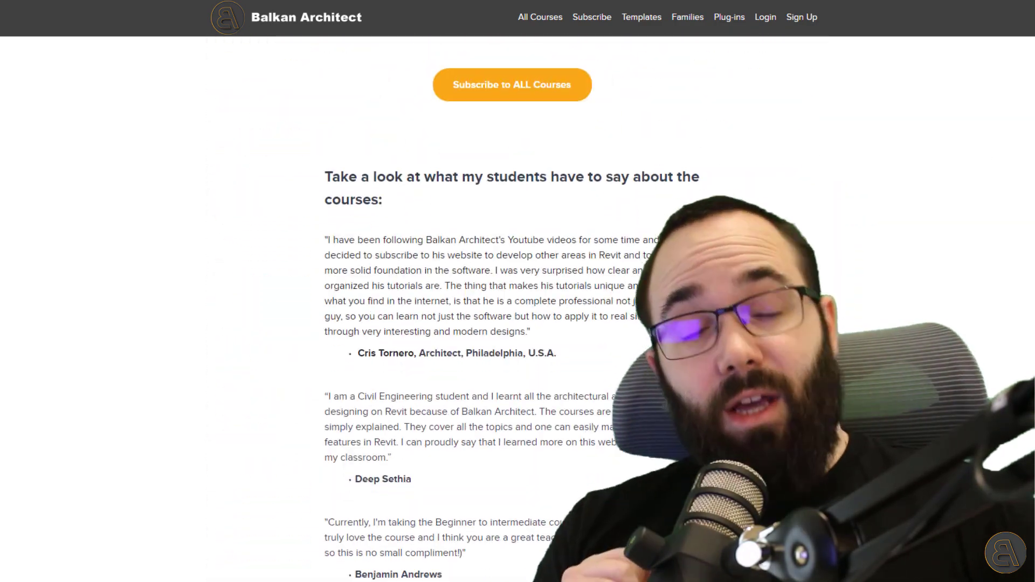
pyautogui.scroll(-10, 760, 47)
# Browse the All Courses page, scrolling down through the list and back up
pyautogui.click(561, 18)
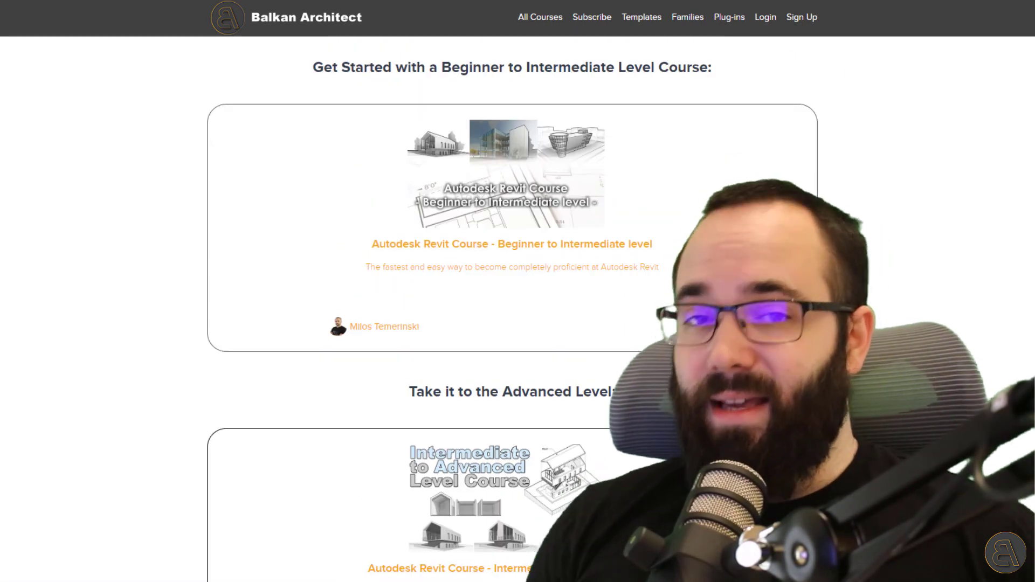
pyautogui.scroll(-7, 513, 307)
pyautogui.scroll(-12, 512, 307)
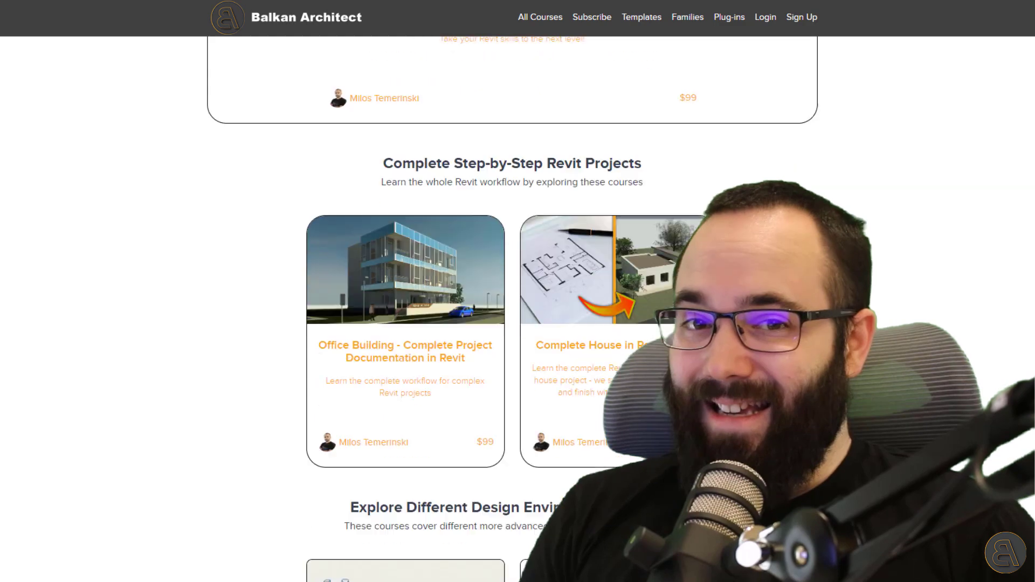
pyautogui.scroll(-8, 512, 308)
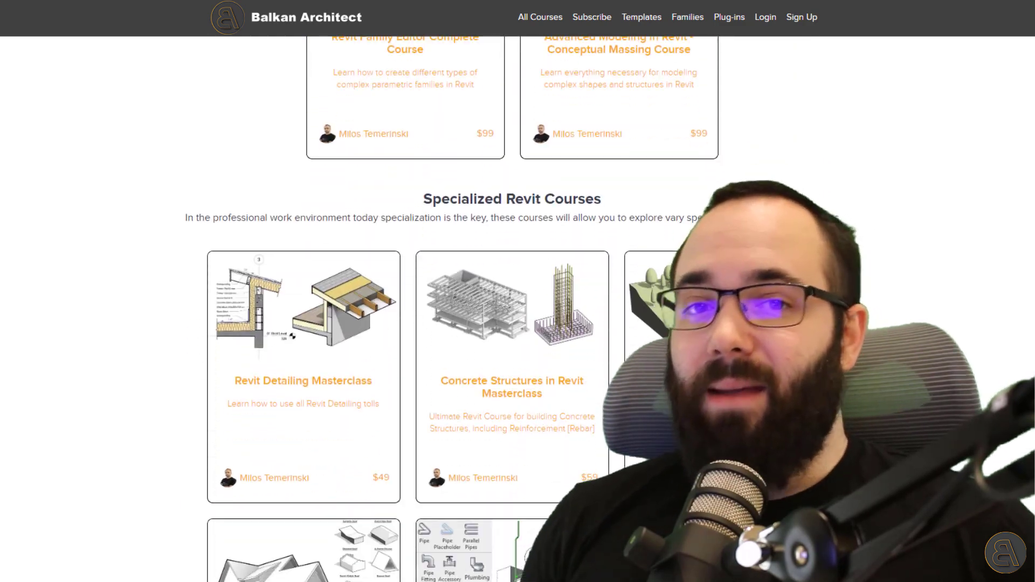
pyautogui.scroll(-9, 513, 308)
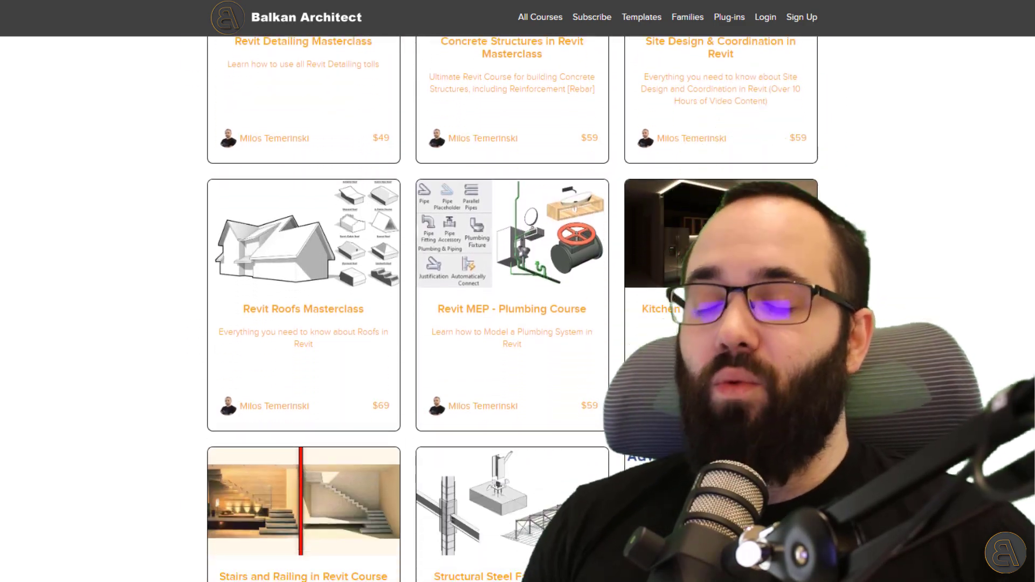
pyautogui.scroll(-6, 512, 307)
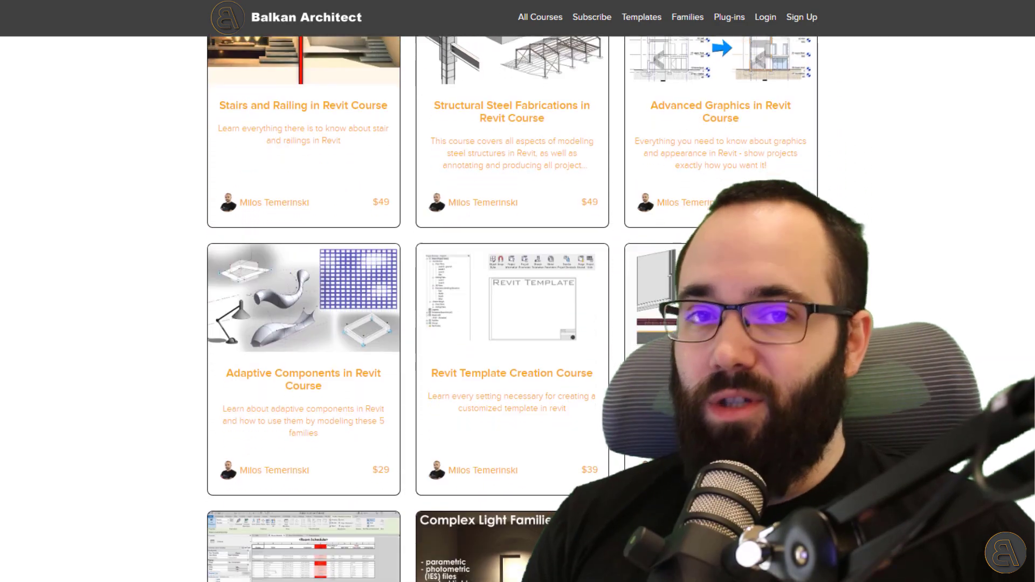
pyautogui.scroll(20, 512, 307)
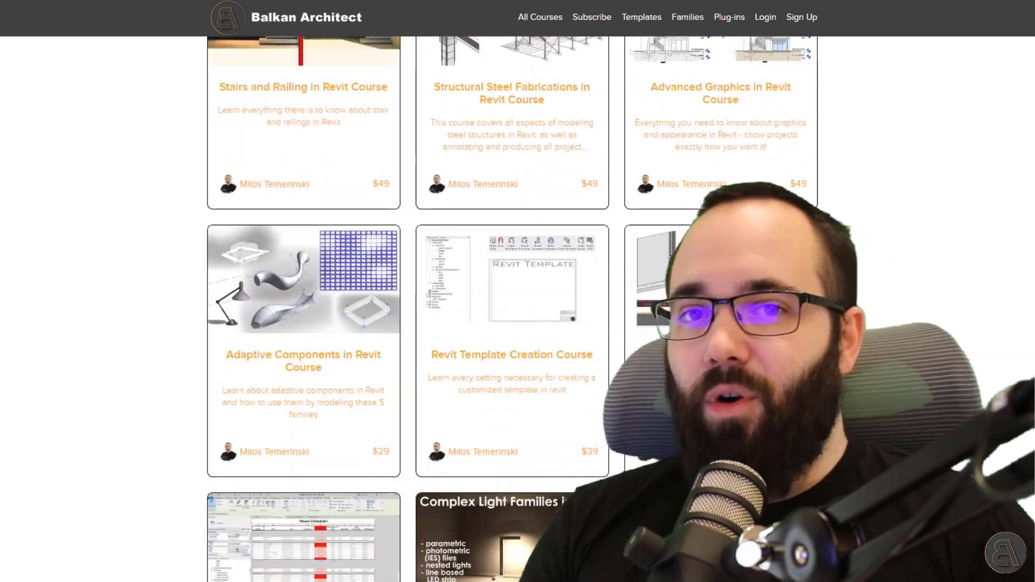
pyautogui.scroll(12, 512, 307)
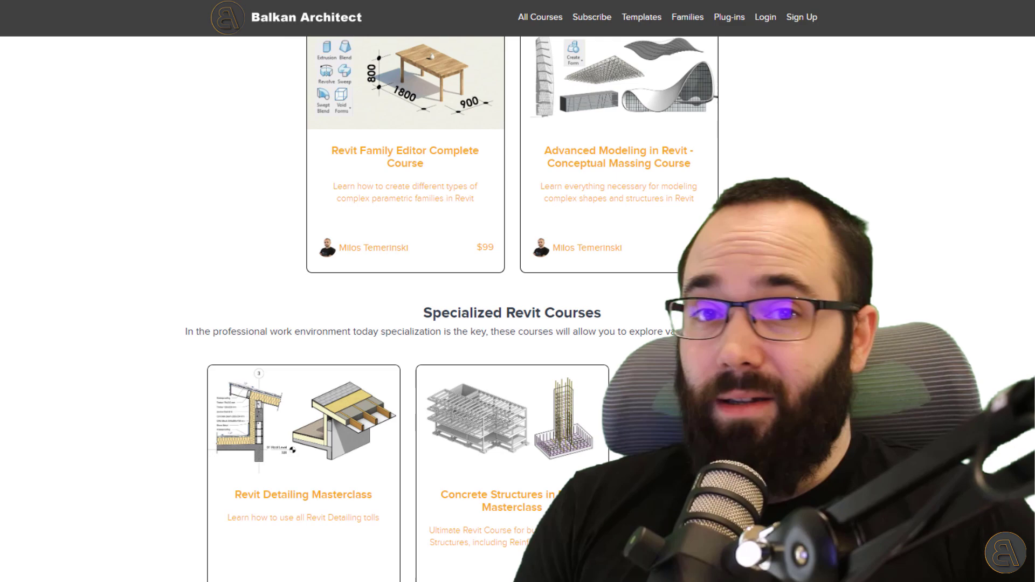
pyautogui.scroll(5, 512, 307)
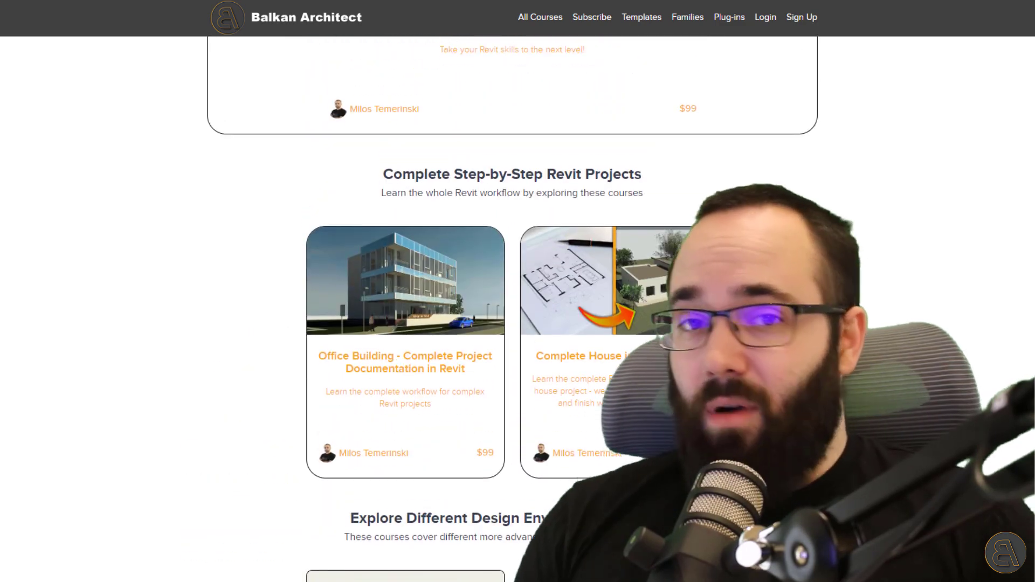
pyautogui.scroll(5, 512, 308)
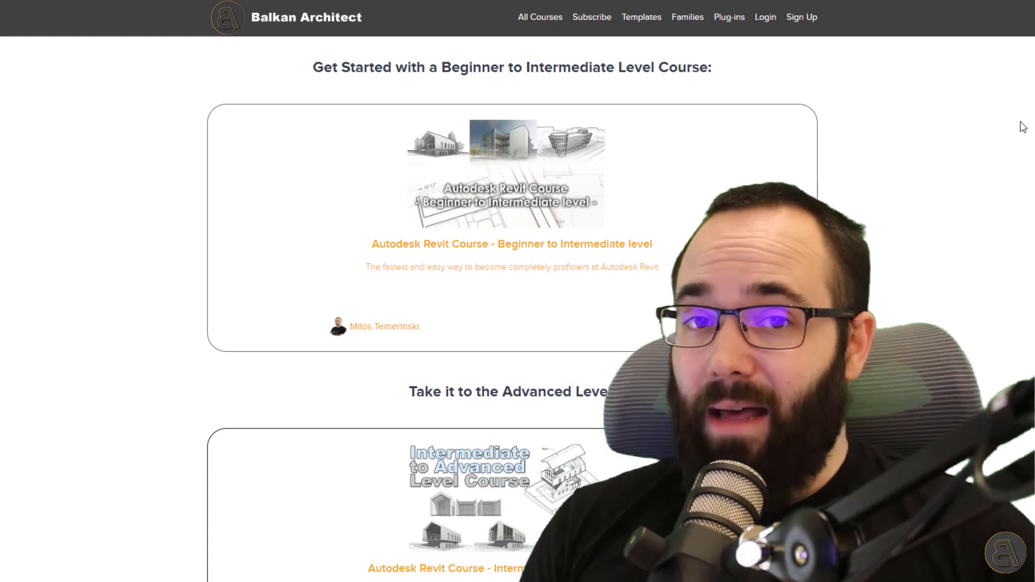
# Look at the Templates and Families pages, then go to the Plug-ins page
pyautogui.click(643, 20)
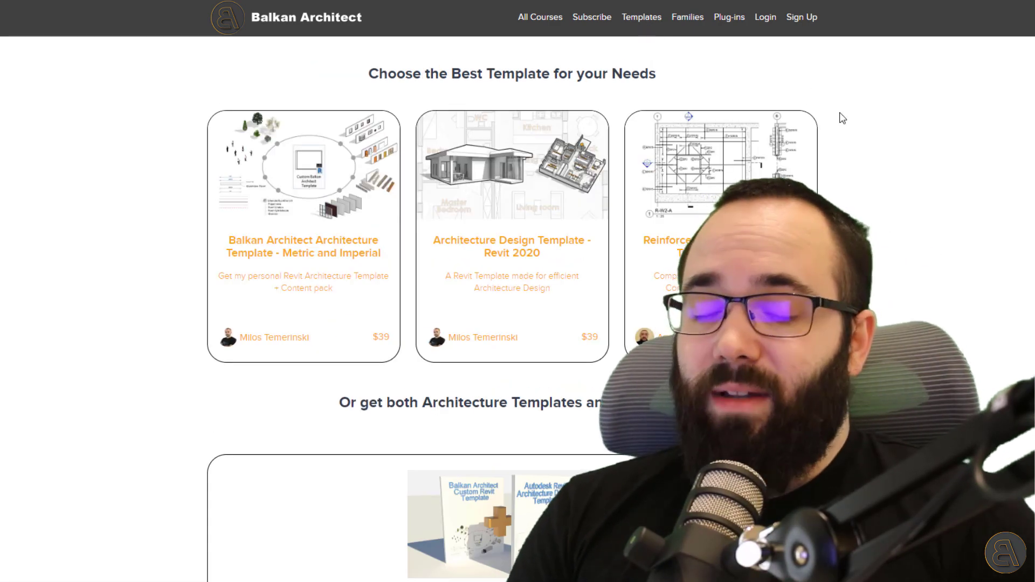
pyautogui.click(693, 22)
pyautogui.scroll(-5, 946, 307)
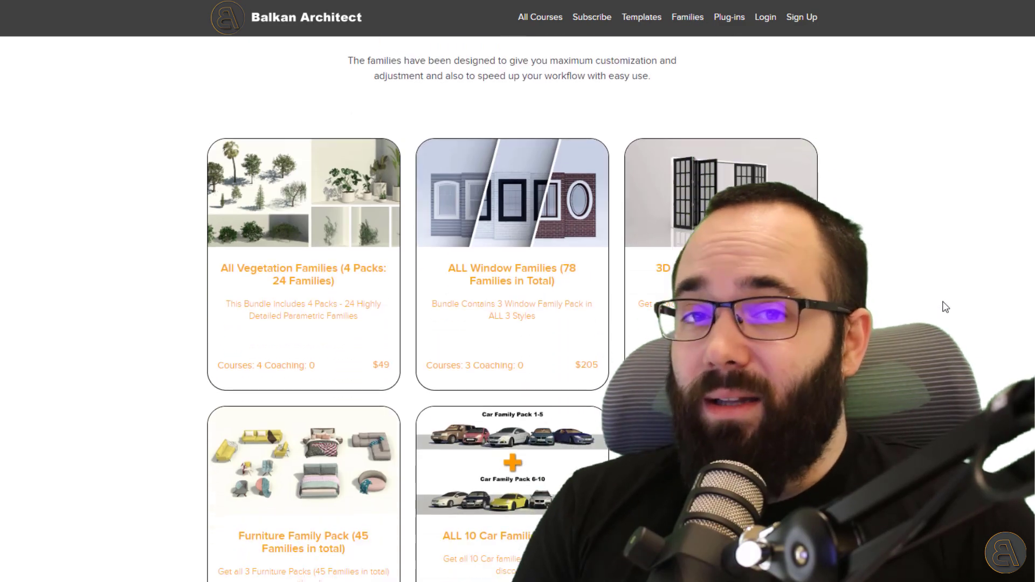
pyautogui.scroll(-9, 946, 308)
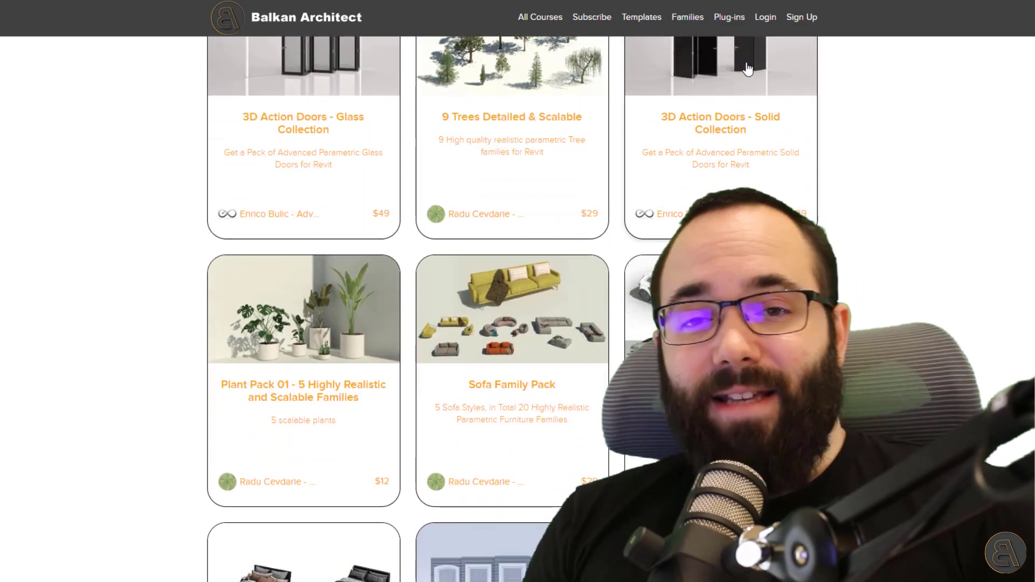
pyautogui.click(729, 18)
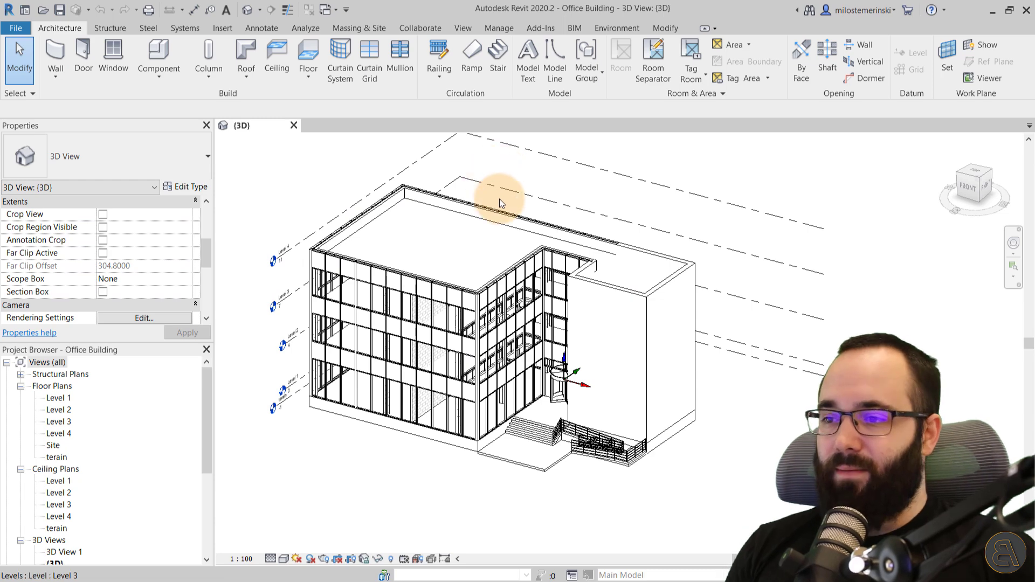
pyautogui.keyDown('shift'); pyautogui.moveTo(527, 324); pyautogui.dragTo(536, 342, button='middle'); pyautogui.keyUp('shift')
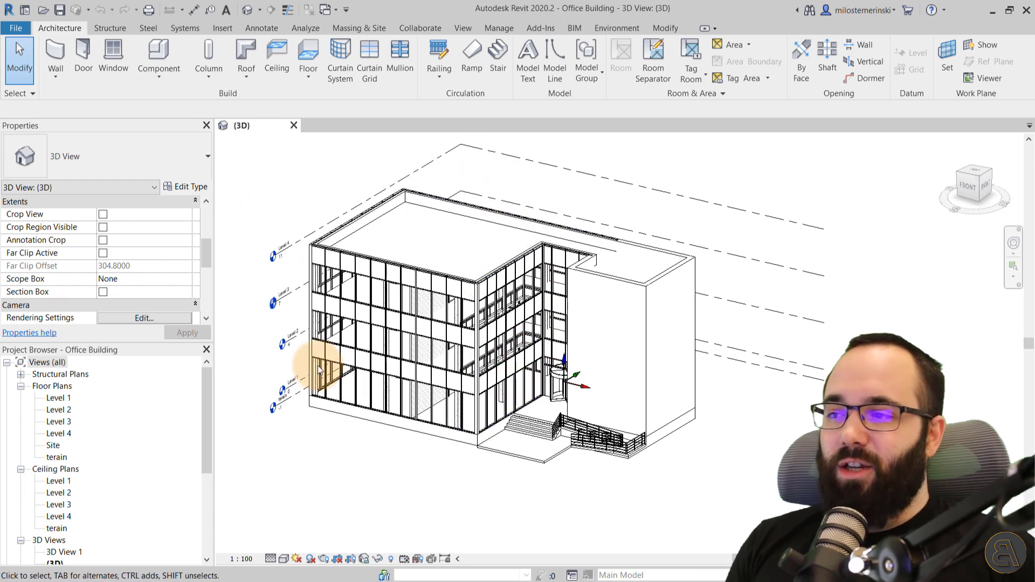
pyautogui.scroll(4, 413, 474)
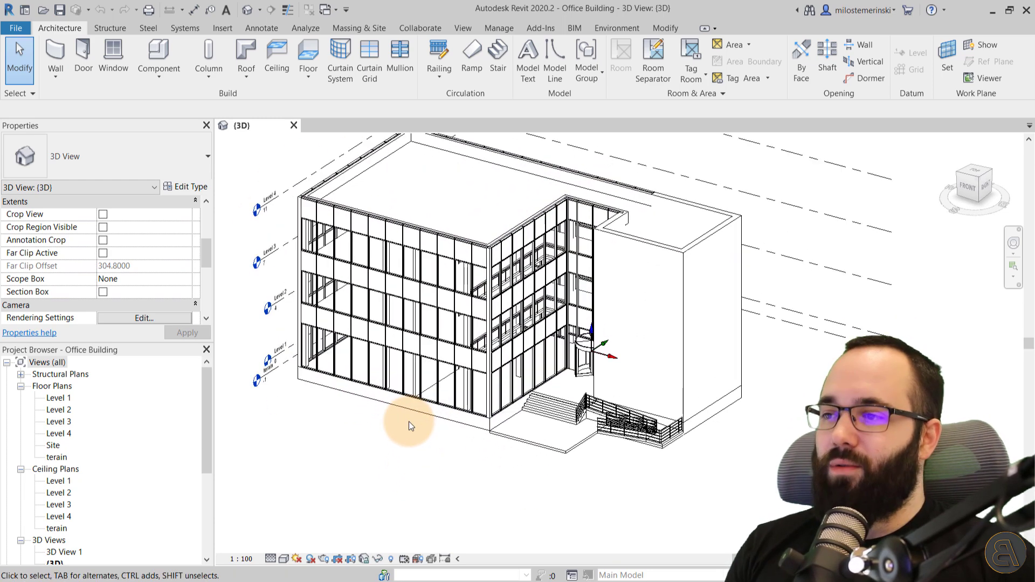
pyautogui.moveTo(409, 421); pyautogui.dragTo(451, 492, button='middle')
pyautogui.keyDown('shift'); pyautogui.moveTo(493, 446); pyautogui.dragTo(474, 486, button='middle'); pyautogui.keyUp('shift')
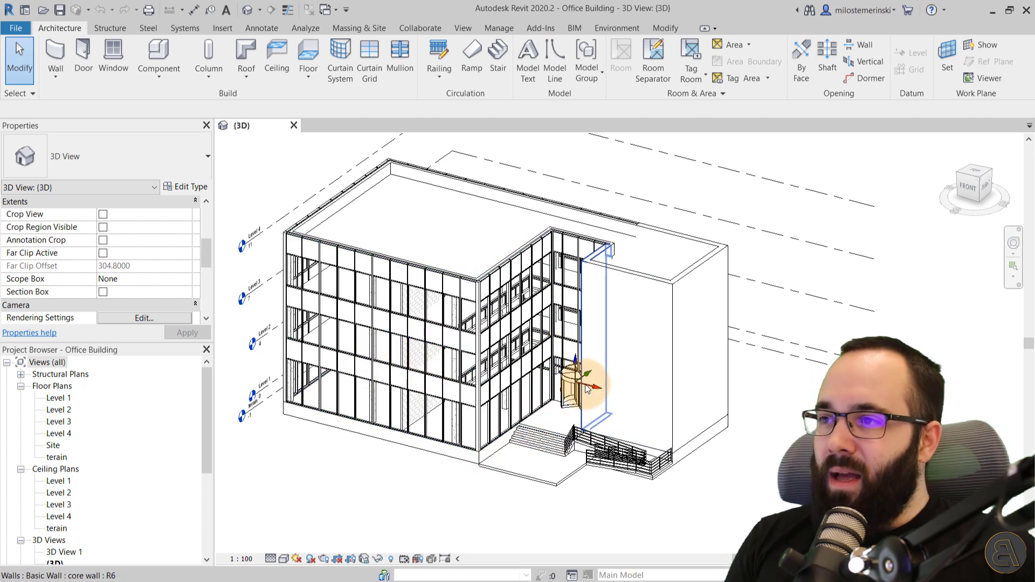
pyautogui.scroll(2, 576, 369)
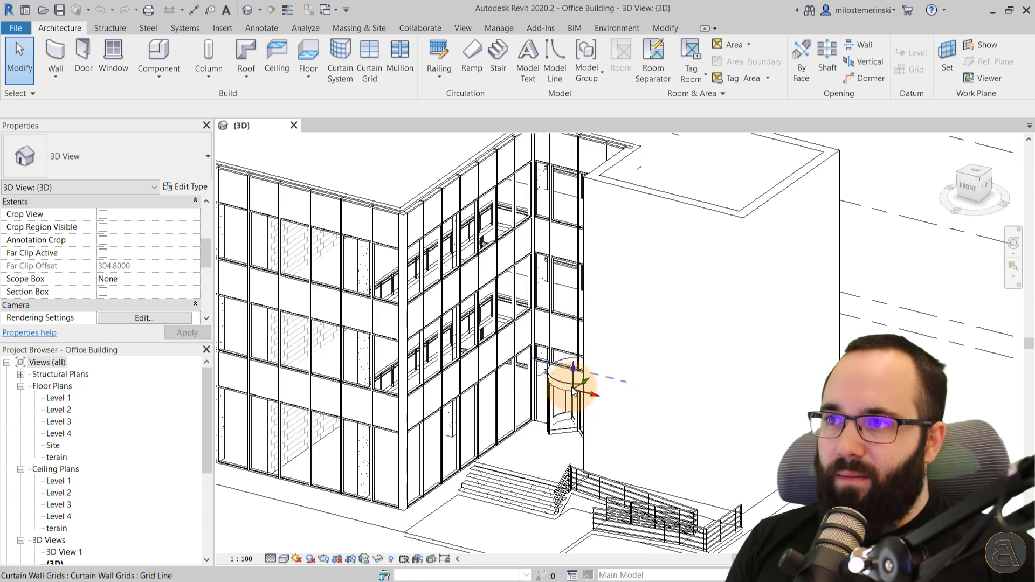
pyautogui.scroll(3, 577, 391)
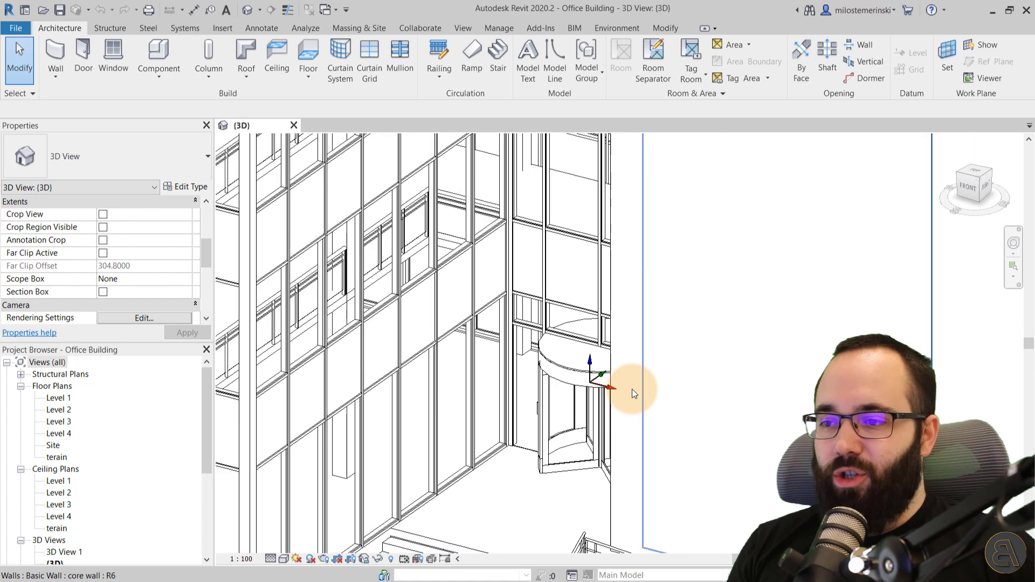
pyautogui.scroll(-6, 631, 394)
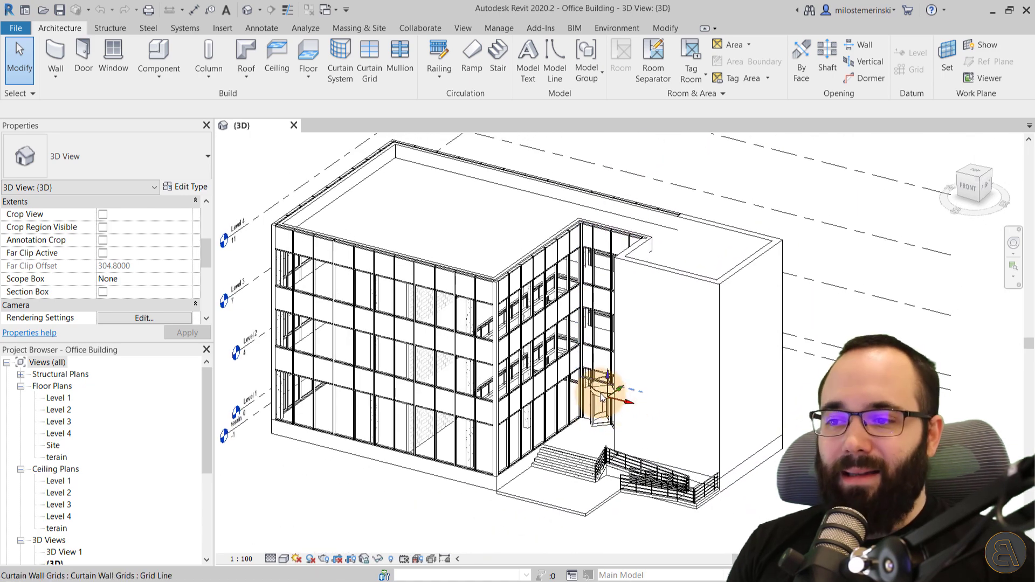
pyautogui.scroll(2, 605, 396)
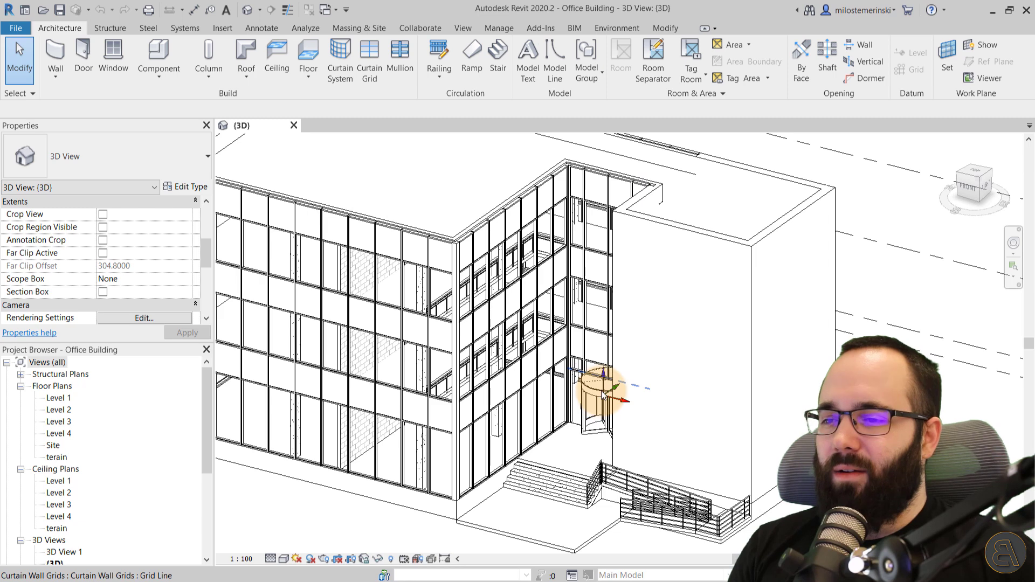
pyautogui.scroll(-2, 608, 396)
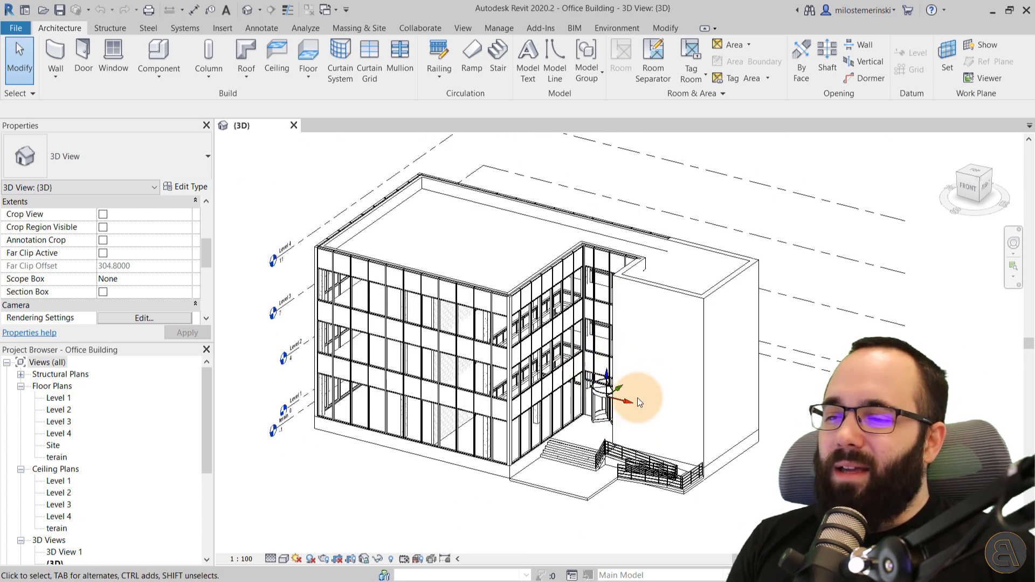
pyautogui.moveTo(620, 408); pyautogui.dragTo(603, 402, button='middle')
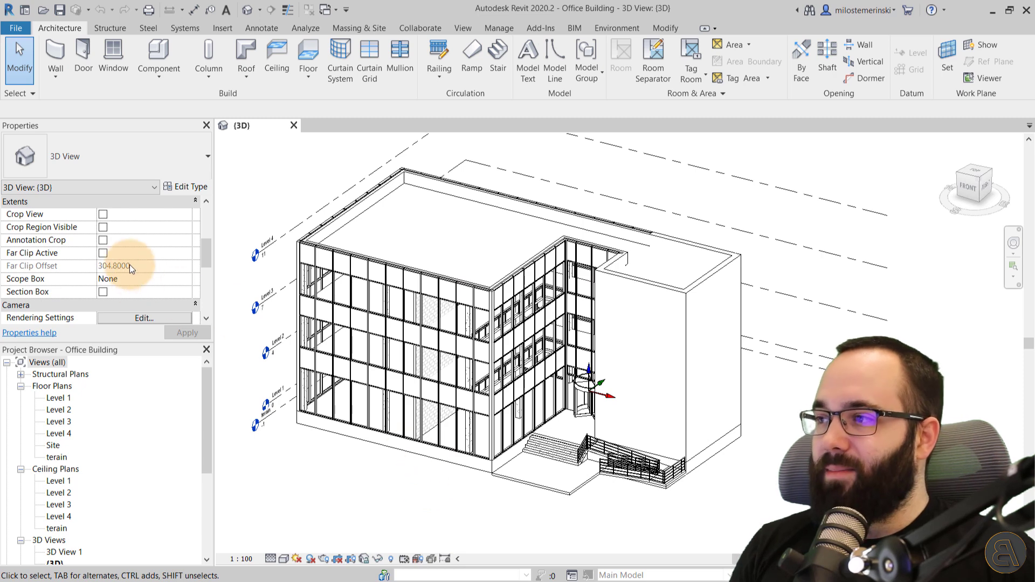
pyautogui.scroll(5, 130, 264)
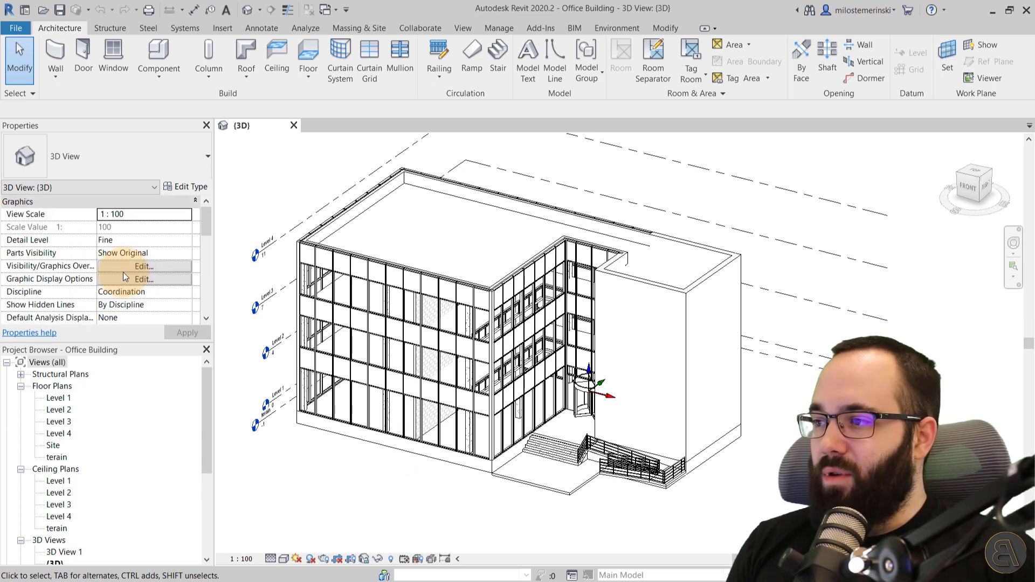
# Switch off the Site subcategory Internal Origin in the 3D view's Visibility/Graphic Overrides
pyautogui.click(112, 269)
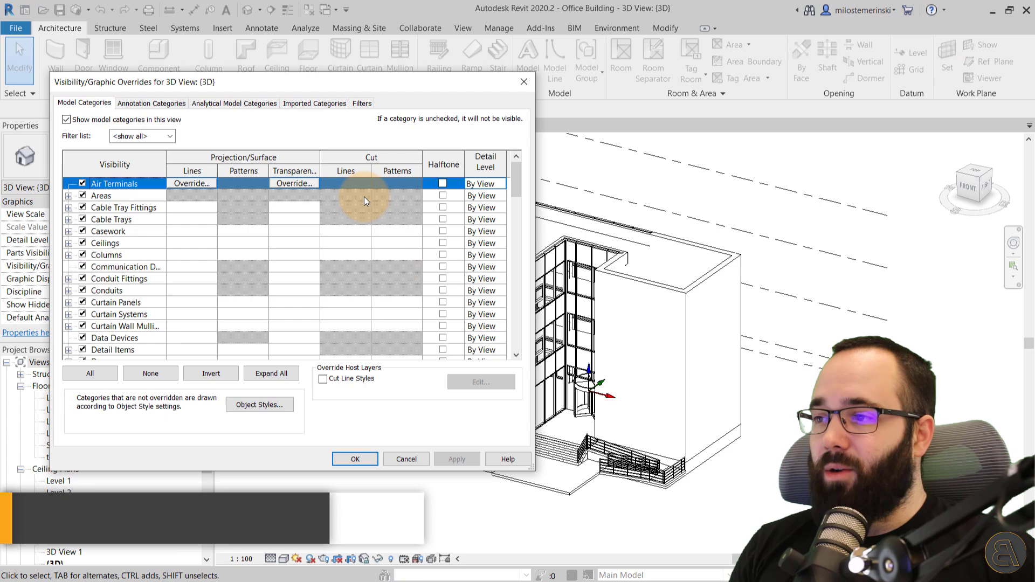
pyautogui.moveTo(263, 82); pyautogui.dragTo(434, 87)
pyautogui.moveTo(680, 196); pyautogui.dragTo(690, 326)
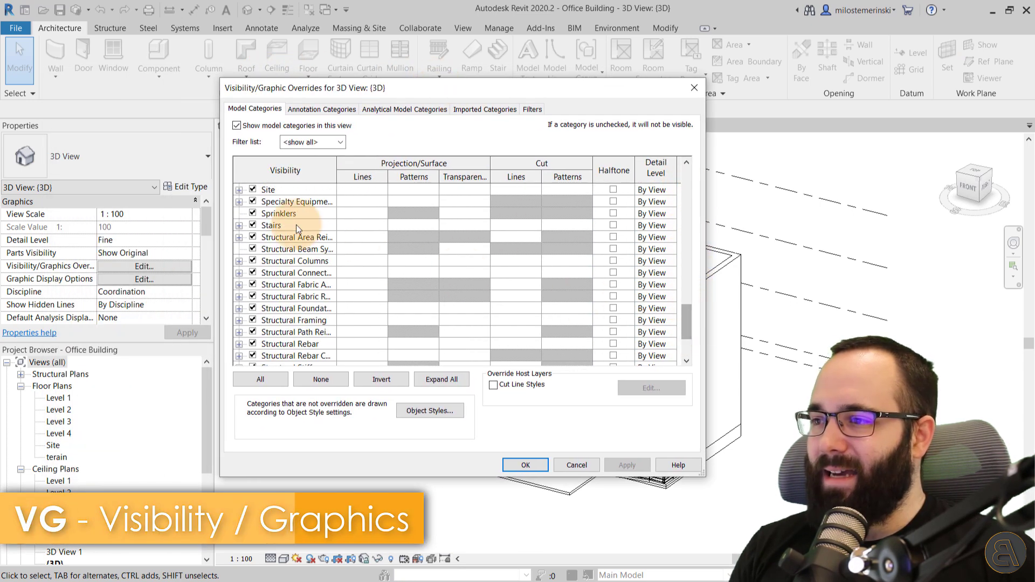
pyautogui.click(239, 190)
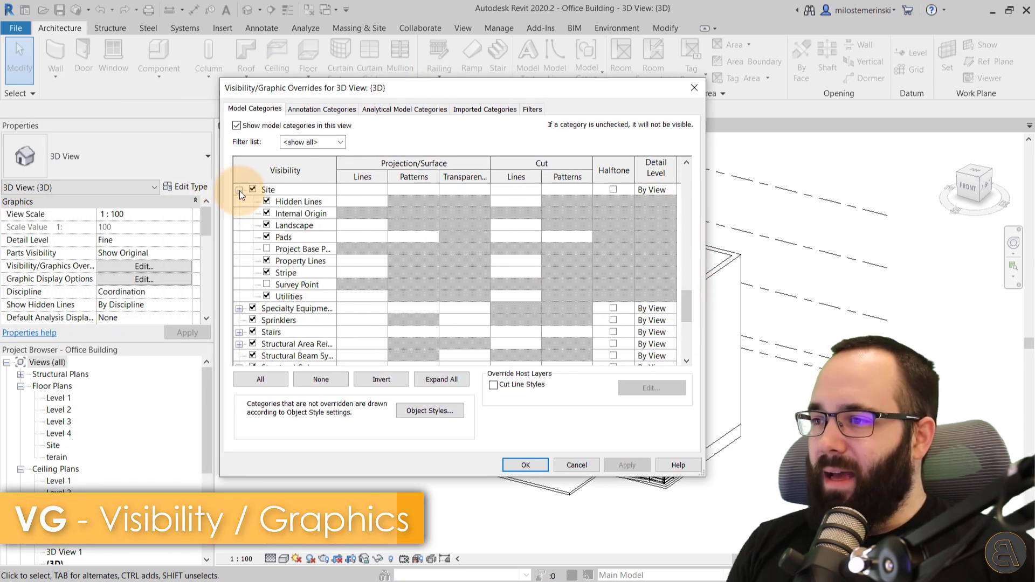
pyautogui.click(267, 214)
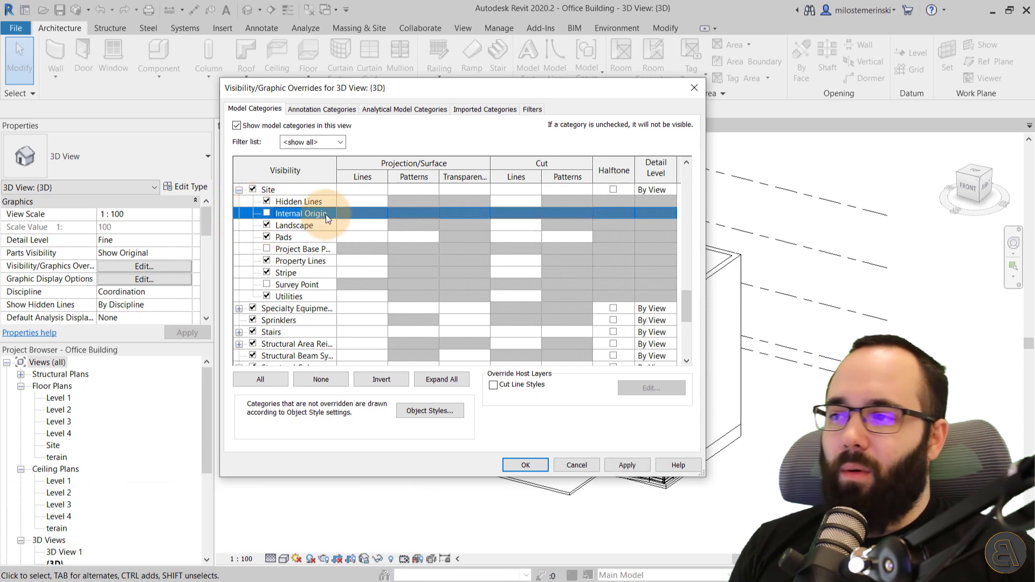
pyautogui.click(620, 465)
pyautogui.click(537, 464)
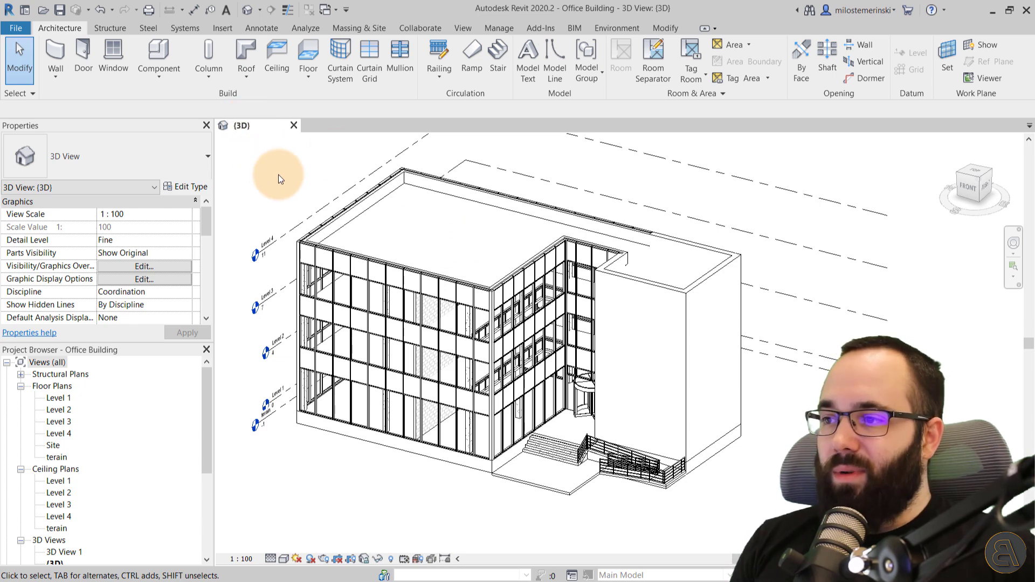
# Link Office Building Site.rvt from the tutorial folder using Auto - Internal Origin to Internal Origin
pyautogui.click(221, 28)
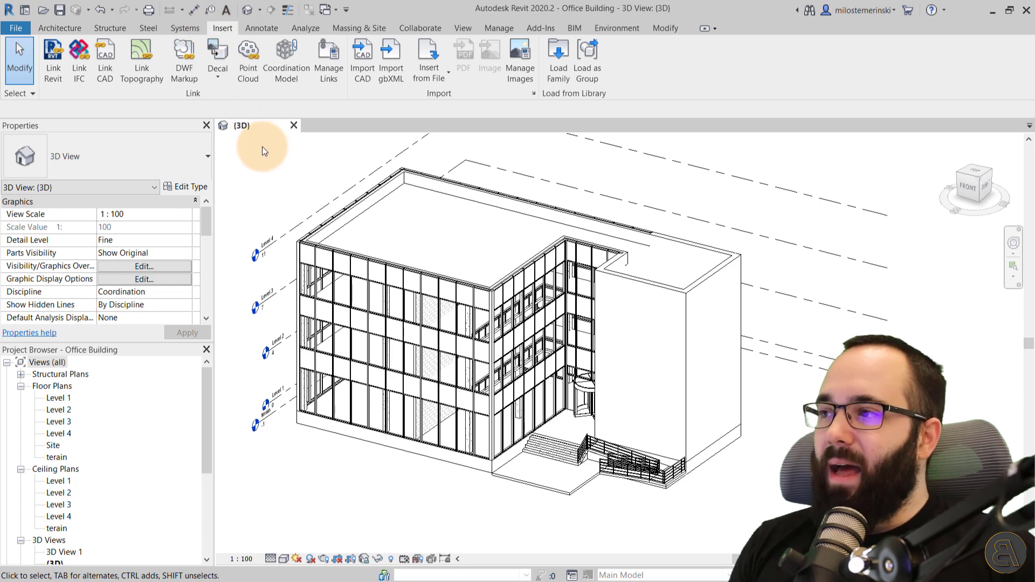
pyautogui.click(44, 75)
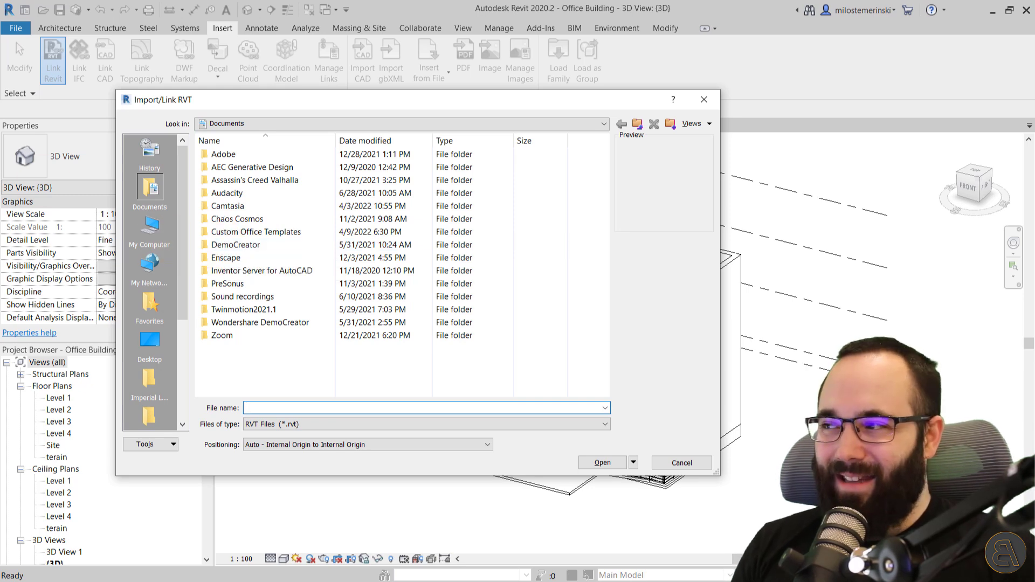
pyautogui.hotkey('ctrl', 'v')
pyautogui.press('Return')
pyautogui.click(244, 156)
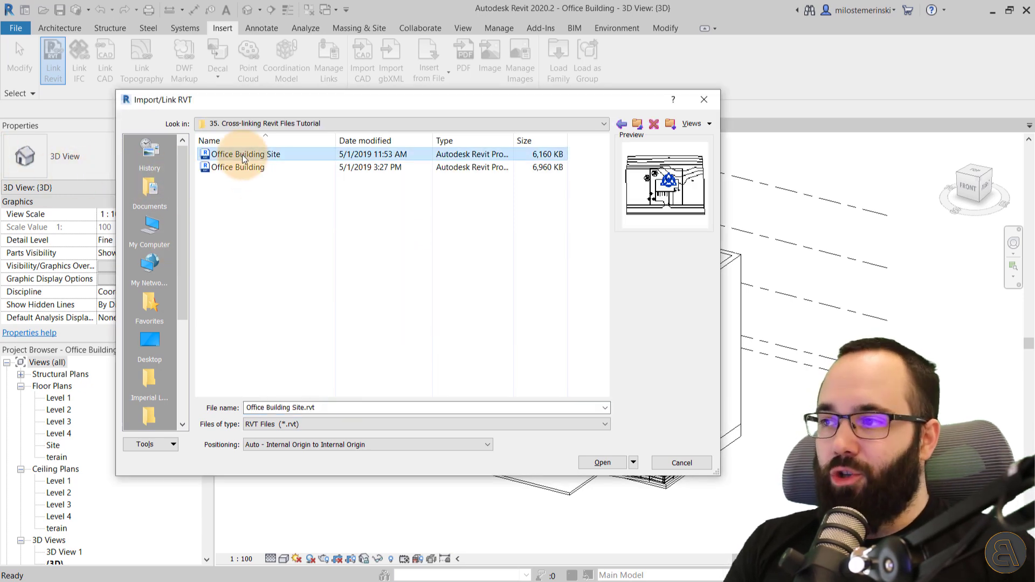
pyautogui.click(600, 462)
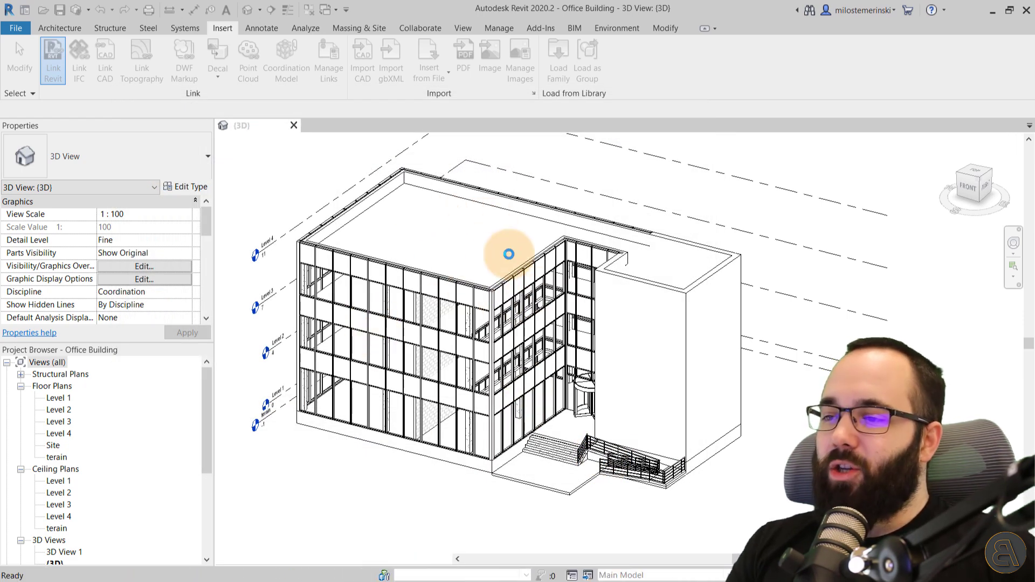
pyautogui.scroll(-3, 612, 231)
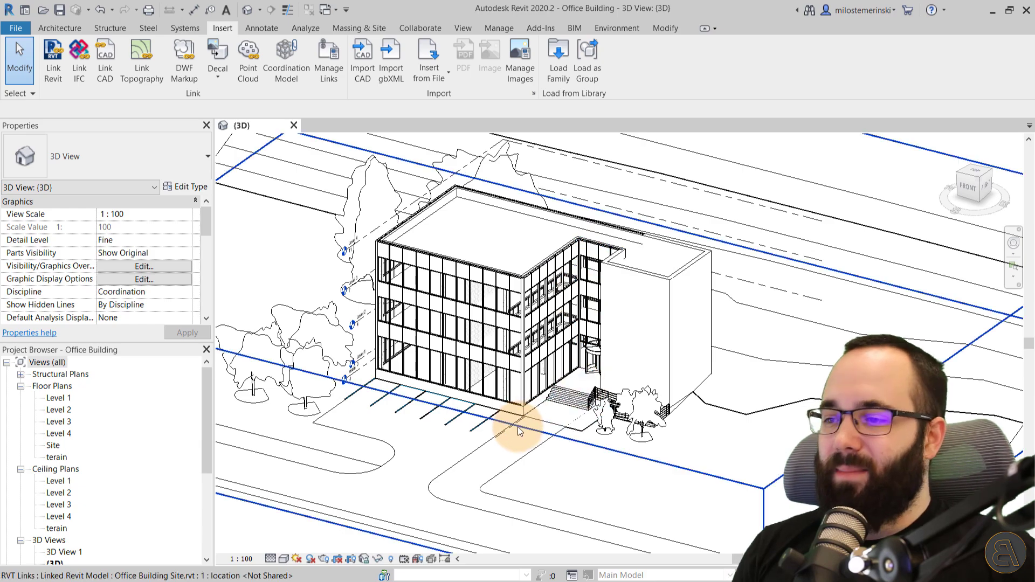
pyautogui.keyDown('shift'); pyautogui.moveTo(520, 423); pyautogui.dragTo(539, 455, button='middle'); pyautogui.keyUp('shift')
pyautogui.keyDown('shift'); pyautogui.moveTo(573, 486); pyautogui.dragTo(506, 451, button='middle'); pyautogui.keyUp('shift')
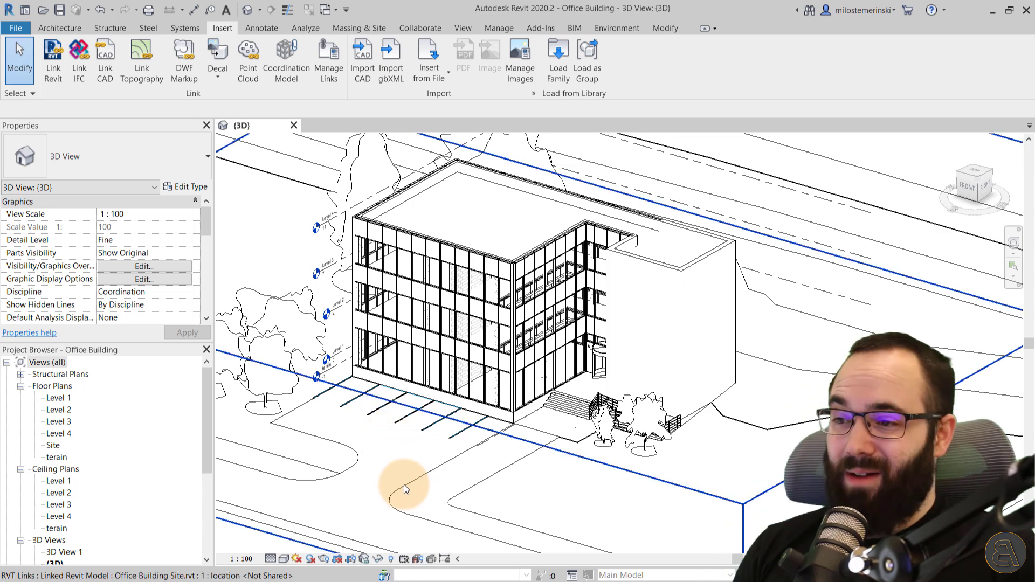
pyautogui.keyDown('shift'); pyautogui.moveTo(405, 483); pyautogui.dragTo(523, 517, button='middle'); pyautogui.keyUp('shift')
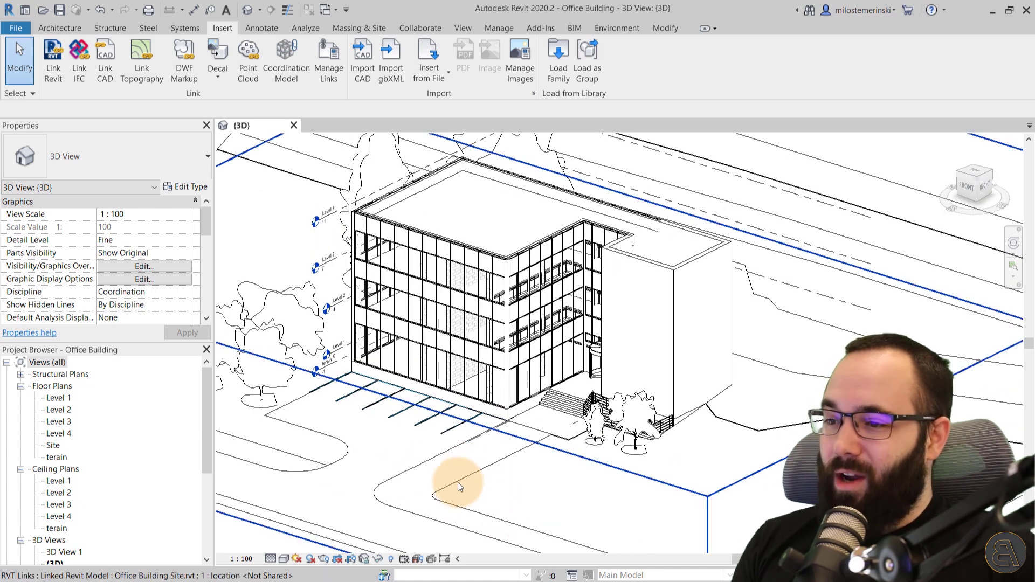
pyautogui.scroll(-2, 512, 426)
pyautogui.keyDown('shift'); pyautogui.moveTo(513, 425); pyautogui.dragTo(619, 490, button='middle'); pyautogui.keyUp('shift')
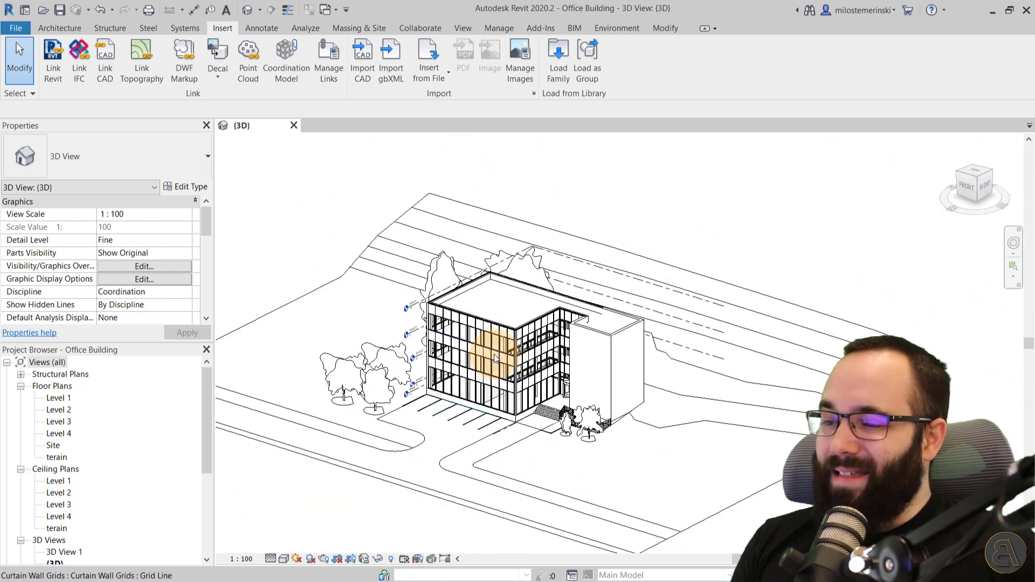
pyautogui.scroll(1, 545, 340)
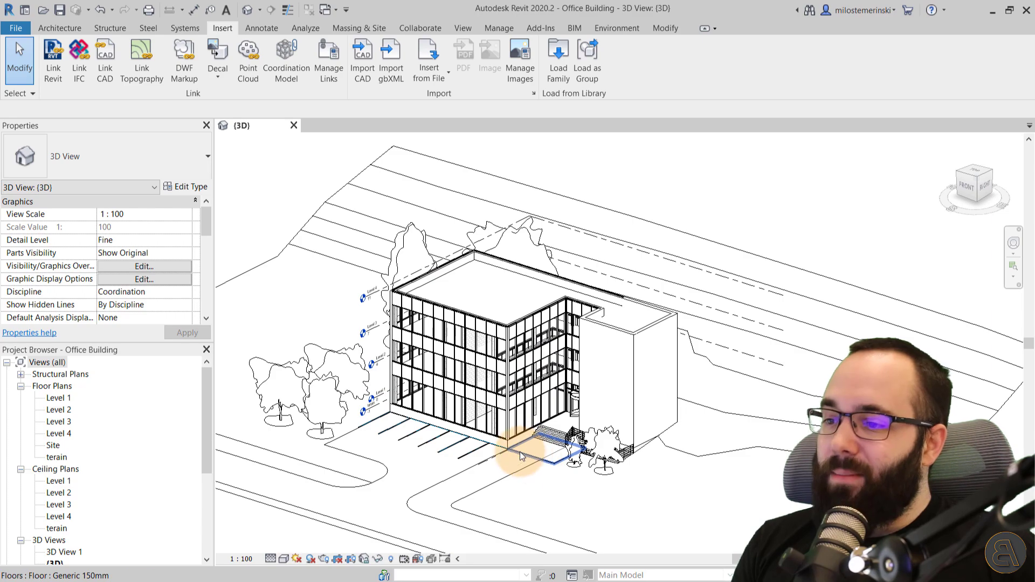
pyautogui.moveTo(510, 478)
pyautogui.keyDown('shift'); pyautogui.mouseDown(button='middle')
pyautogui.moveTo(550, 491)
pyautogui.moveTo(514, 481)
pyautogui.mouseUp(button='middle'); pyautogui.keyUp('shift')
pyautogui.keyDown('shift'); pyautogui.moveTo(567, 513); pyautogui.dragTo(567, 475, button='middle'); pyautogui.keyUp('shift')
pyautogui.scroll(5, 567, 475)
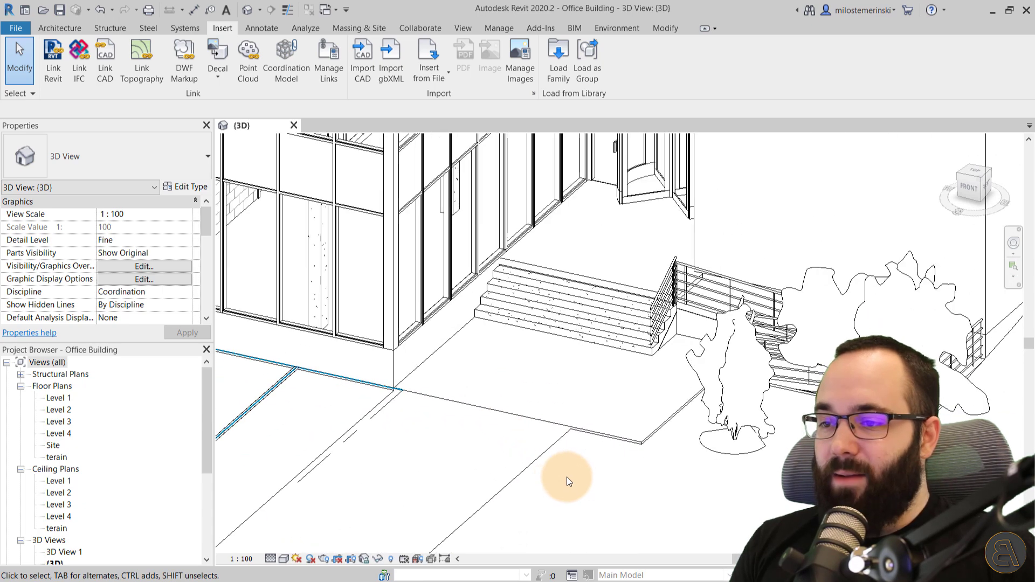
pyautogui.scroll(-1, 526, 471)
pyautogui.click(527, 472)
pyautogui.keyDown('shift'); pyautogui.moveTo(571, 509); pyautogui.dragTo(550, 469, button='middle'); pyautogui.keyUp('shift')
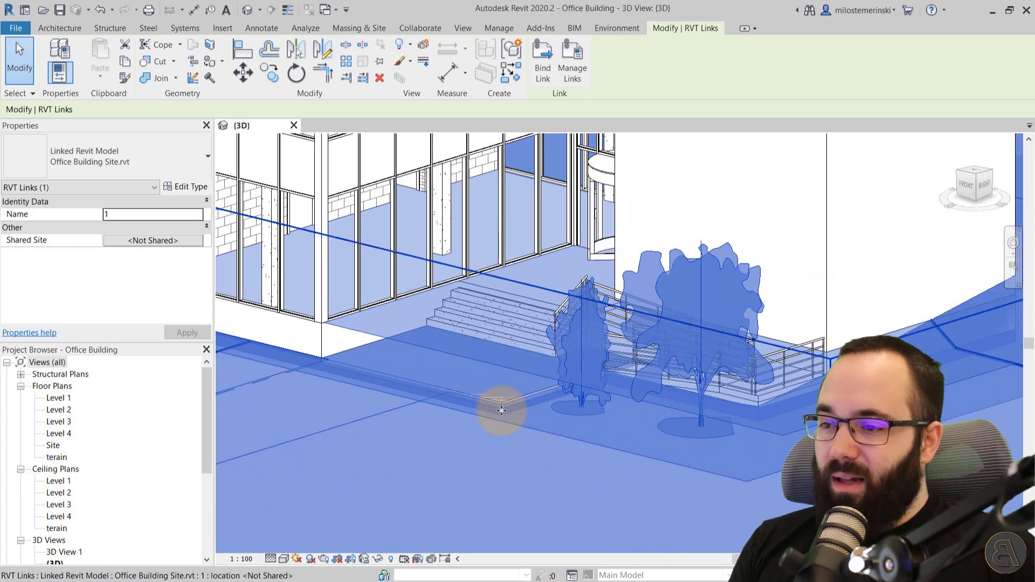
pyautogui.scroll(4, 503, 427)
pyautogui.press('Escape')
pyautogui.click(485, 387)
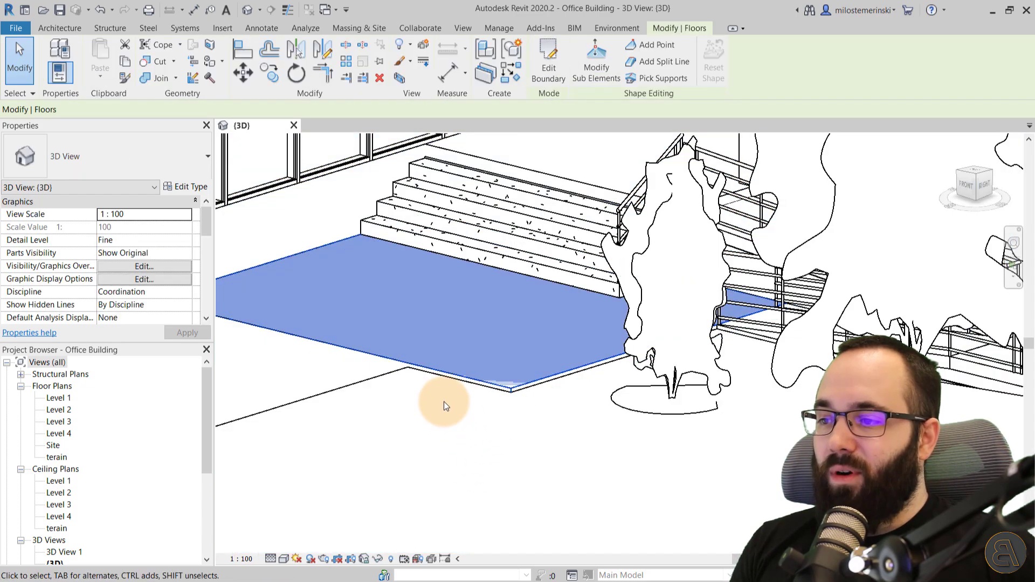
pyautogui.keyDown('shift'); pyautogui.moveTo(444, 401); pyautogui.dragTo(623, 422, button='middle'); pyautogui.keyUp('shift')
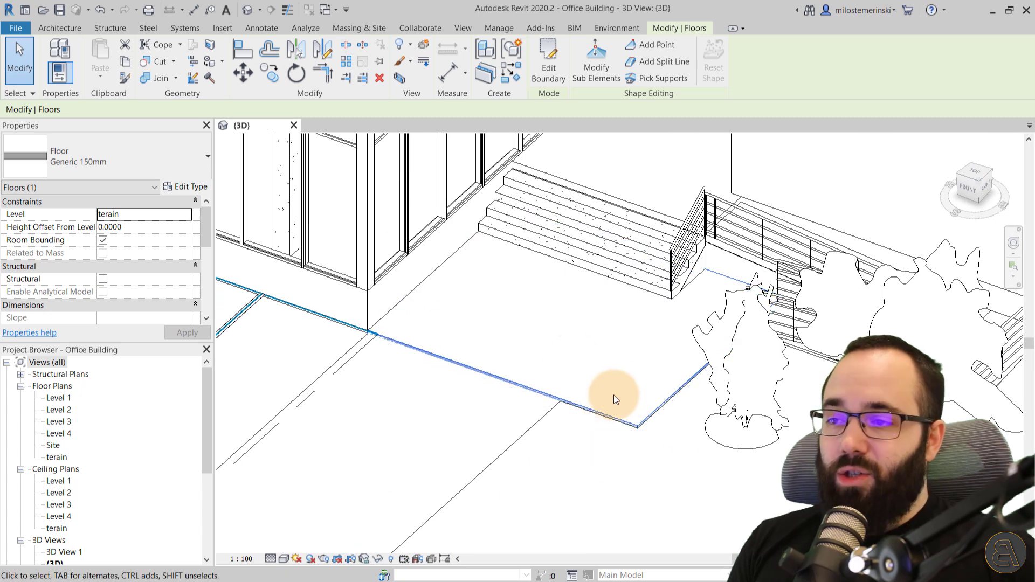
pyautogui.click(577, 425)
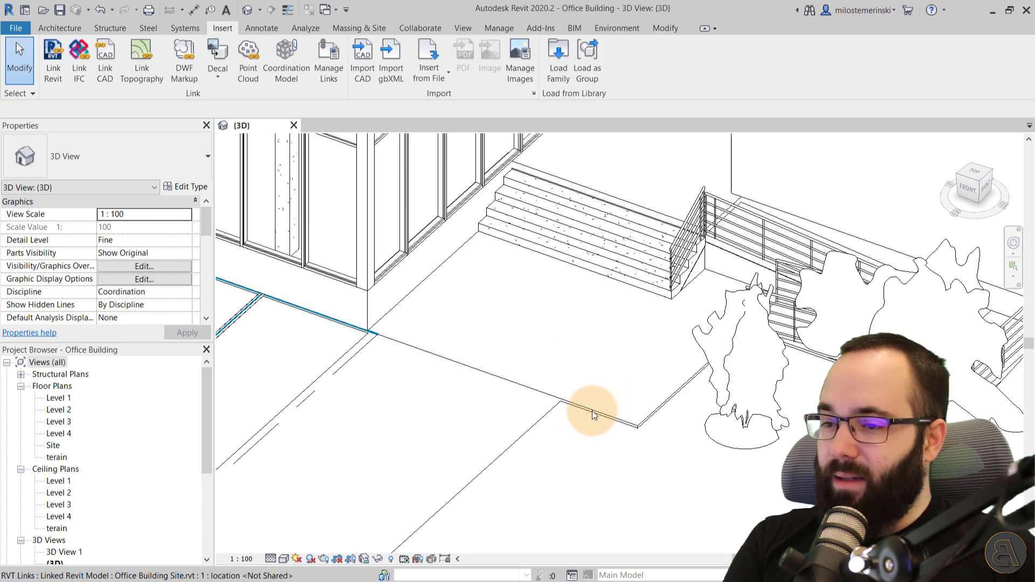
pyautogui.click(623, 419)
pyautogui.click(590, 472)
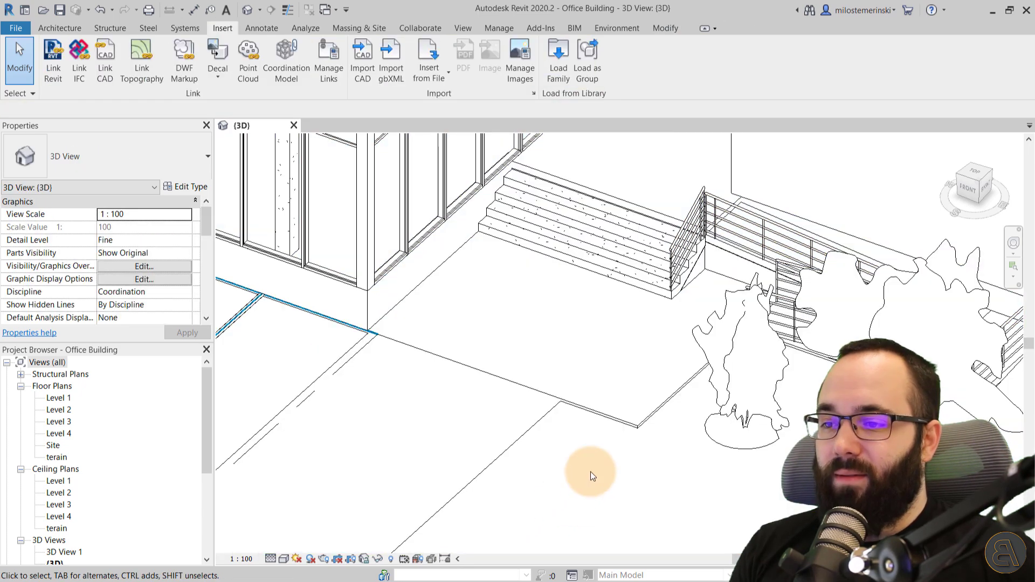
pyautogui.scroll(-2, 601, 402)
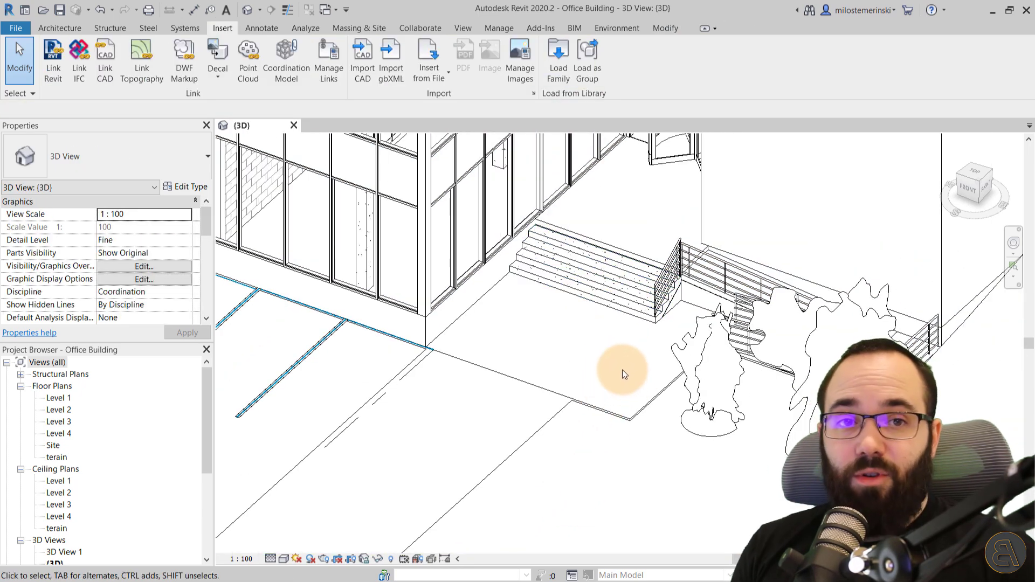
pyautogui.scroll(-5, 623, 370)
pyautogui.keyDown('shift'); pyautogui.moveTo(577, 363); pyautogui.dragTo(669, 402, button='middle'); pyautogui.keyUp('shift')
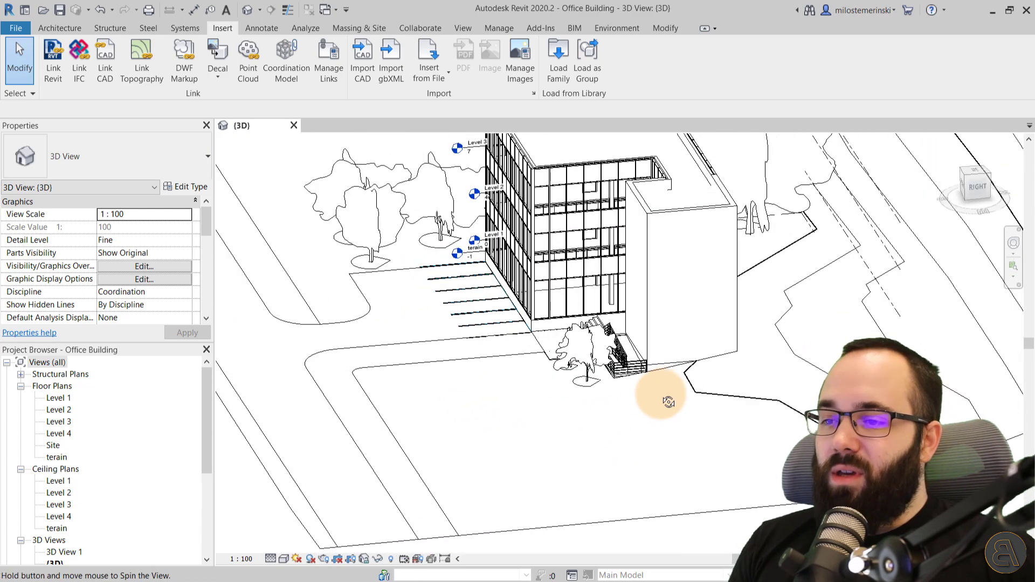
pyautogui.scroll(5, 647, 380)
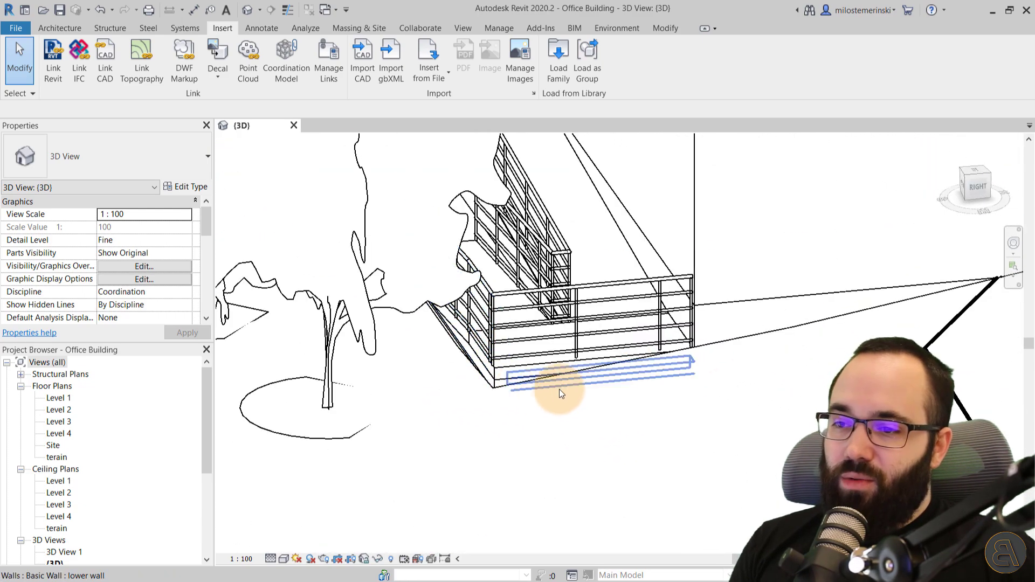
pyautogui.keyDown('shift'); pyautogui.moveTo(559, 390); pyautogui.dragTo(755, 431, button='middle'); pyautogui.keyUp('shift')
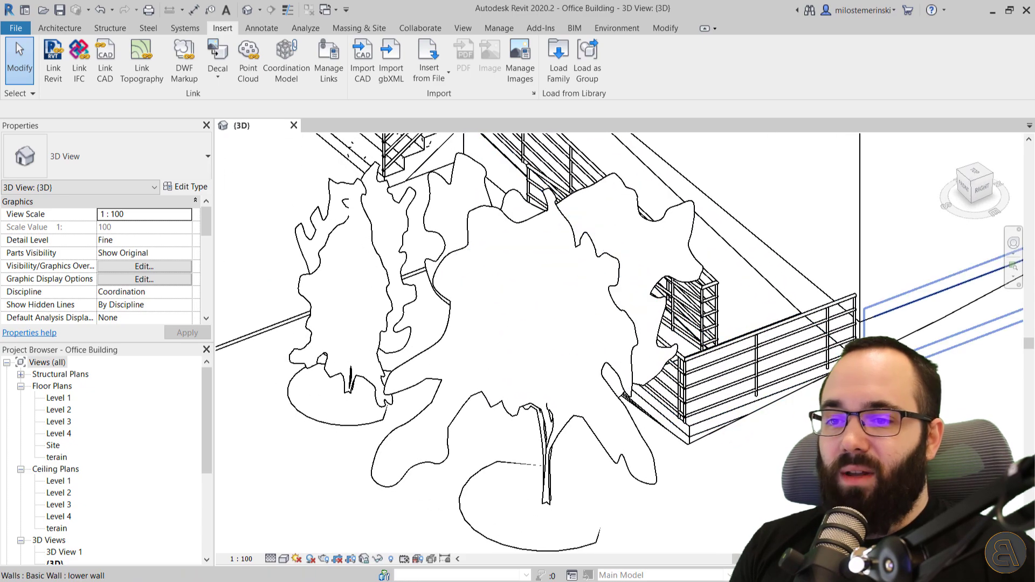
pyautogui.click(818, 354)
pyautogui.keyDown('shift'); pyautogui.moveTo(825, 371); pyautogui.dragTo(590, 393, button='middle'); pyautogui.keyUp('shift')
pyautogui.scroll(4, 673, 488)
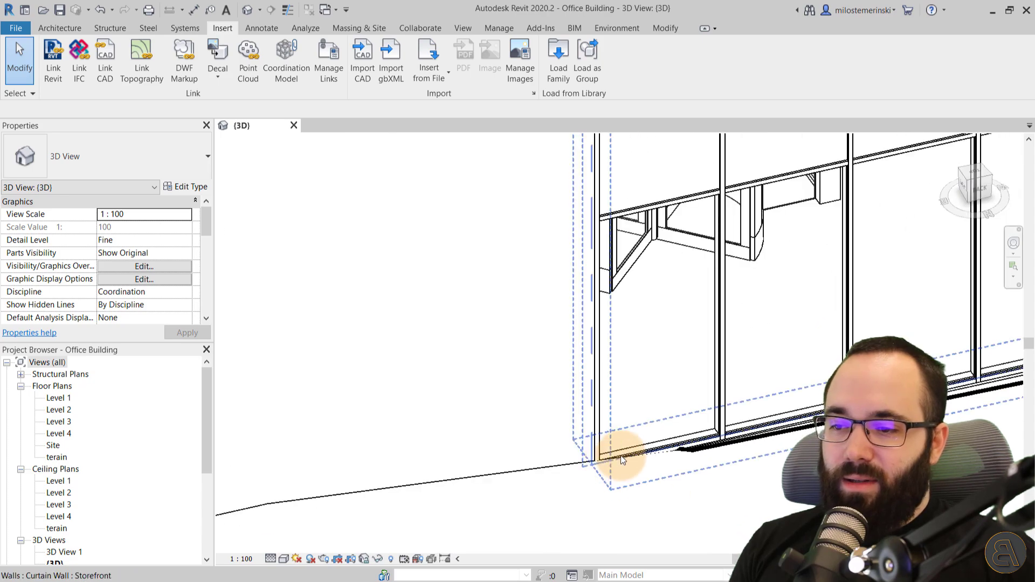
pyautogui.scroll(-8, 701, 420)
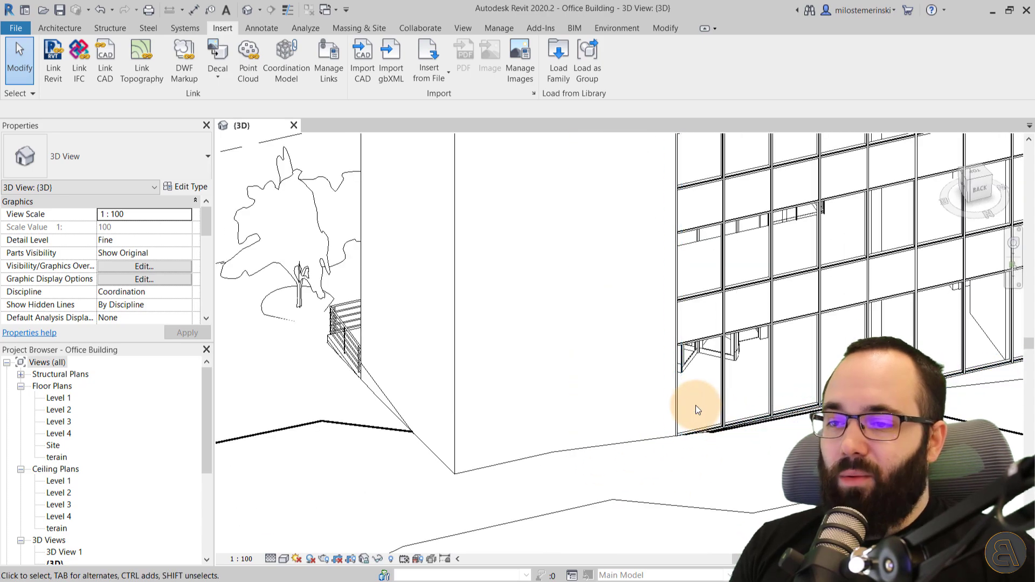
pyautogui.keyDown('shift'); pyautogui.moveTo(606, 409); pyautogui.dragTo(712, 415, button='middle'); pyautogui.keyUp('shift')
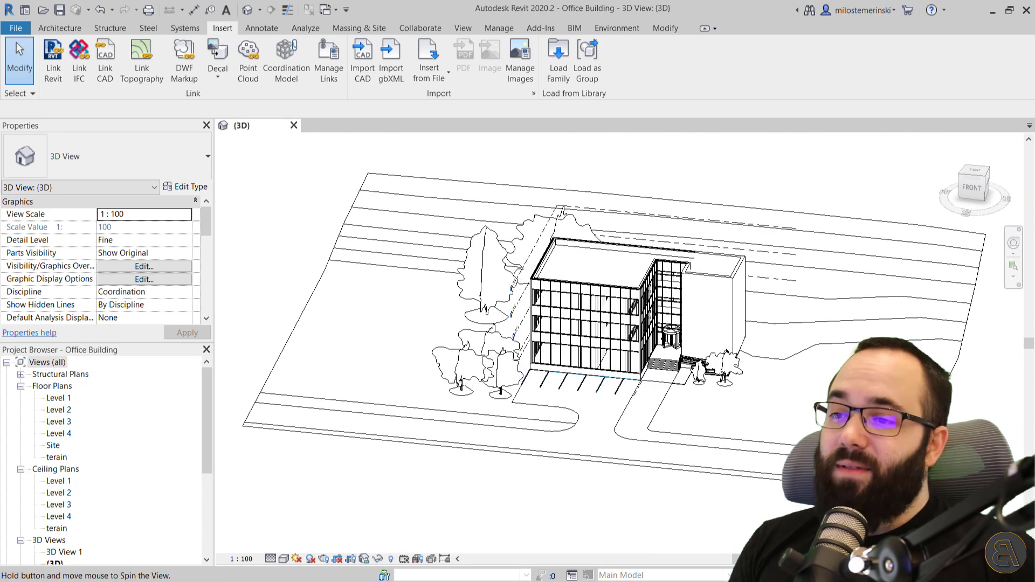
pyautogui.keyDown('shift'); pyautogui.moveTo(739, 301); pyautogui.dragTo(798, 287, button='middle'); pyautogui.keyUp('shift')
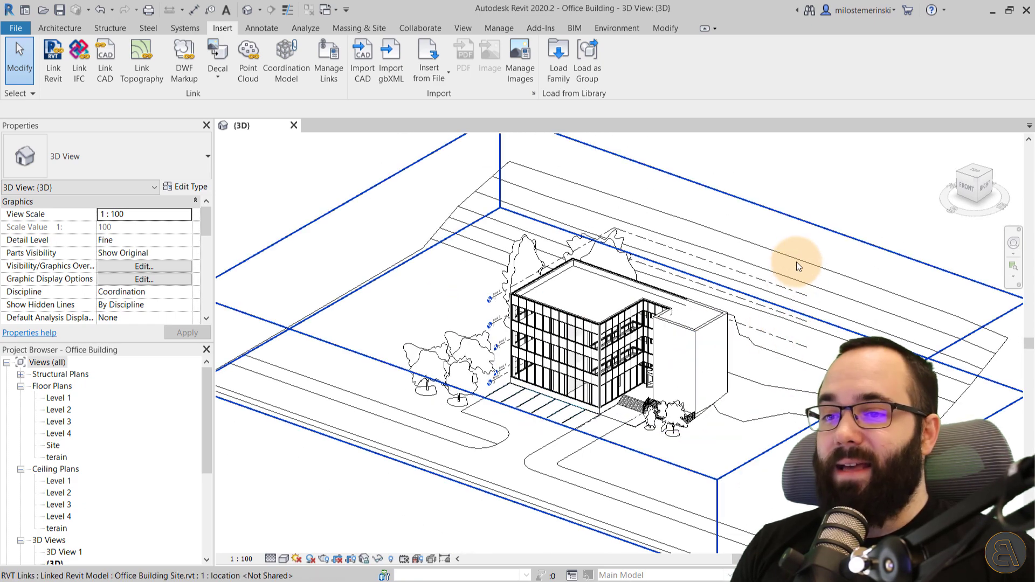
pyautogui.click(797, 261)
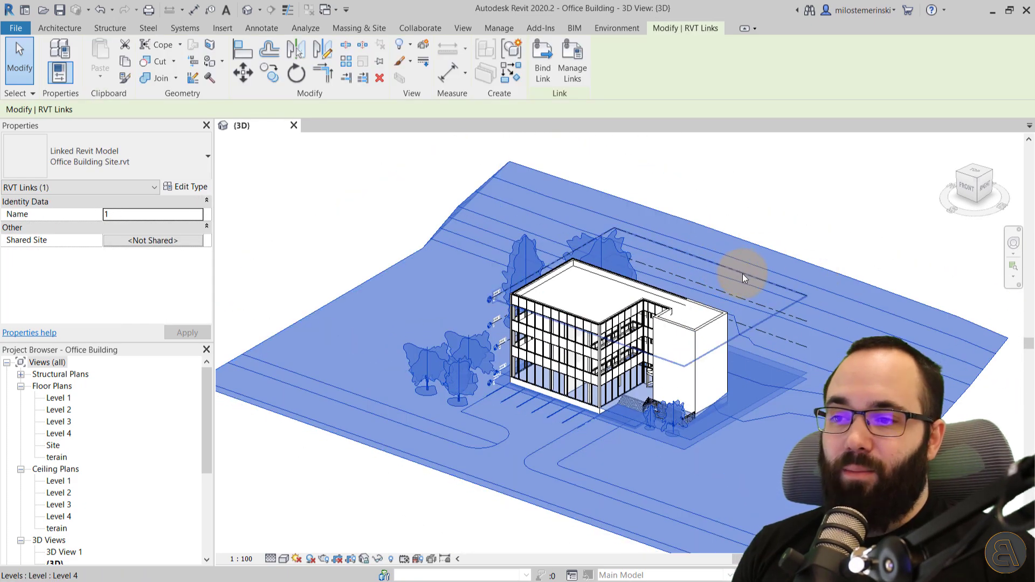
pyautogui.click(398, 222)
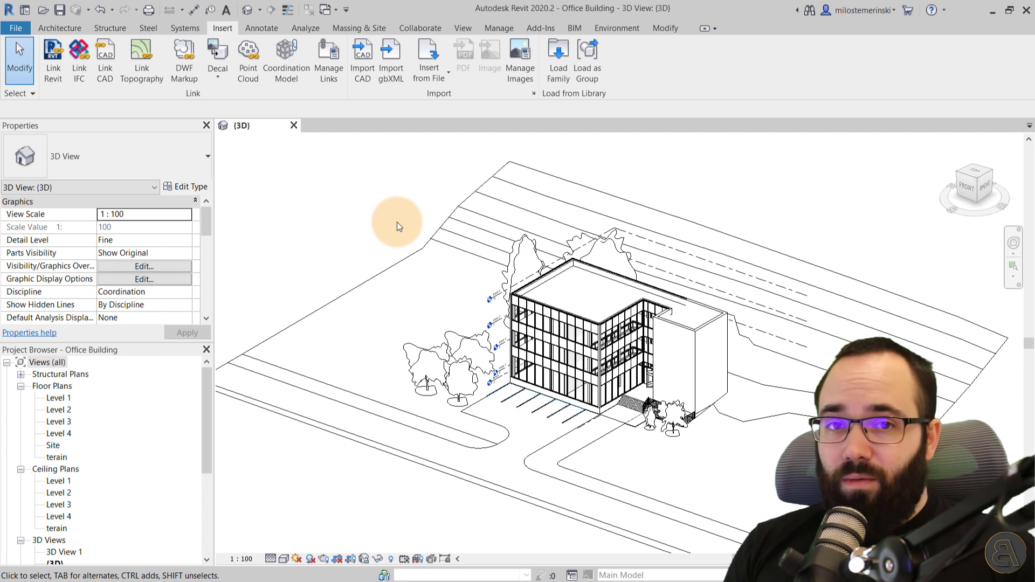
# Save the office building and close its 3D view, then open Office Building Site's default 3D view
pyautogui.click(59, 11)
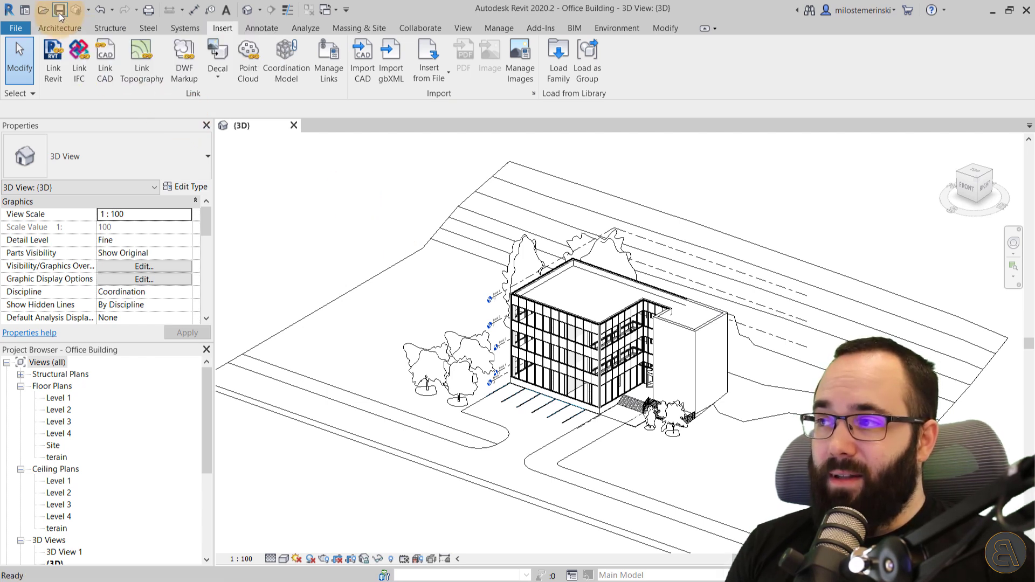
pyautogui.click(294, 126)
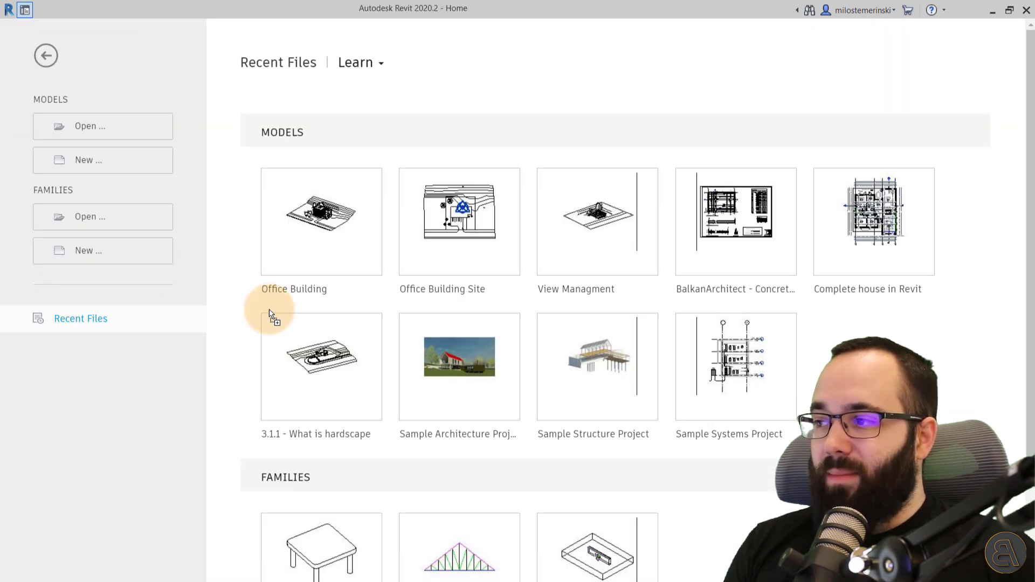
pyautogui.hotkey('ctrl', 'd')
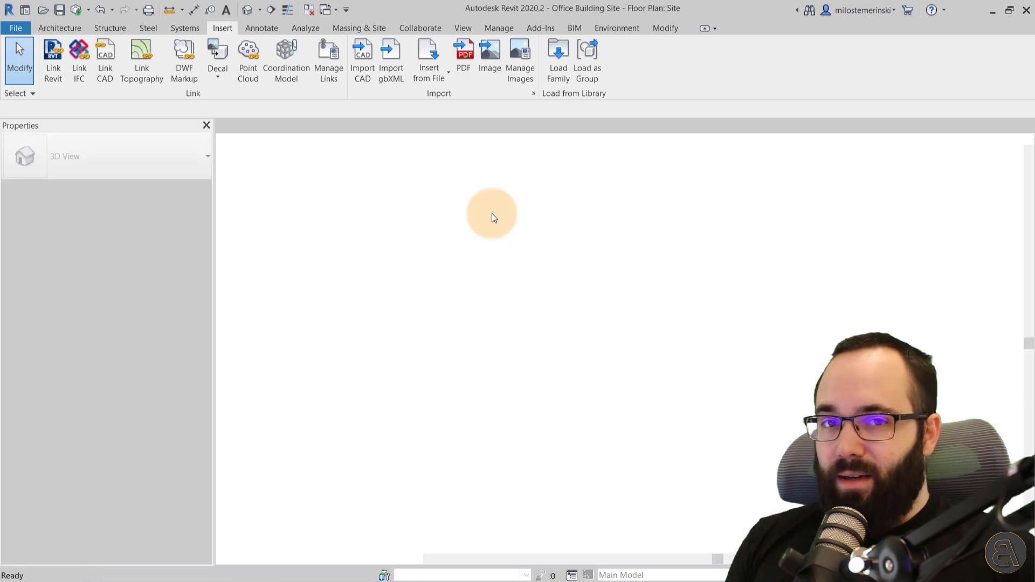
pyautogui.click(247, 10)
pyautogui.keyDown('shift'); pyautogui.moveTo(629, 351); pyautogui.dragTo(669, 440, button='middle'); pyautogui.keyUp('shift')
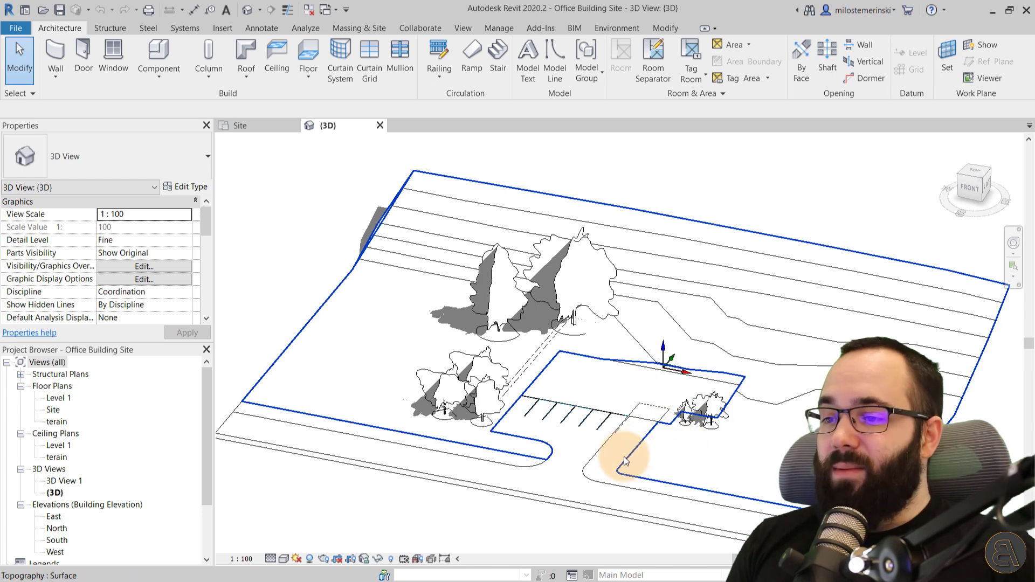
# Turn off the Site subcategory Internal Origin in the site's 3D view visibility settings
pyautogui.keyDown('shift'); pyautogui.moveTo(614, 469); pyautogui.dragTo(657, 464, button='middle'); pyautogui.keyUp('shift')
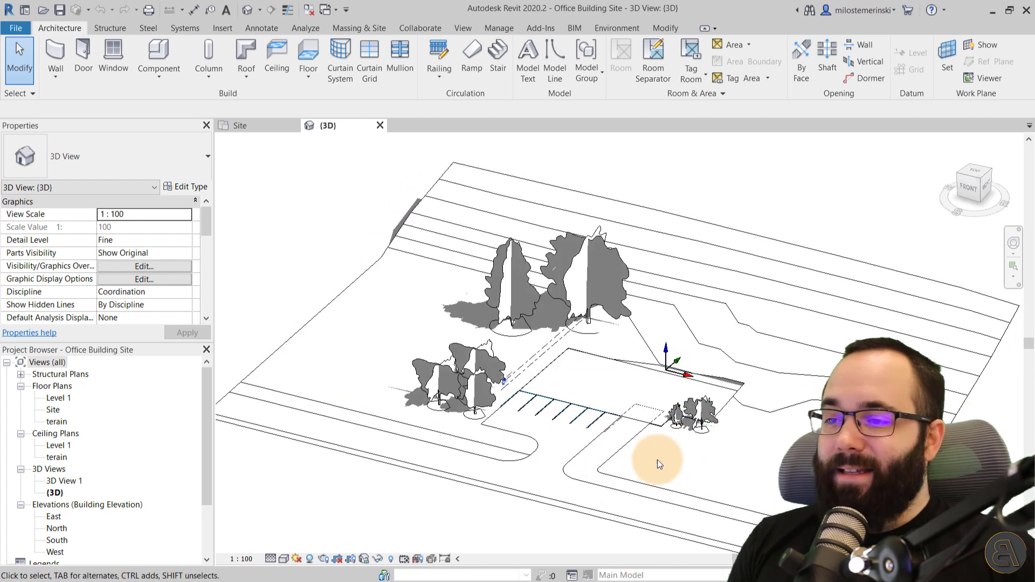
pyautogui.moveTo(636, 341); pyautogui.dragTo(618, 339, button='middle')
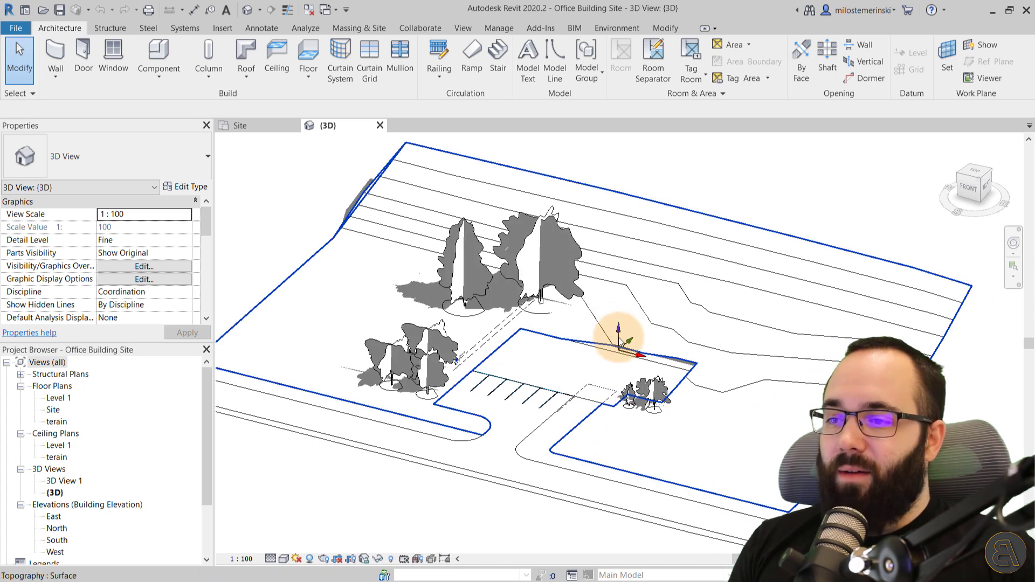
pyautogui.click(167, 267)
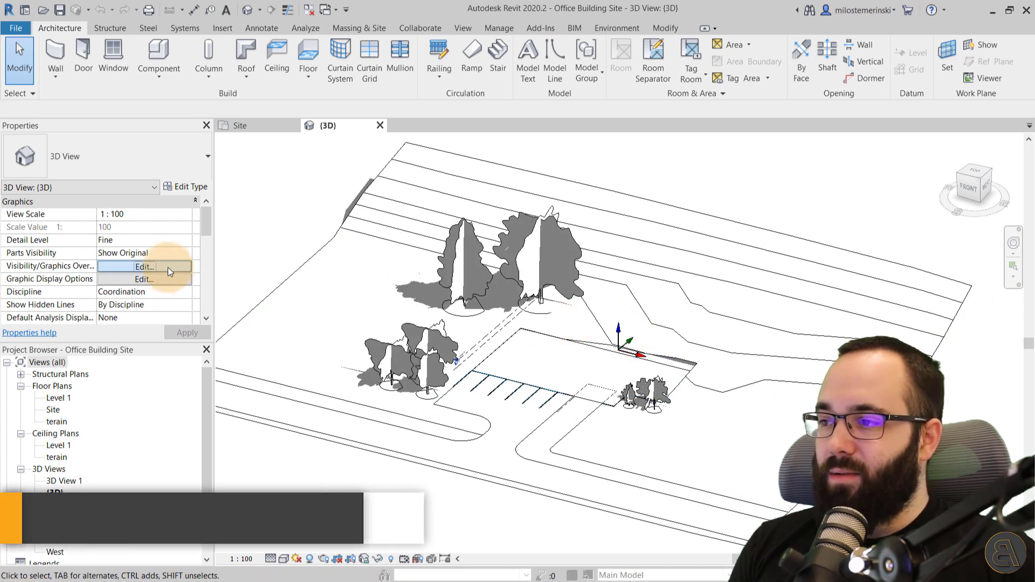
pyautogui.moveTo(681, 186); pyautogui.dragTo(684, 307)
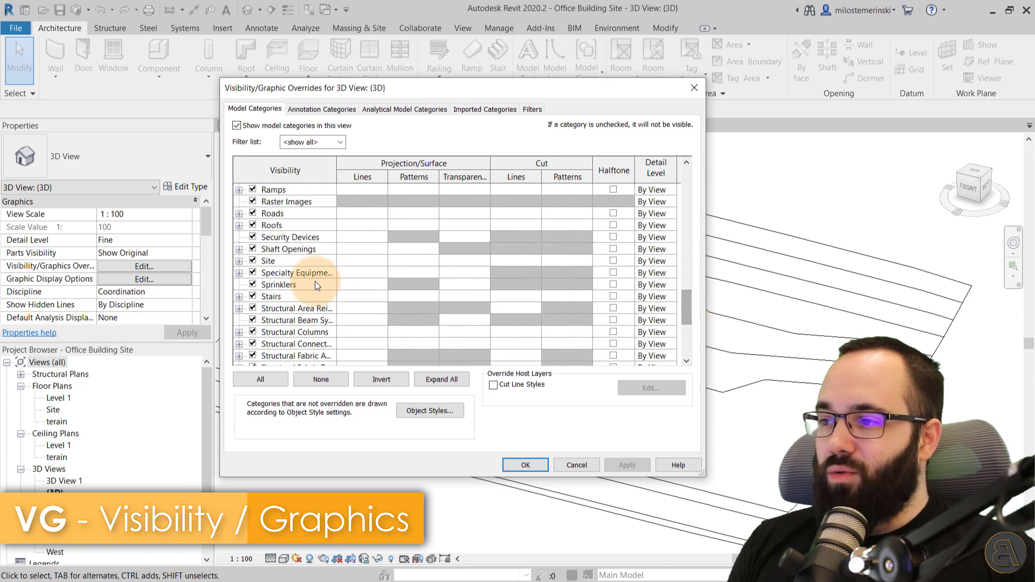
pyautogui.click(238, 261)
pyautogui.click(267, 273)
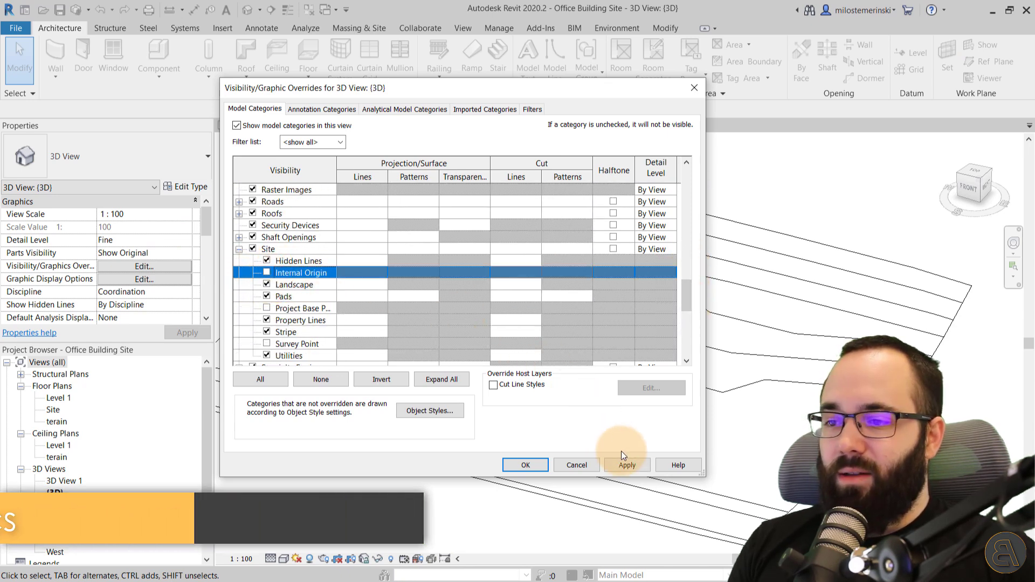
pyautogui.click(545, 467)
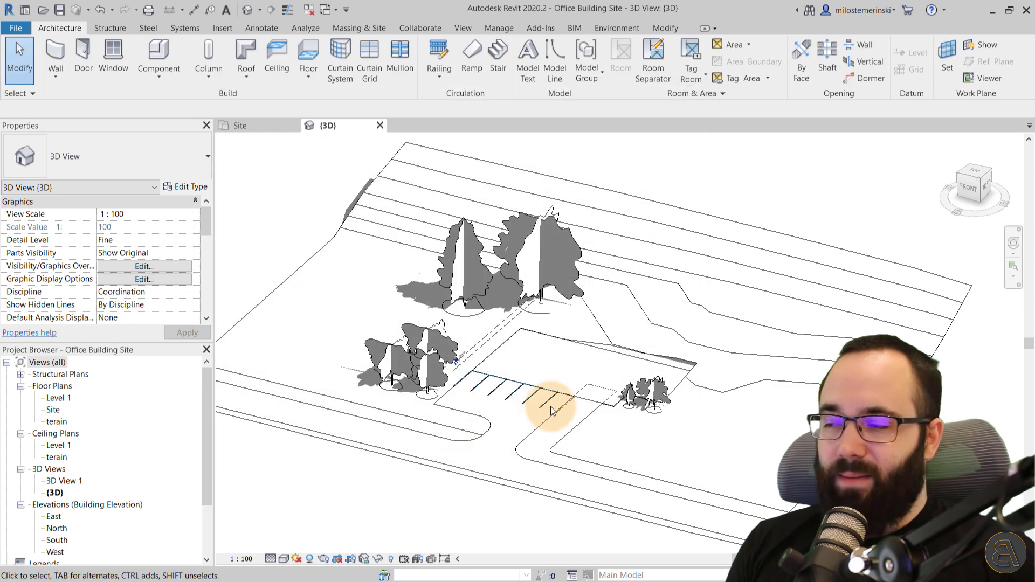
# Link Office Building.rvt into the site project
pyautogui.click(226, 30)
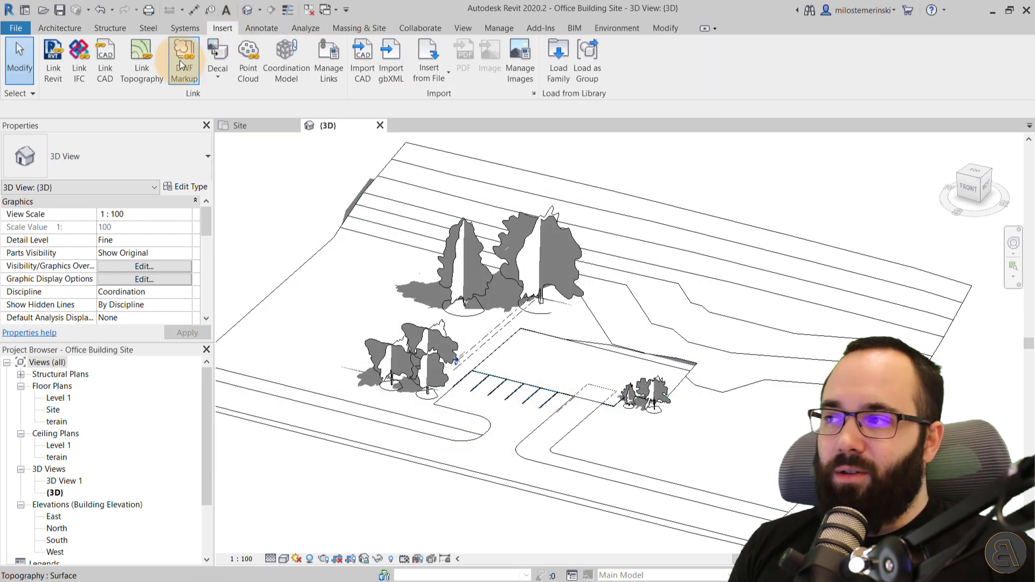
pyautogui.click(53, 80)
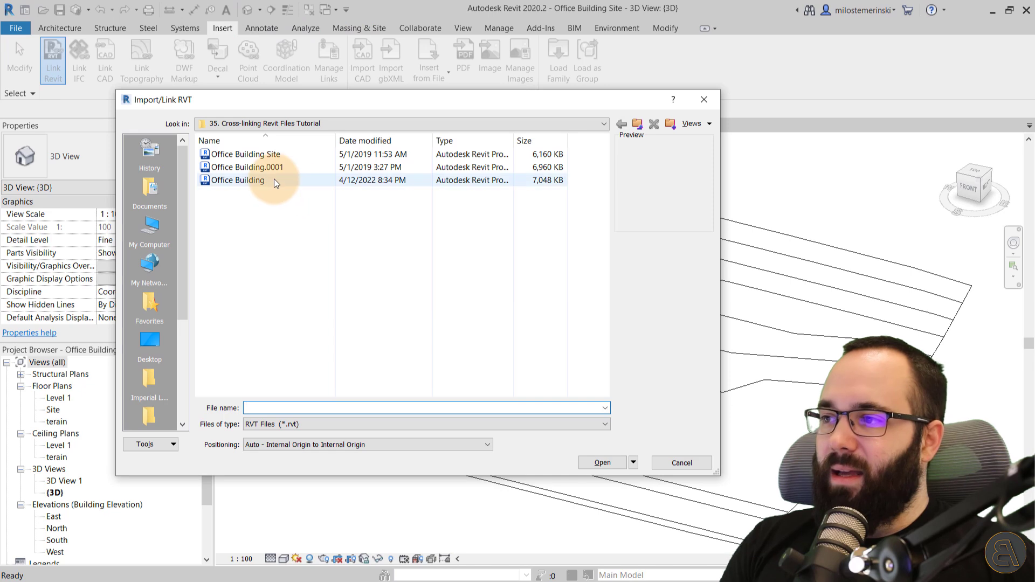
pyautogui.click(271, 177)
pyautogui.click(610, 462)
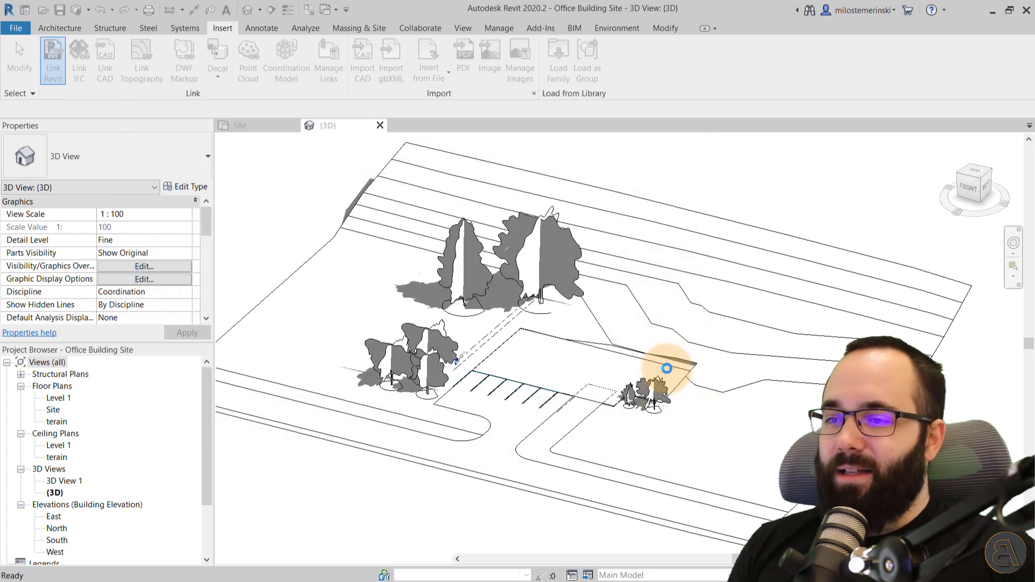
# Orbit and zoom the 3D view toward the linked building's entrance
pyautogui.keyDown('shift'); pyautogui.moveTo(641, 378); pyautogui.dragTo(650, 393, button='middle'); pyautogui.keyUp('shift')
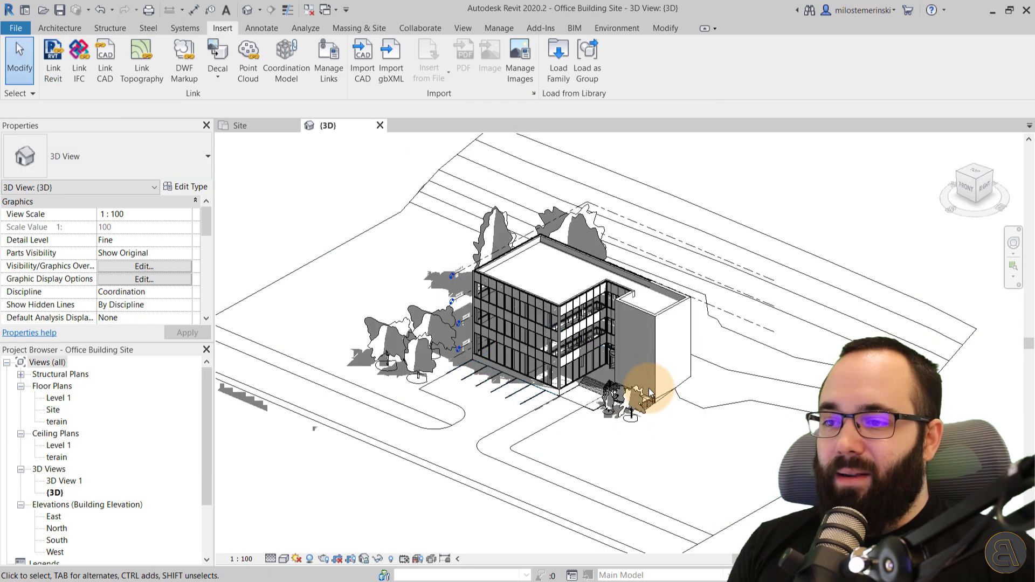
pyautogui.scroll(2, 695, 486)
pyautogui.scroll(-3, 761, 423)
pyautogui.scroll(2, 732, 414)
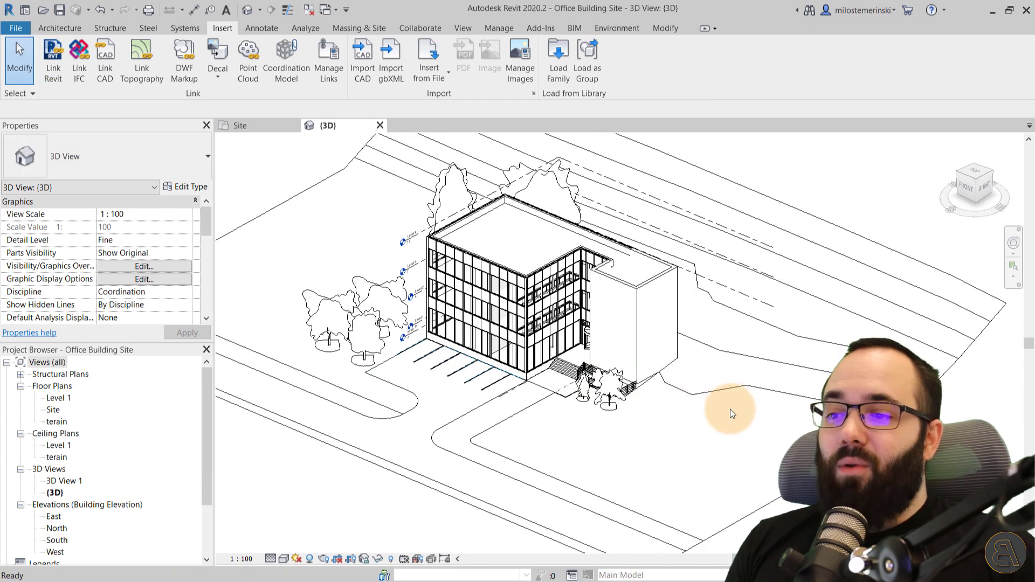
pyautogui.keyDown('shift'); pyautogui.moveTo(751, 451); pyautogui.dragTo(705, 478, button='middle'); pyautogui.keyUp('shift')
pyautogui.scroll(5, 578, 412)
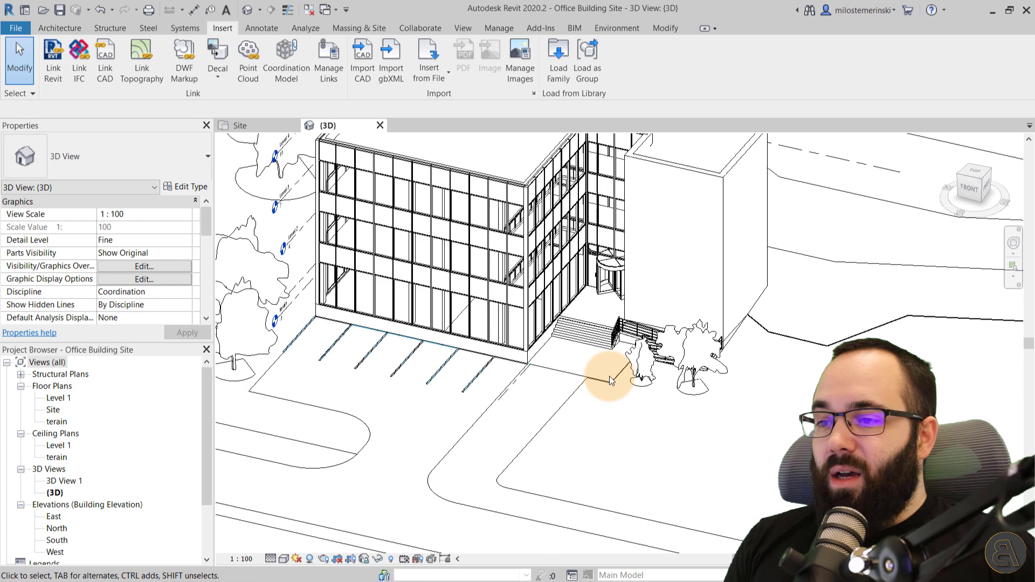
# Select Pad 1 in front of the entrance and start Edit Boundary on it
pyautogui.click(592, 379)
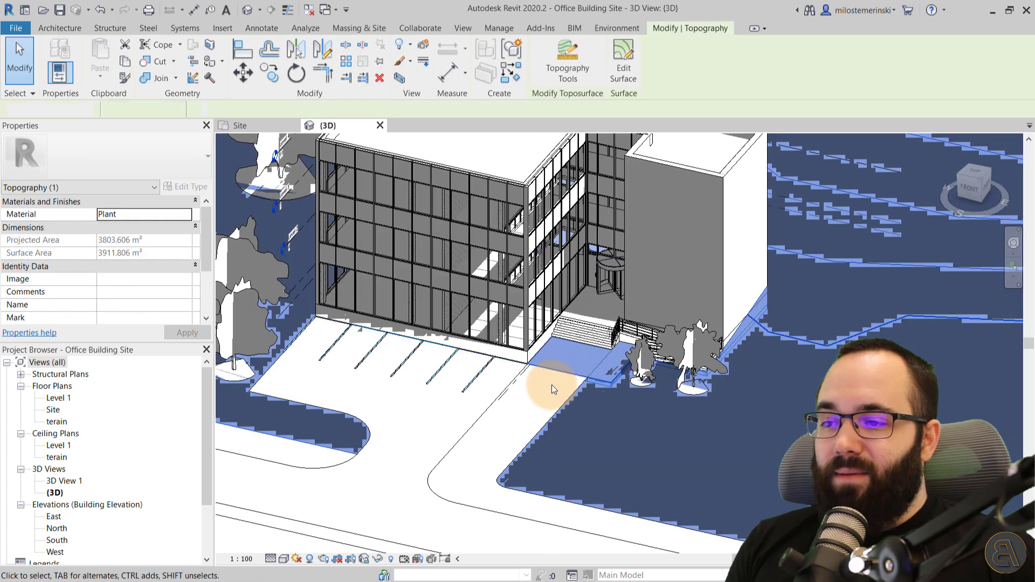
pyautogui.press('Escape')
pyautogui.click(578, 403)
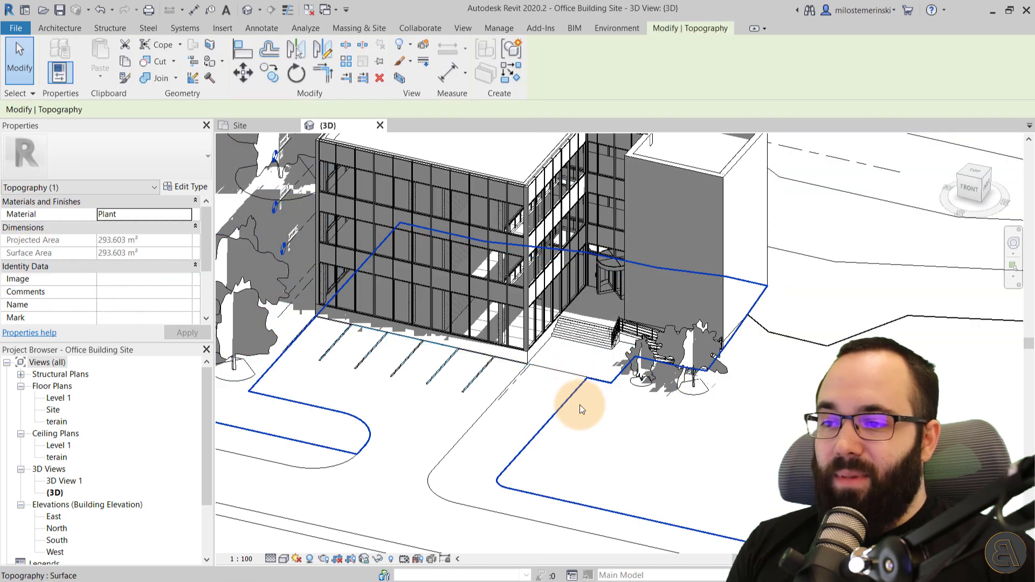
pyautogui.click(597, 377)
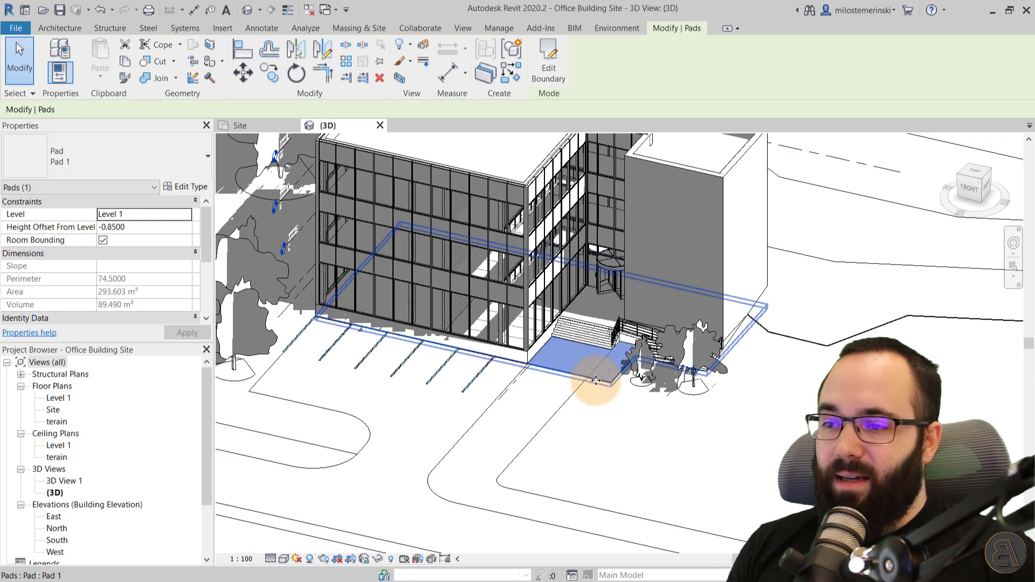
pyautogui.keyDown('shift'); pyautogui.moveTo(609, 382); pyautogui.dragTo(663, 377, button='middle'); pyautogui.keyUp('shift')
pyautogui.scroll(5, 661, 386)
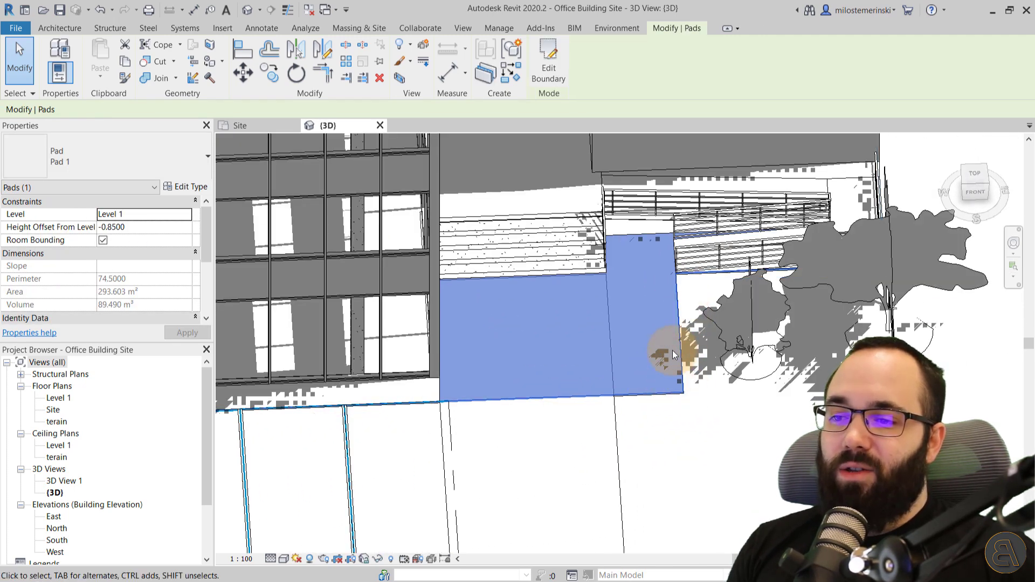
pyautogui.click(546, 87)
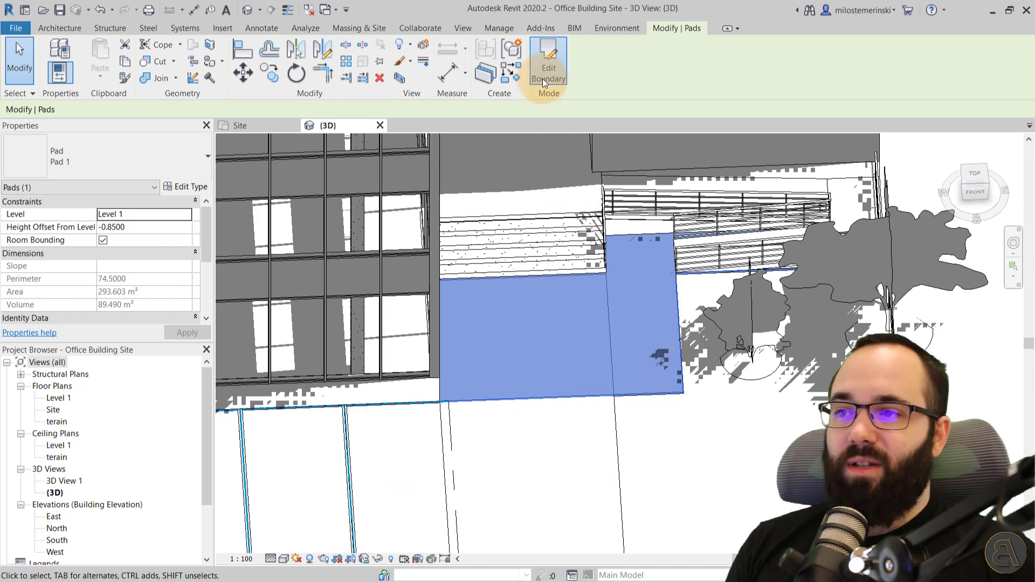
# In the Site plan, try a curved boundary edge from the bottom line, then undo it
pyautogui.click(240, 126)
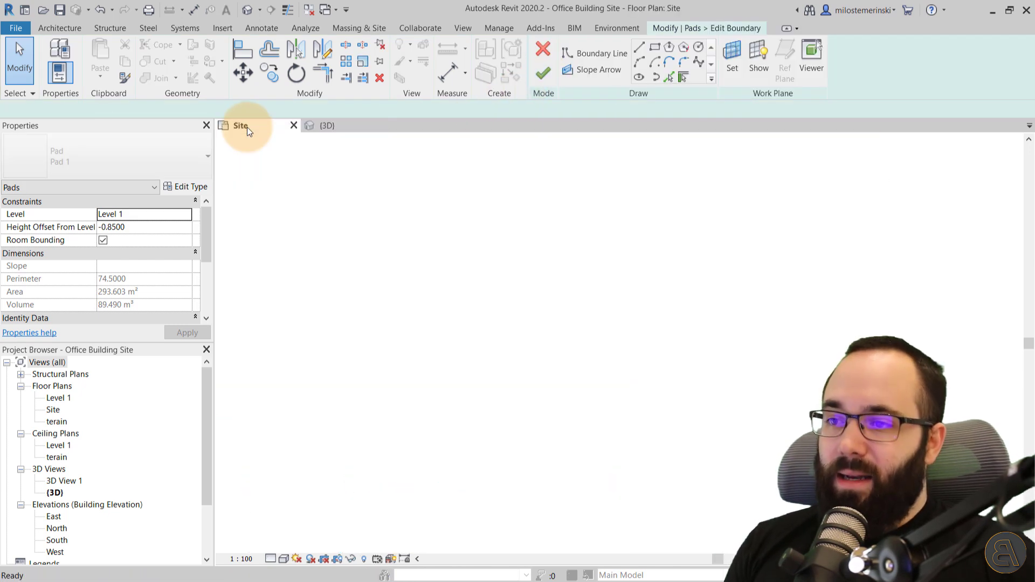
pyautogui.scroll(5, 593, 342)
pyautogui.scroll(3, 546, 268)
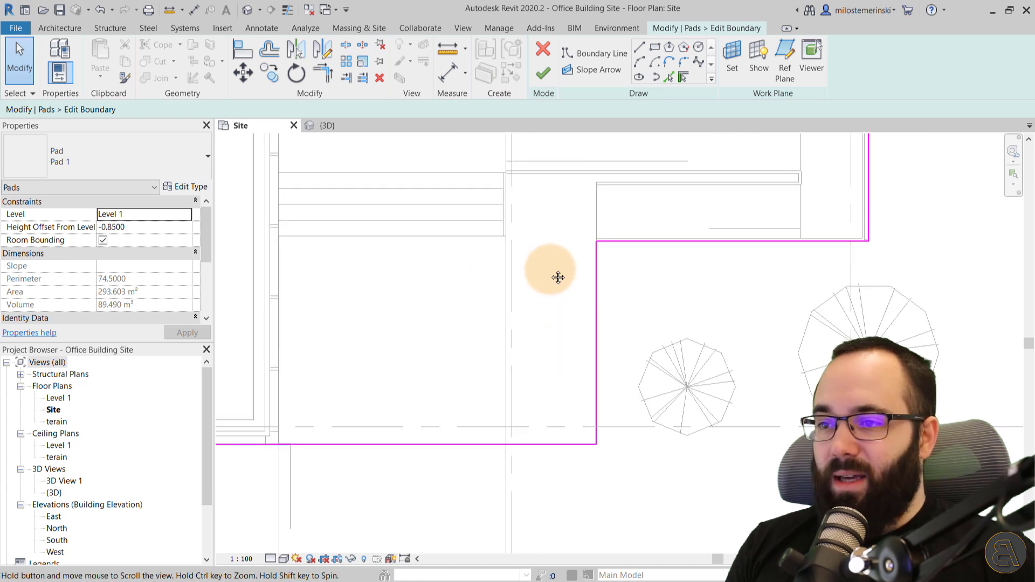
pyautogui.click(697, 64)
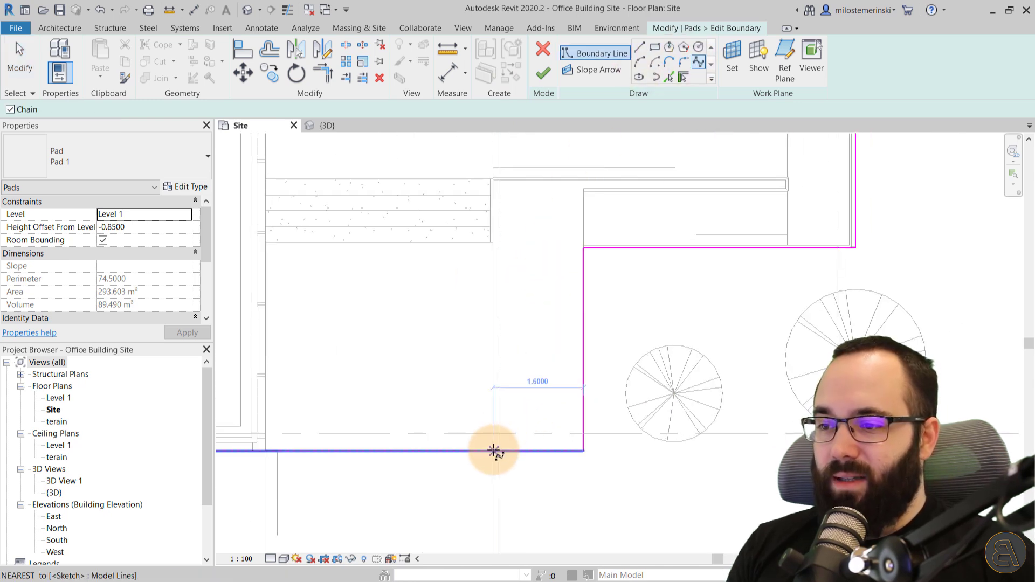
pyautogui.scroll(4, 492, 452)
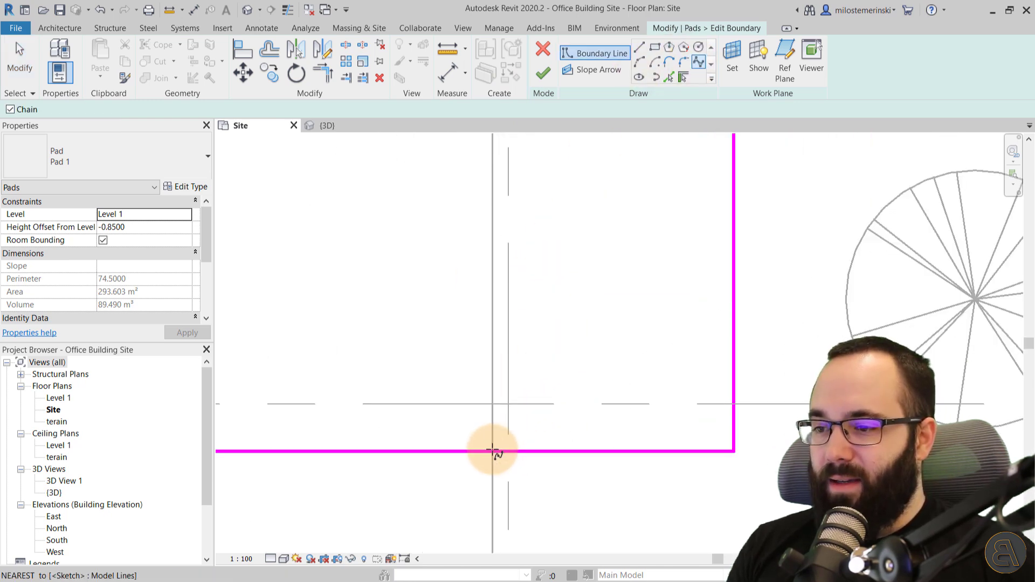
pyautogui.click(492, 451)
pyautogui.scroll(-2, 492, 452)
pyautogui.moveTo(492, 452); pyautogui.dragTo(494, 423, button='middle')
pyautogui.click(494, 423)
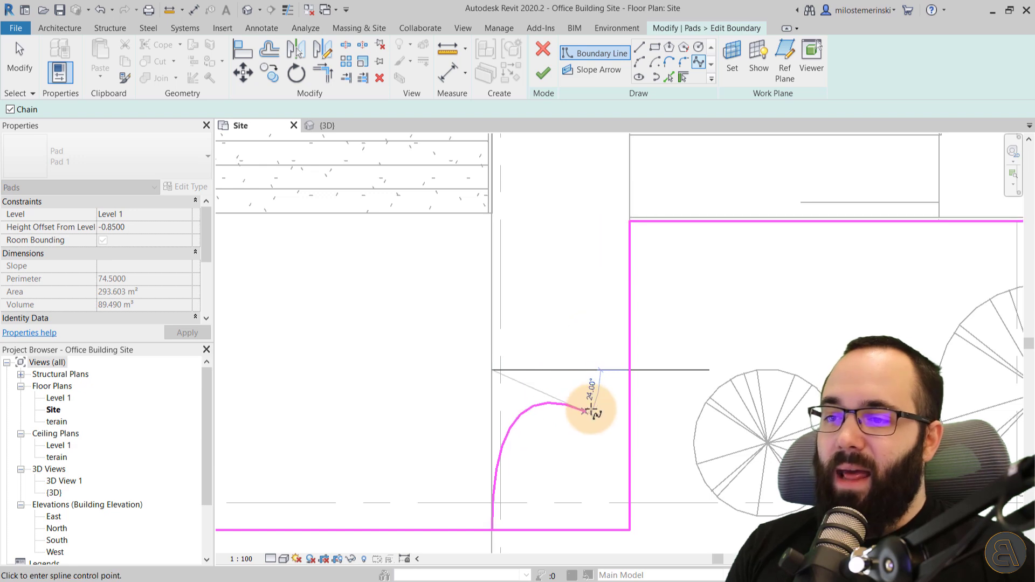
pyautogui.click(630, 365)
pyautogui.press('Escape')
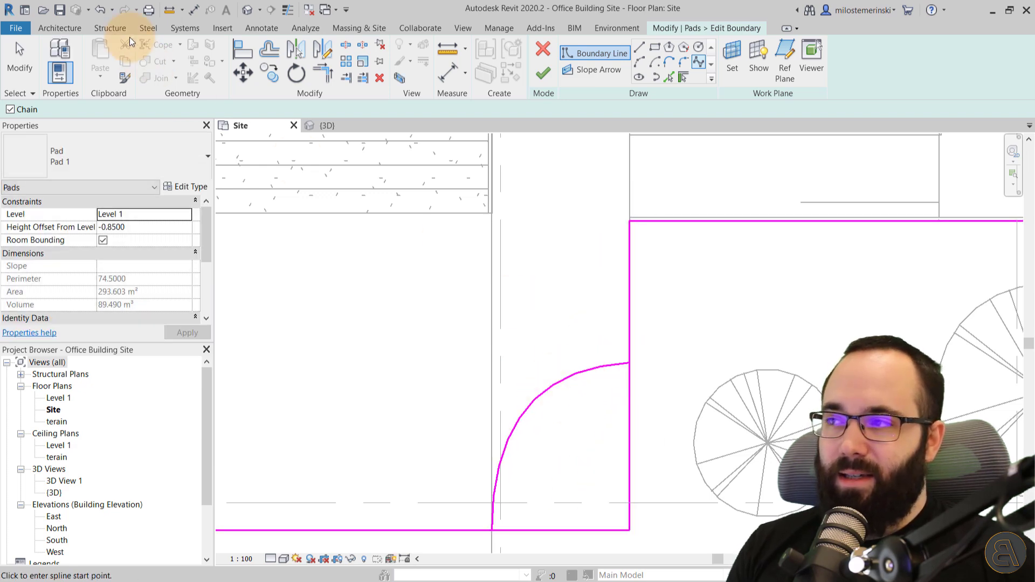
pyautogui.click(104, 14)
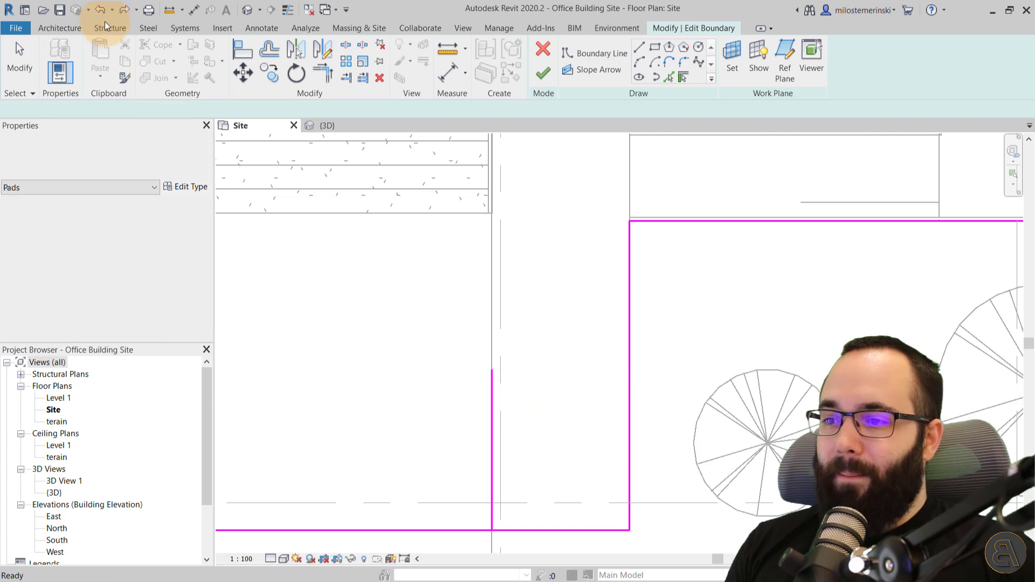
# Delete the vertical boundary edge and draw a spline from the bottom line to the upper corner
pyautogui.click(491, 394)
pyautogui.press('Delete')
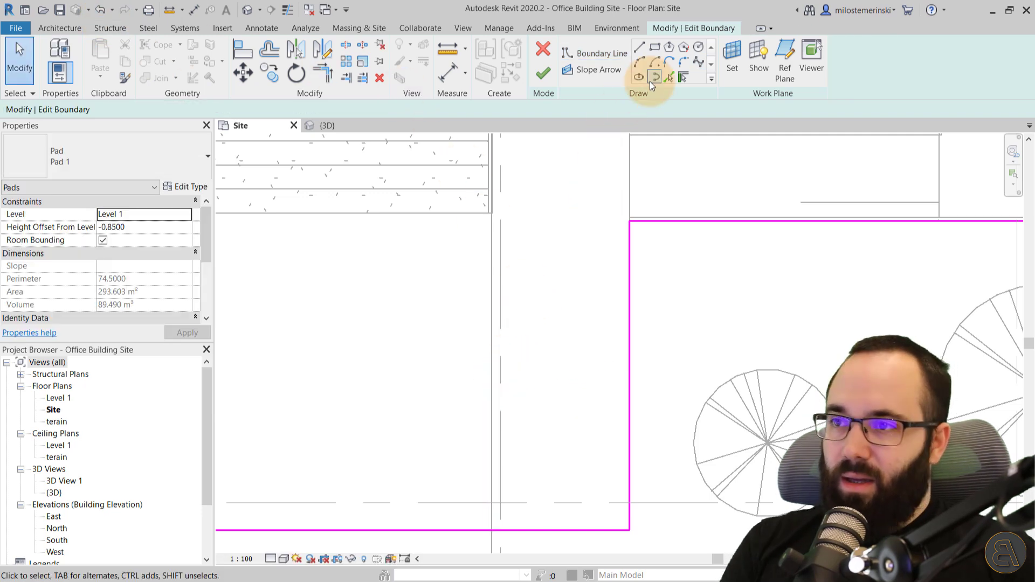
pyautogui.click(698, 63)
pyautogui.click(492, 532)
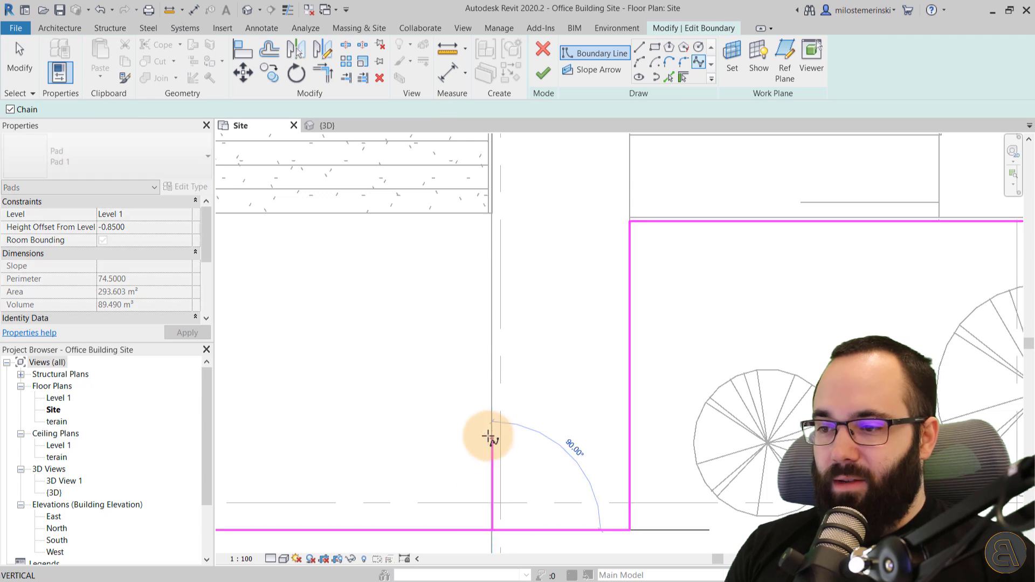
pyautogui.click(491, 386)
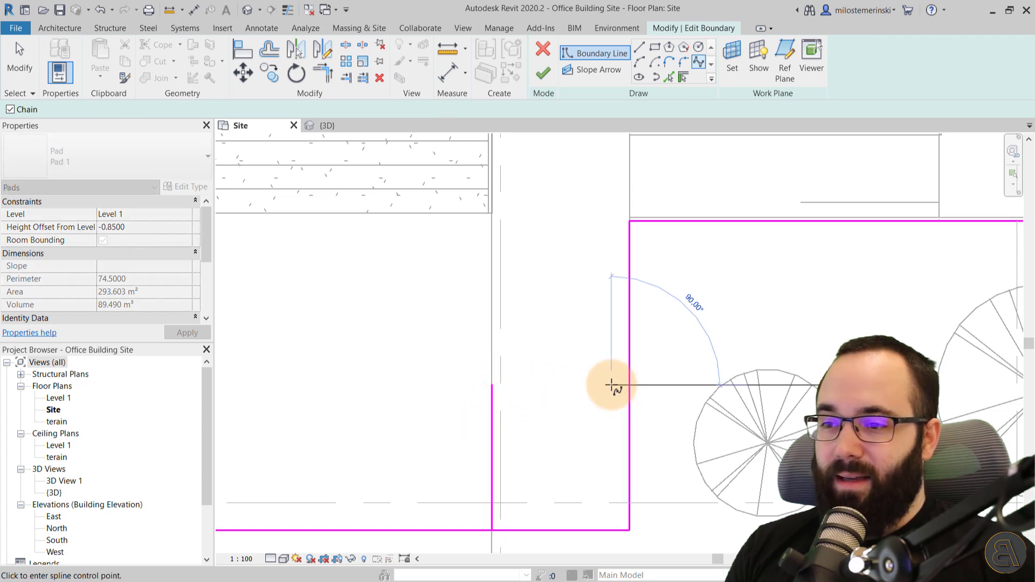
pyautogui.click(629, 221)
pyautogui.press('Escape')
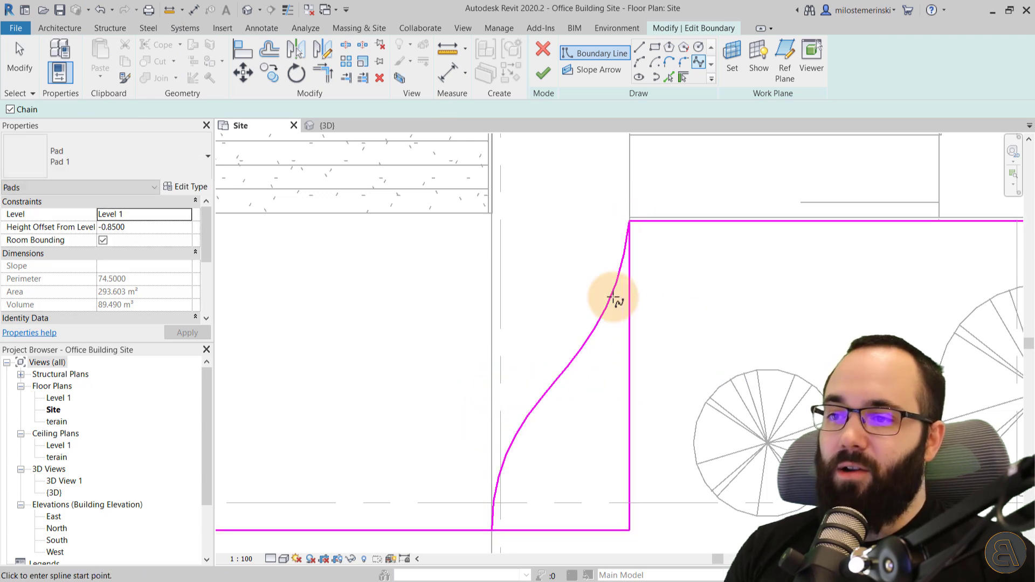
pyautogui.press('Escape')
# Remove the right vertical edge and trim the bottom boundary line back to the spline
pyautogui.click(586, 361)
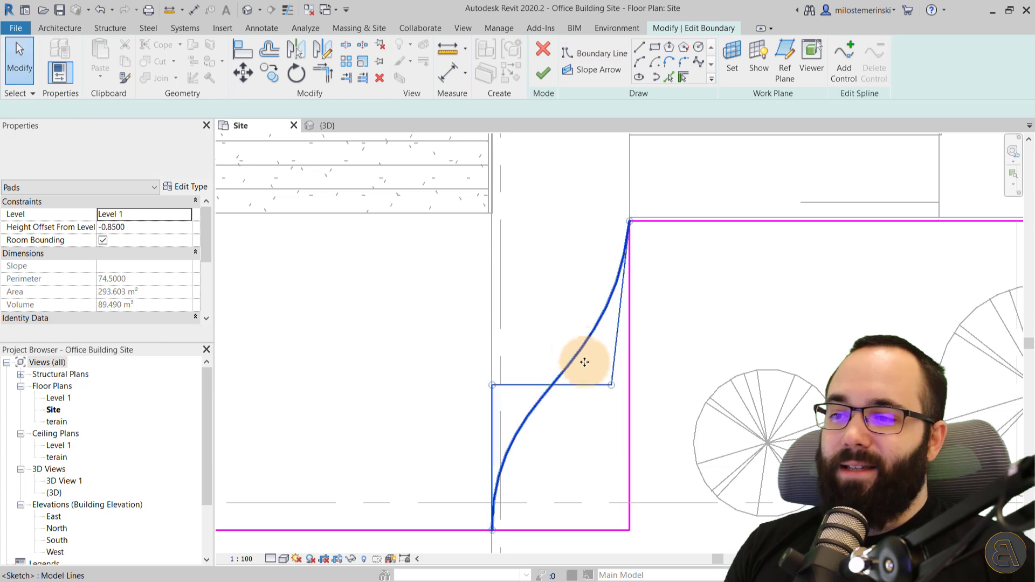
pyautogui.click(629, 387)
pyautogui.click(631, 387)
pyautogui.click(632, 388)
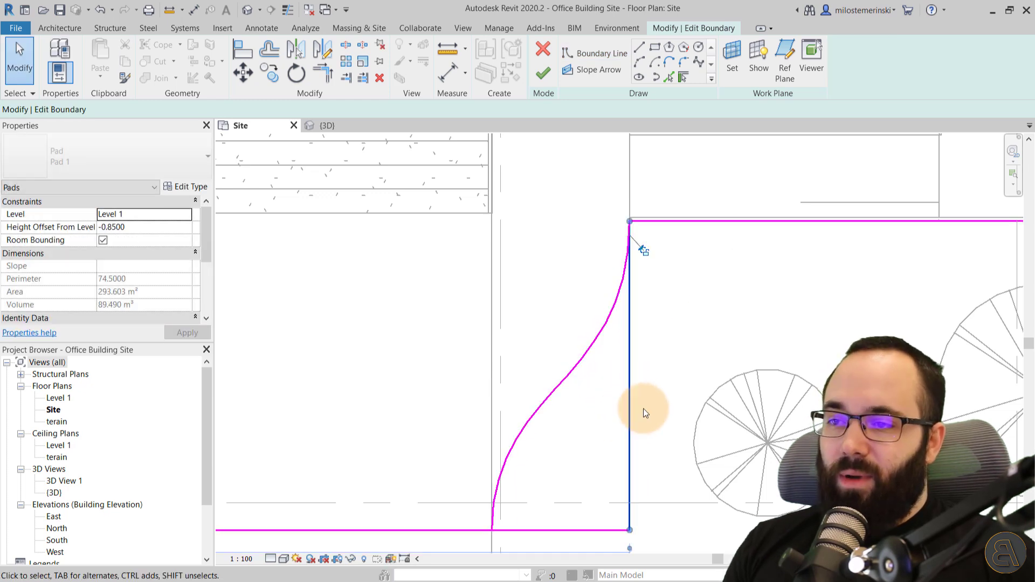
pyautogui.click(643, 392)
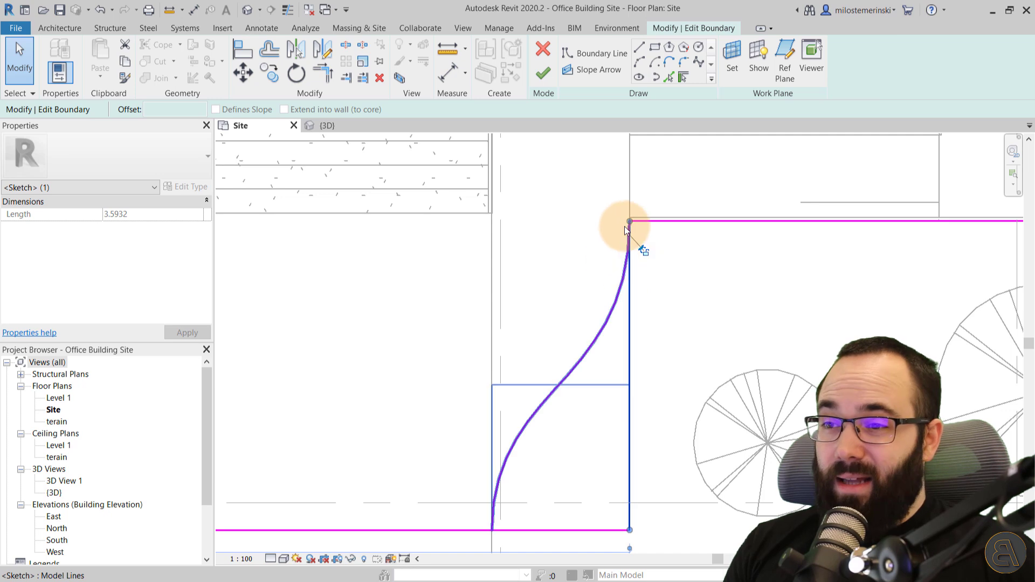
pyautogui.scroll(-2, 698, 399)
pyautogui.moveTo(633, 449); pyautogui.dragTo(640, 381, button='middle')
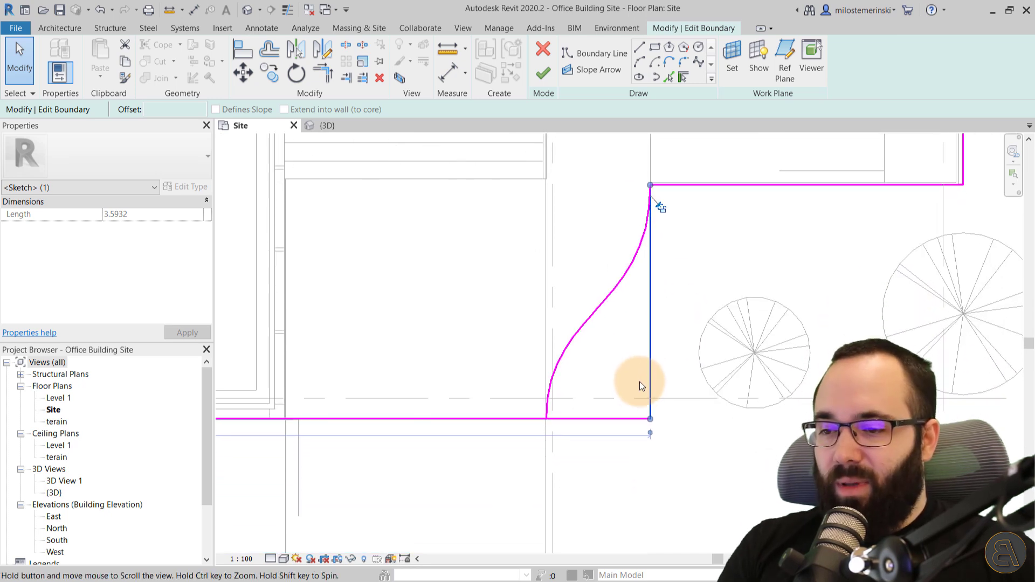
pyautogui.press('Escape')
pyautogui.click(620, 422)
pyautogui.moveTo(655, 420); pyautogui.dragTo(533, 413)
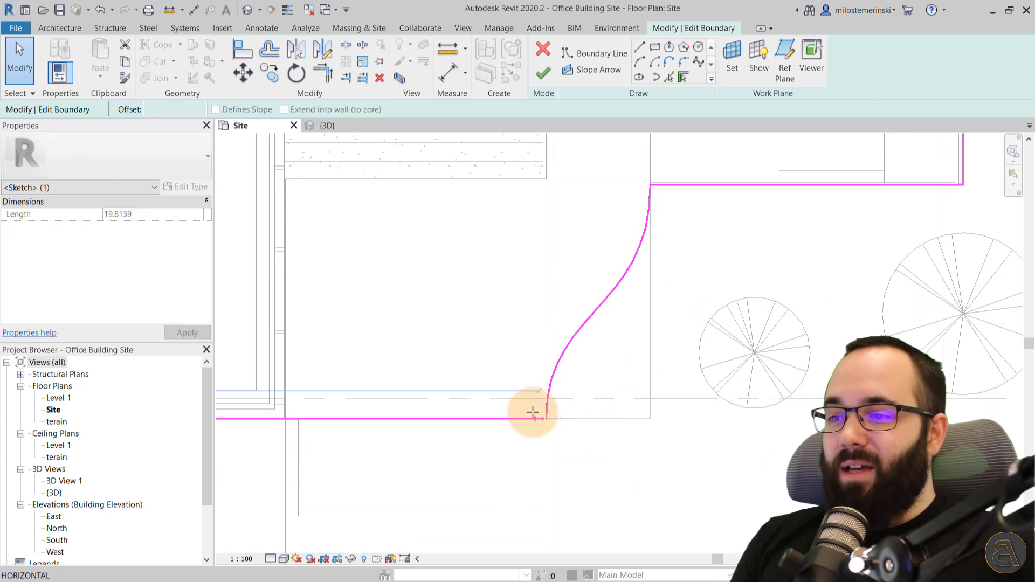
pyautogui.click(561, 426)
pyautogui.click(566, 423)
pyautogui.scroll(2, 535, 434)
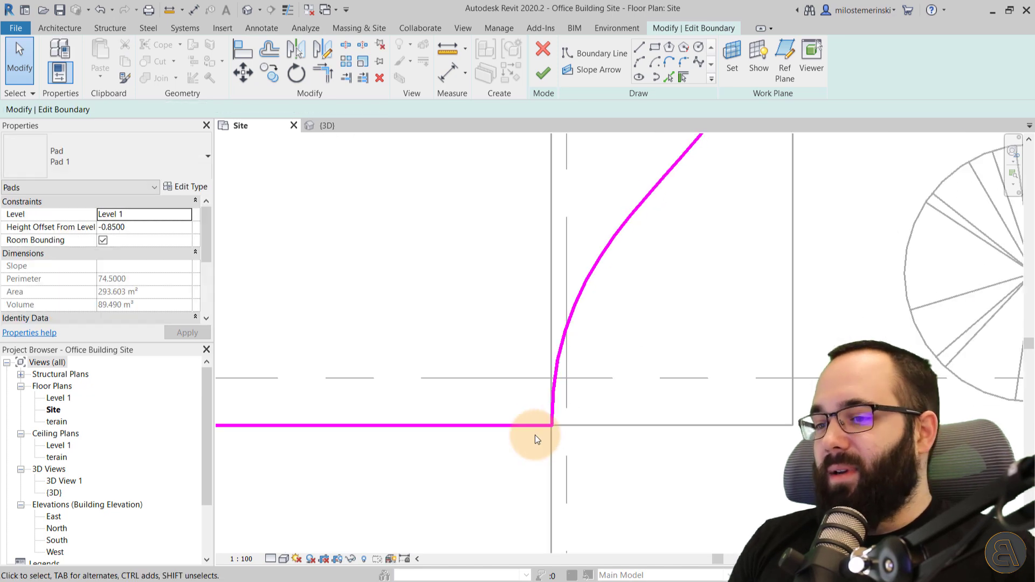
pyautogui.scroll(-3, 535, 434)
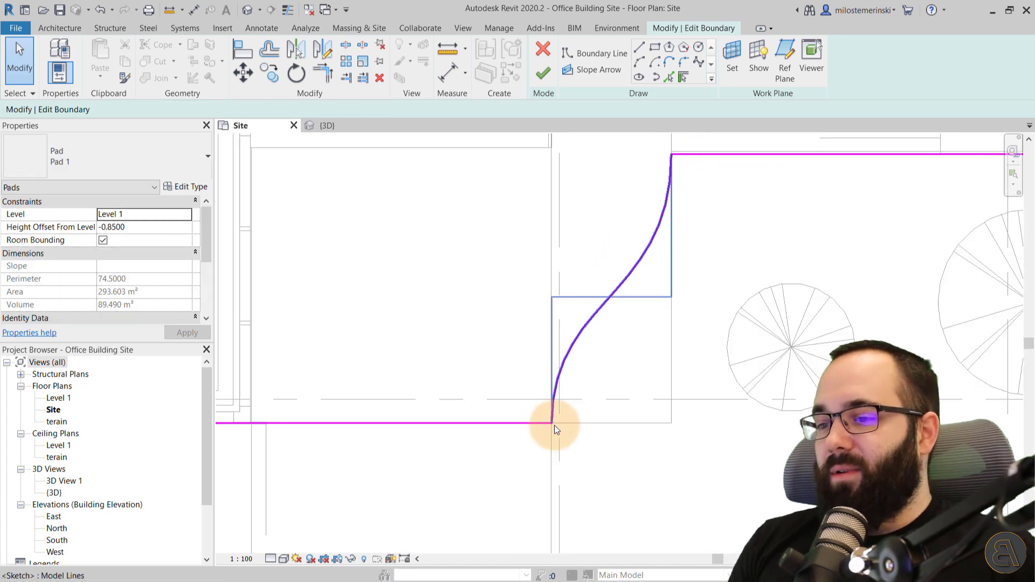
# Finish the pad boundary and orbit the 3D view to an isometric overview
pyautogui.click(541, 72)
pyautogui.click(629, 448)
pyautogui.click(345, 124)
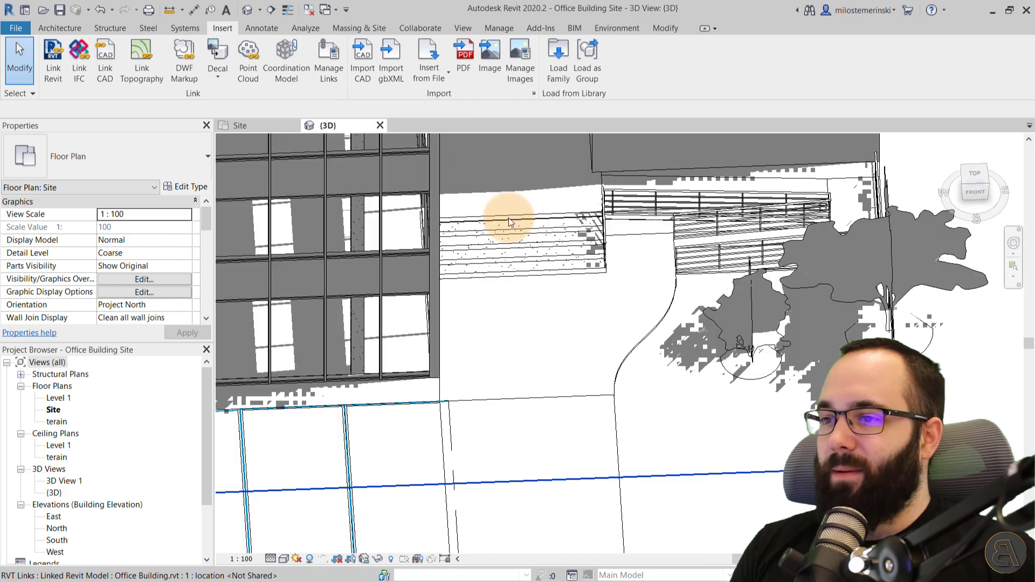
pyautogui.keyDown('shift'); pyautogui.moveTo(670, 411); pyautogui.dragTo(593, 334, button='middle'); pyautogui.keyUp('shift')
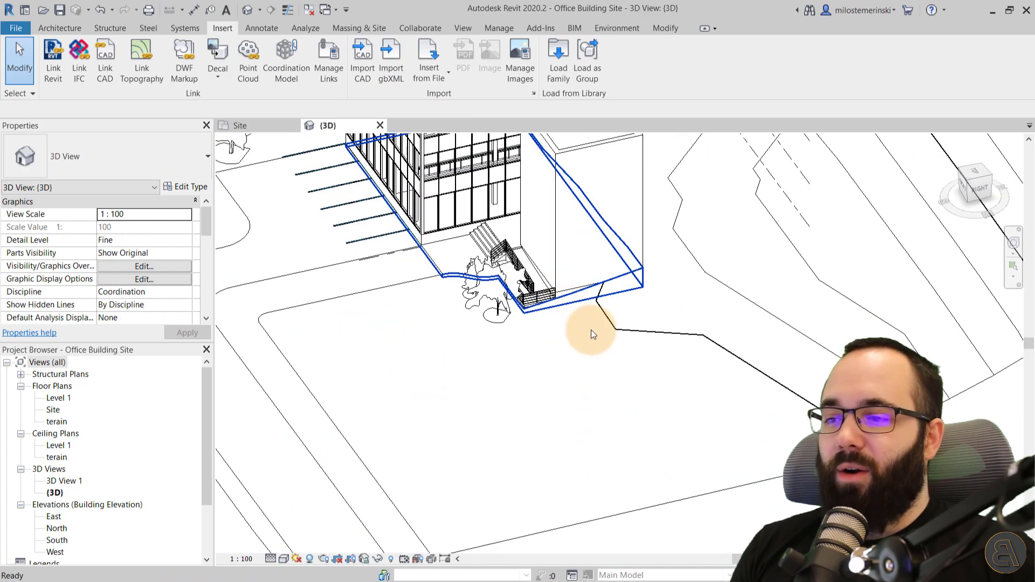
# Edit the topography surface, add a terrain point at the building corner, and select it
pyautogui.click(593, 334)
pyautogui.click(615, 82)
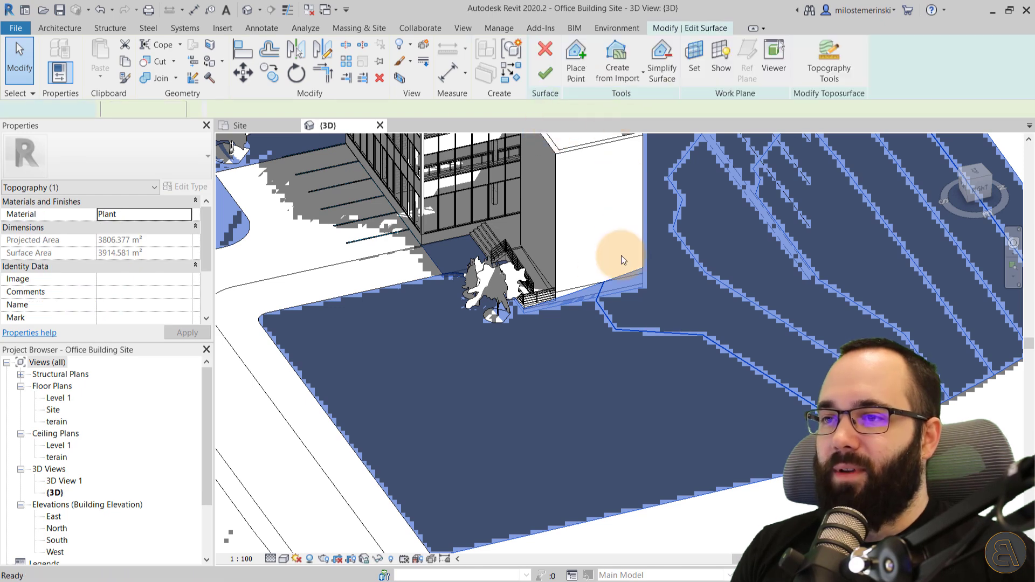
pyautogui.scroll(4, 593, 264)
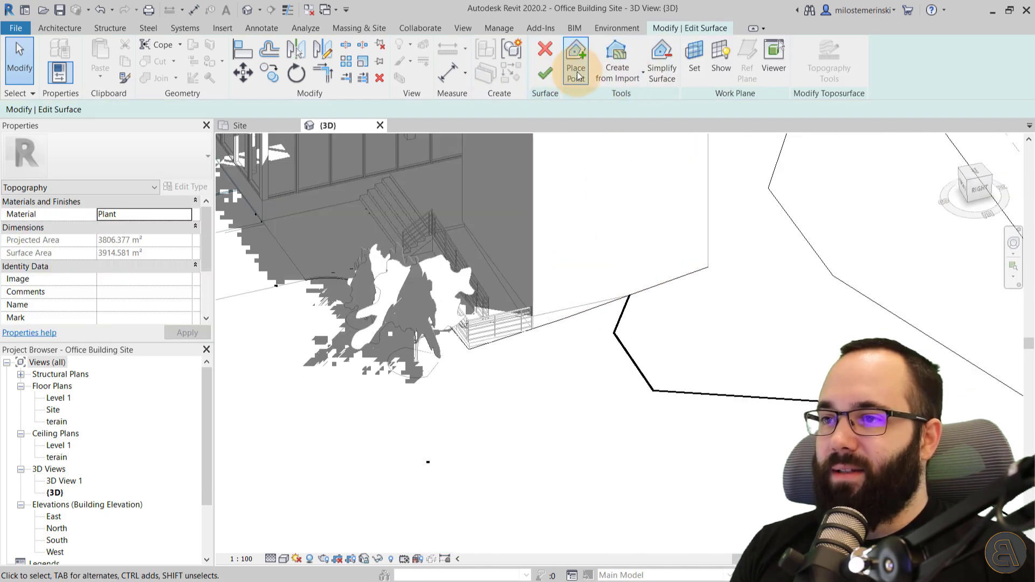
pyautogui.click(577, 71)
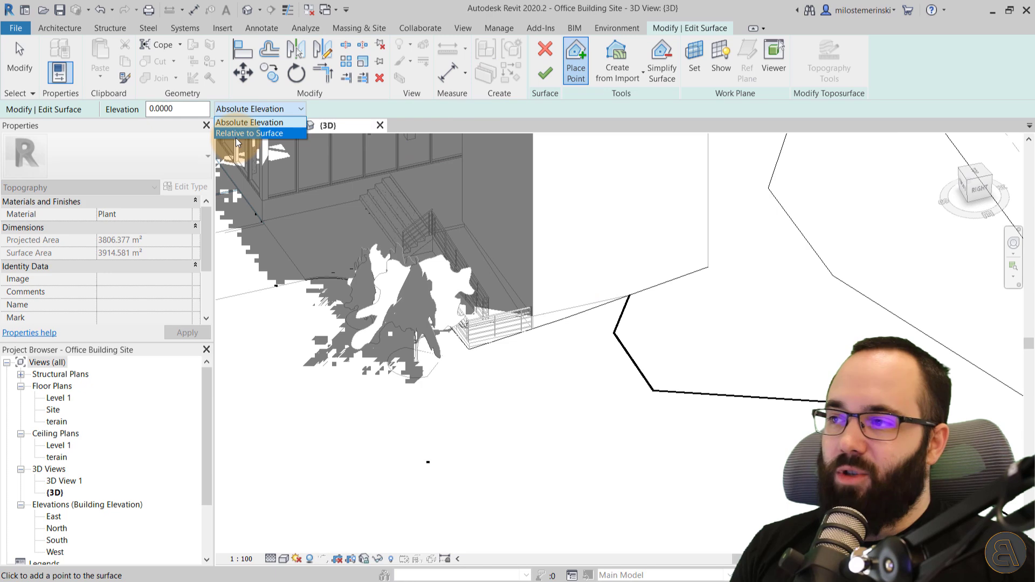
pyautogui.scroll(5, 533, 329)
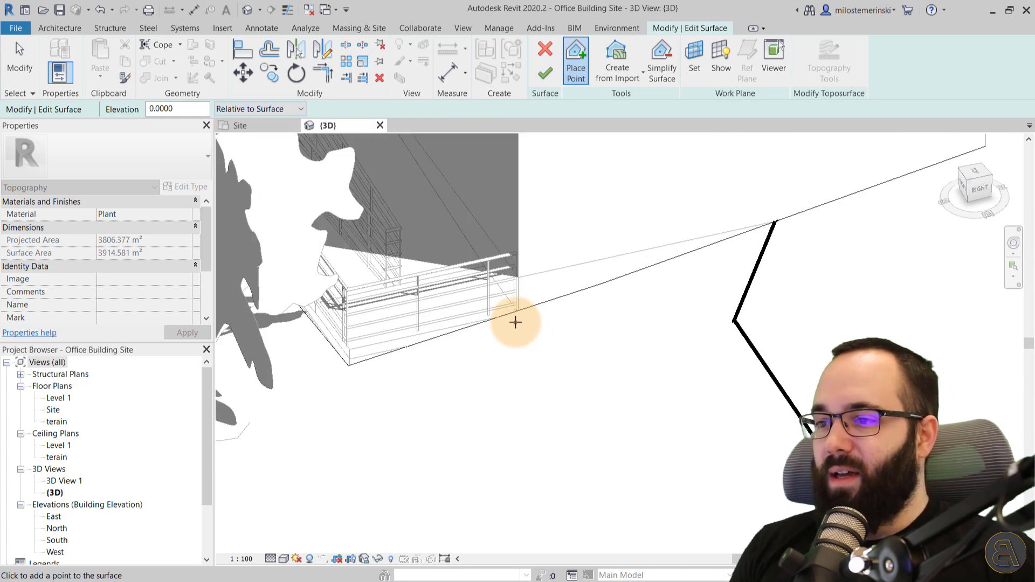
pyautogui.keyDown('shift'); pyautogui.moveTo(604, 406); pyautogui.dragTo(446, 410, button='middle'); pyautogui.keyUp('shift')
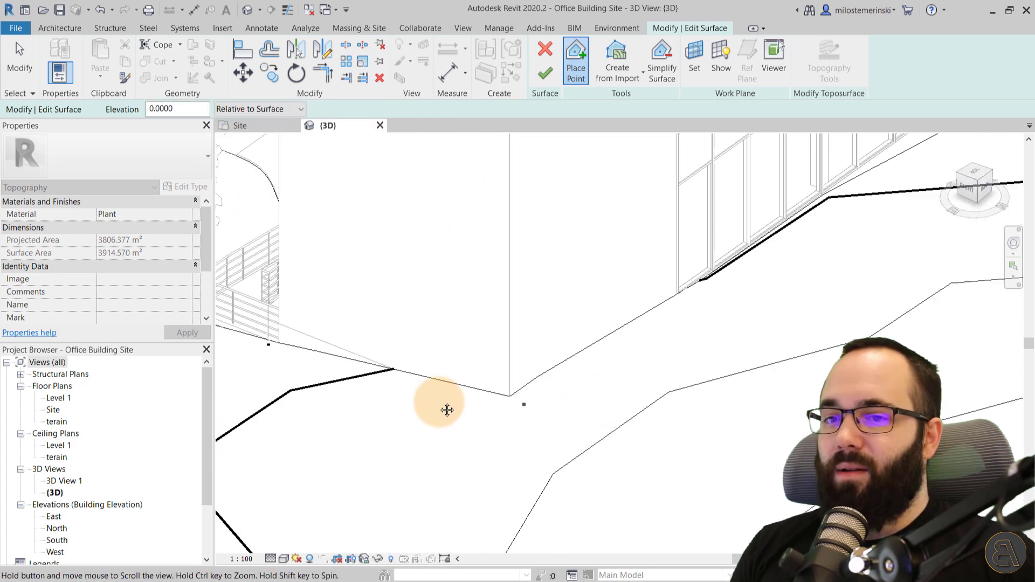
pyautogui.scroll(3, 596, 280)
pyautogui.click(620, 285)
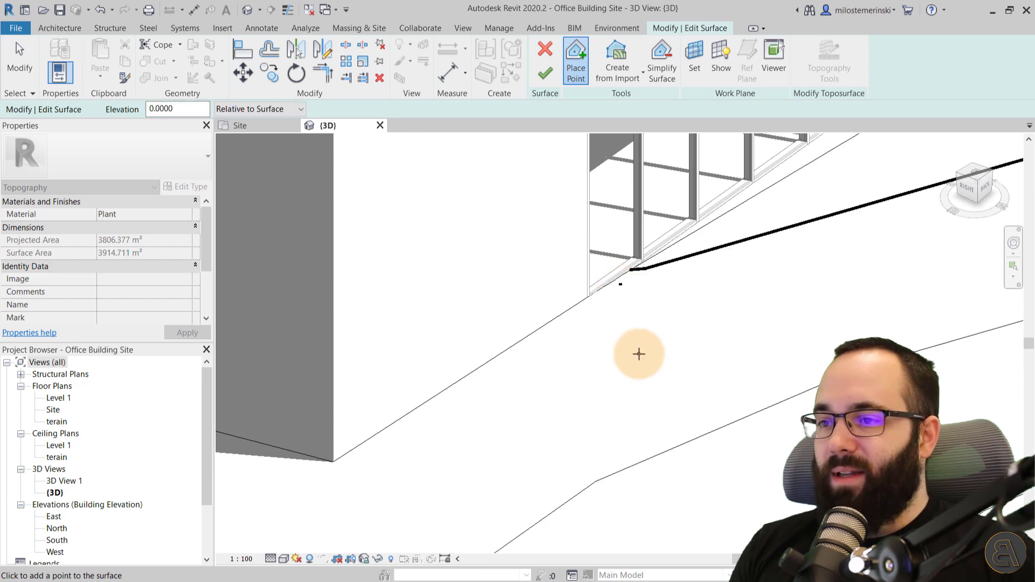
pyautogui.scroll(-2, 640, 324)
pyautogui.press('Escape')
pyautogui.moveTo(614, 272); pyautogui.dragTo(632, 300)
# Set the new terrain point's elevation to 0.00, then change it to -0.1
pyautogui.click(154, 111)
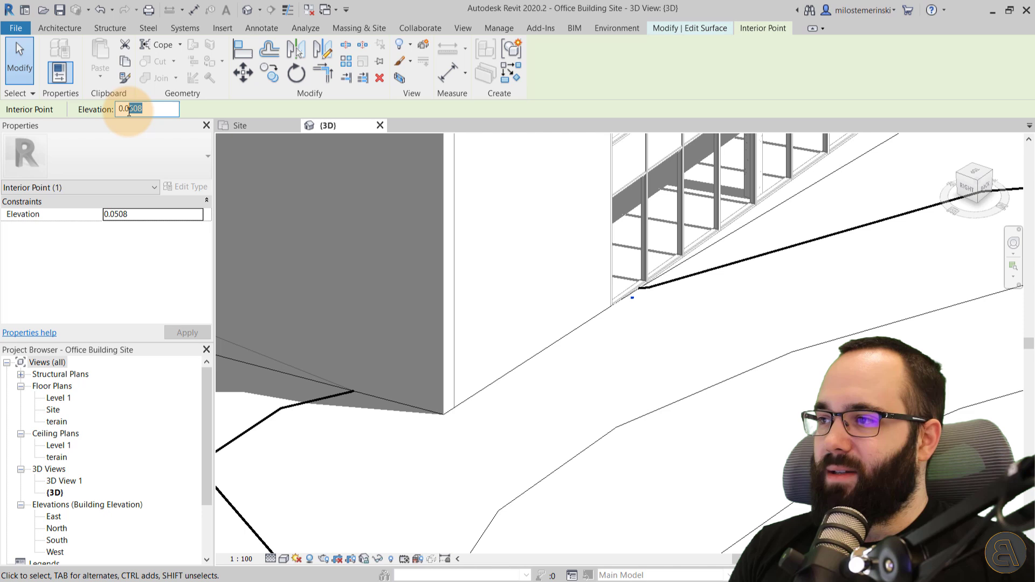
pyautogui.write('0.00')
pyautogui.press('Return')
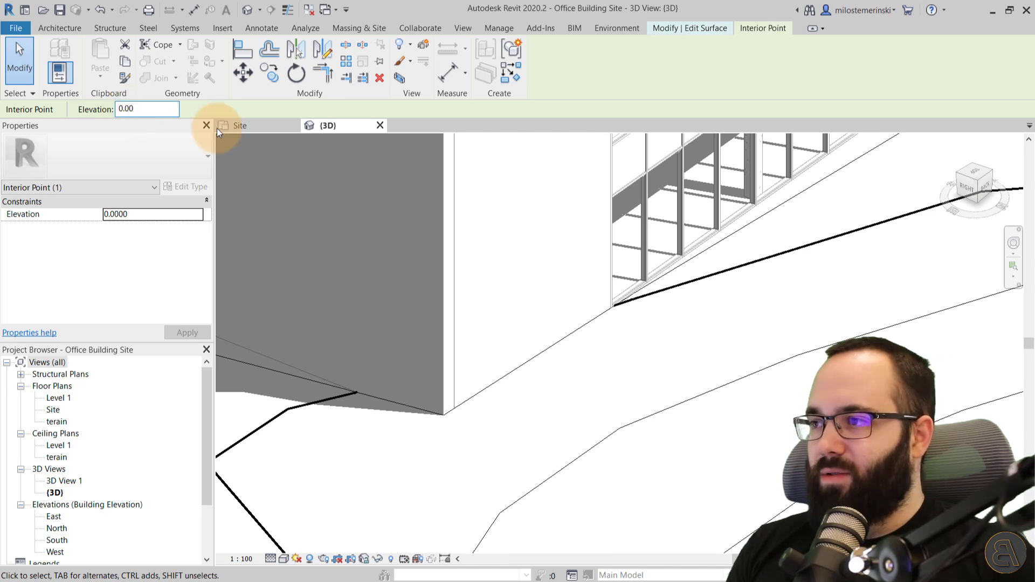
pyautogui.scroll(2, 687, 351)
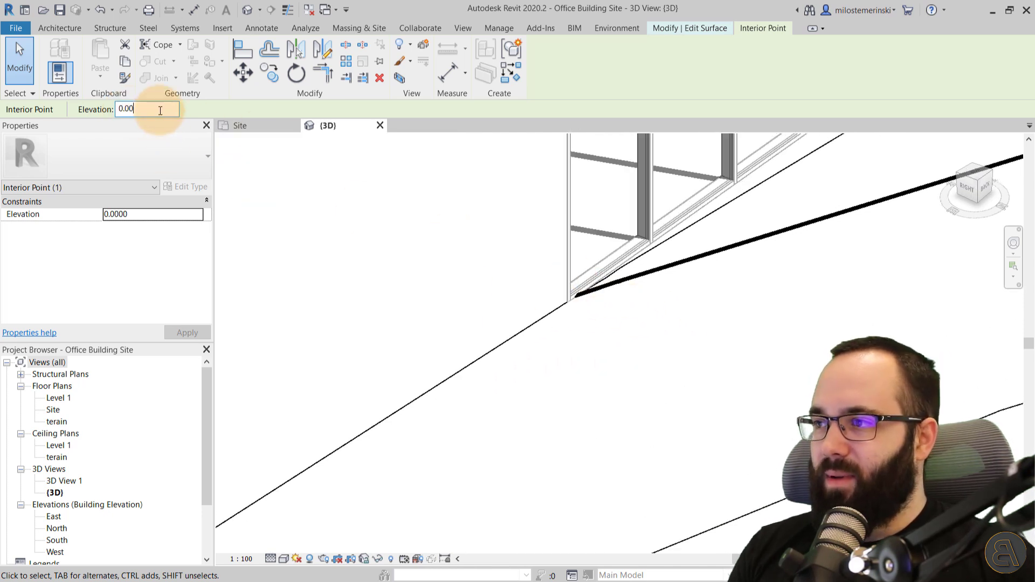
pyautogui.write('-.')
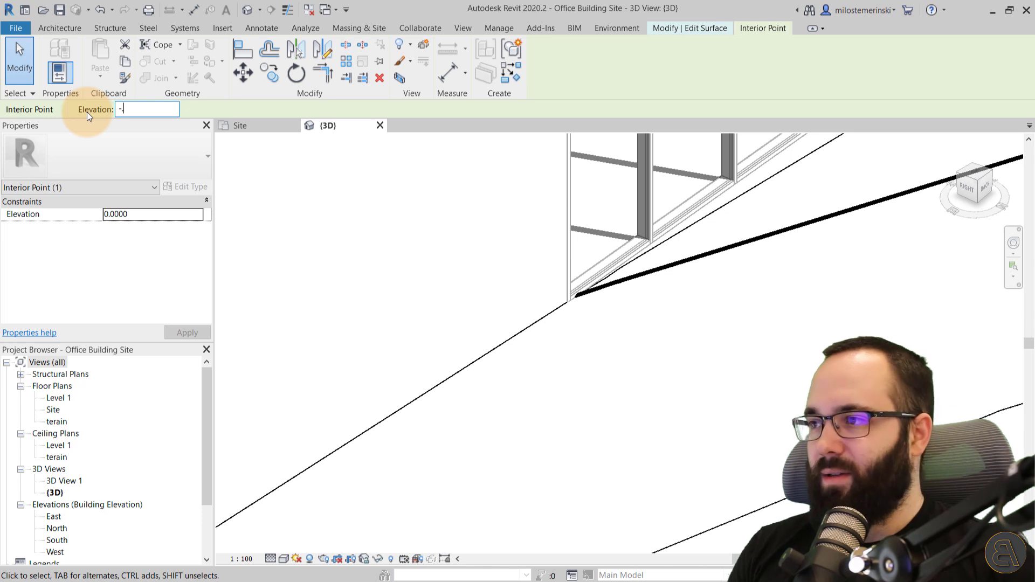
pyautogui.write('0')
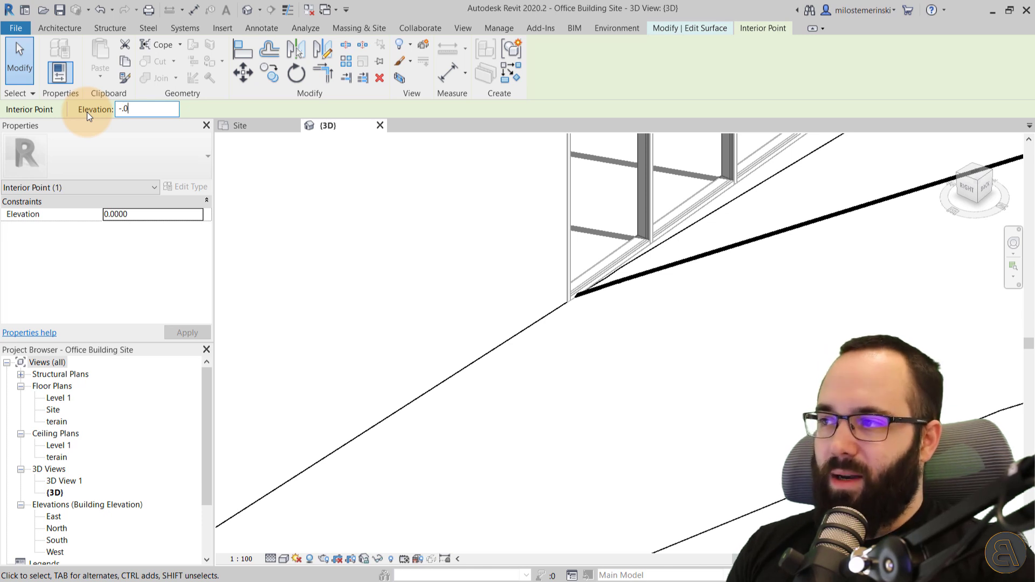
pyautogui.press('BackSpace')
pyautogui.write('1')
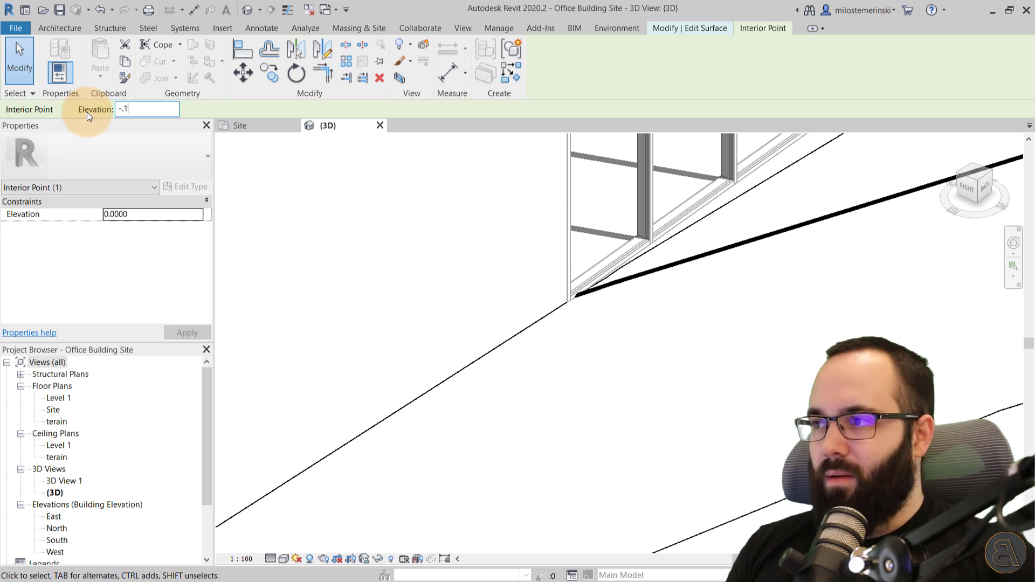
pyautogui.press('Return')
pyautogui.scroll(-5, 611, 313)
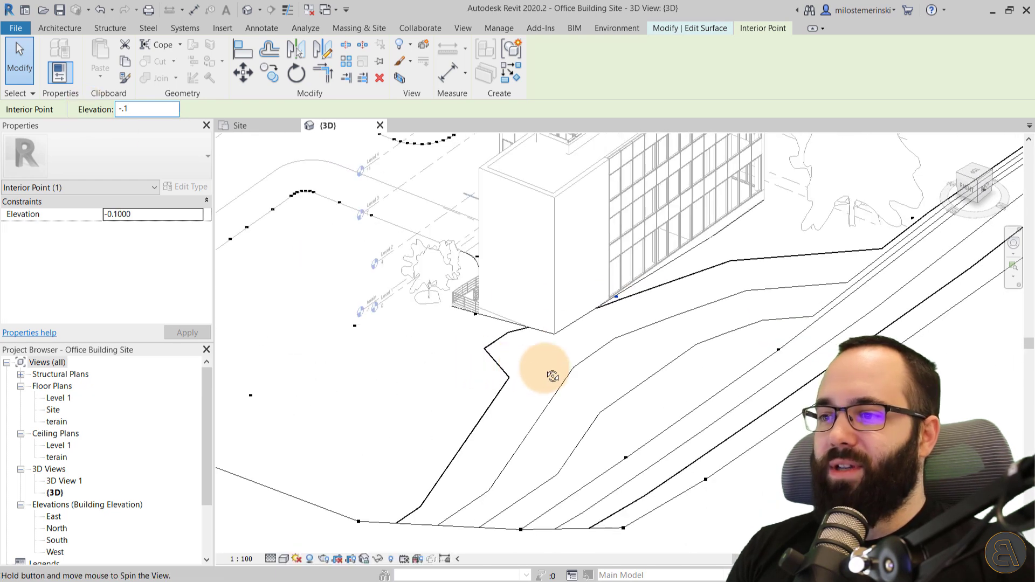
pyautogui.scroll(6, 548, 375)
# Lower the terrain point beside the railing to elevation -0.7 and inspect the result
pyautogui.moveTo(490, 345); pyautogui.dragTo(548, 392)
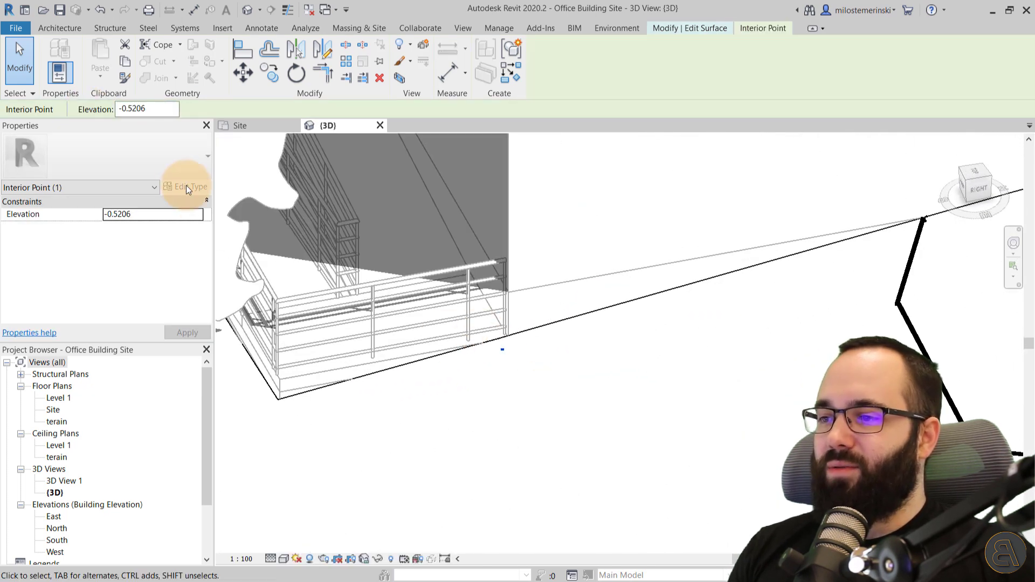
pyautogui.click(131, 109)
pyautogui.write('-0.7')
pyautogui.press('Return')
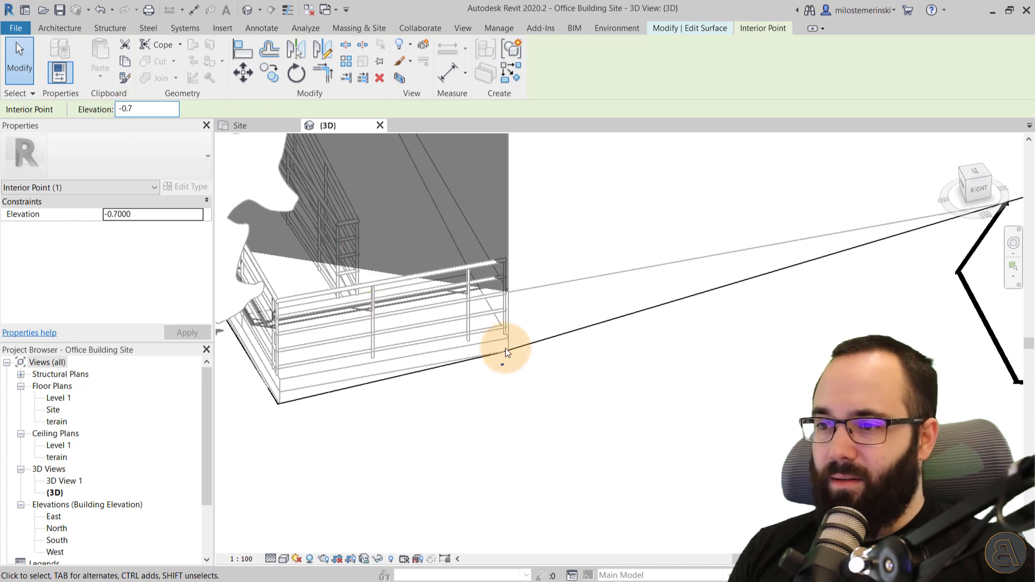
pyautogui.press('Escape')
pyautogui.keyDown('shift'); pyautogui.moveTo(529, 438); pyautogui.dragTo(498, 438, button='middle'); pyautogui.keyUp('shift')
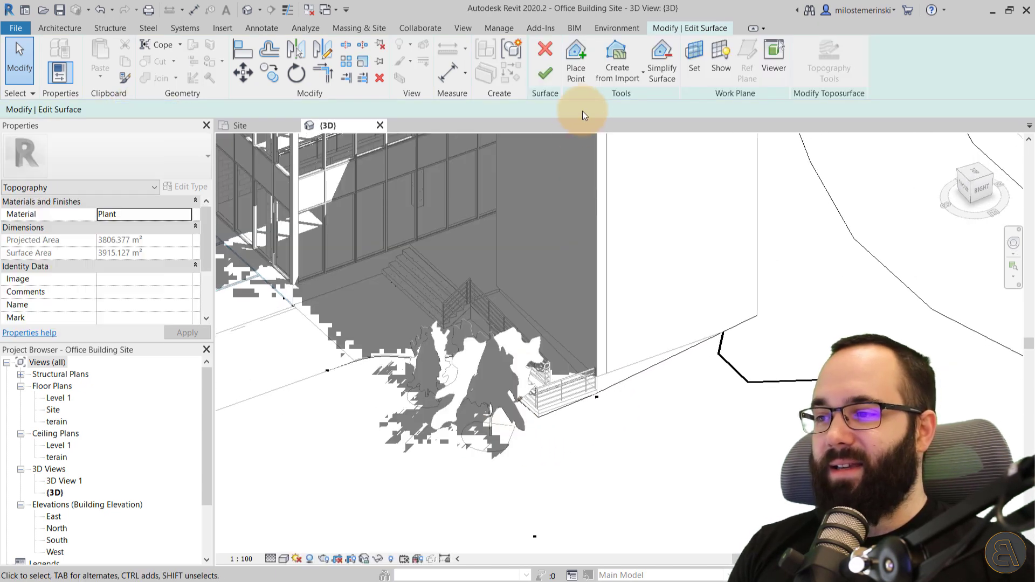
pyautogui.keyDown('shift'); pyautogui.moveTo(345, 399); pyautogui.dragTo(661, 339, button='middle'); pyautogui.keyUp('shift')
# Finish the terrain surface, orbit around the building, and switch to the Site floor plan
pyautogui.click(540, 78)
pyautogui.scroll(6, 685, 354)
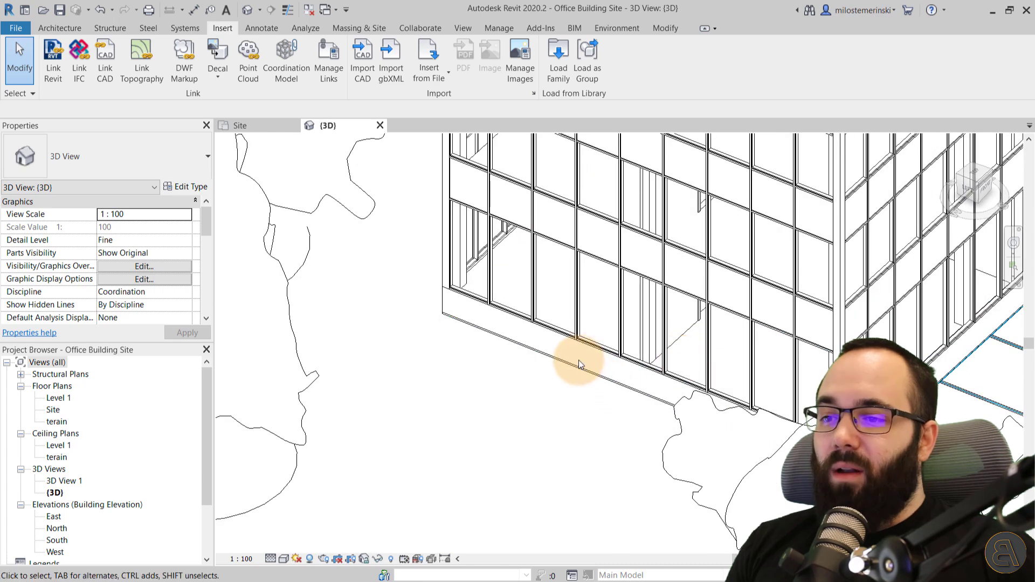
pyautogui.scroll(-3, 619, 364)
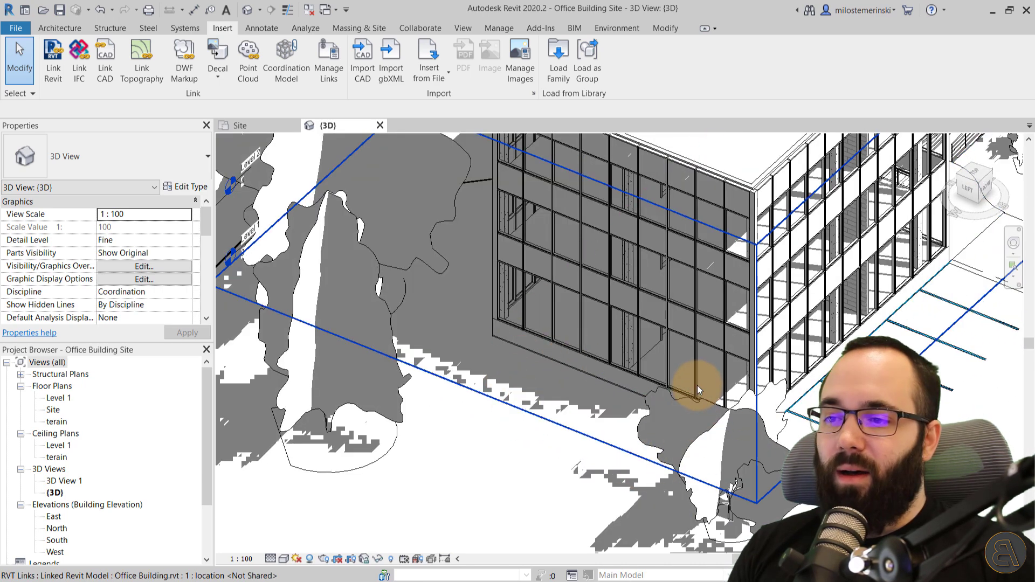
pyautogui.scroll(-2, 591, 439)
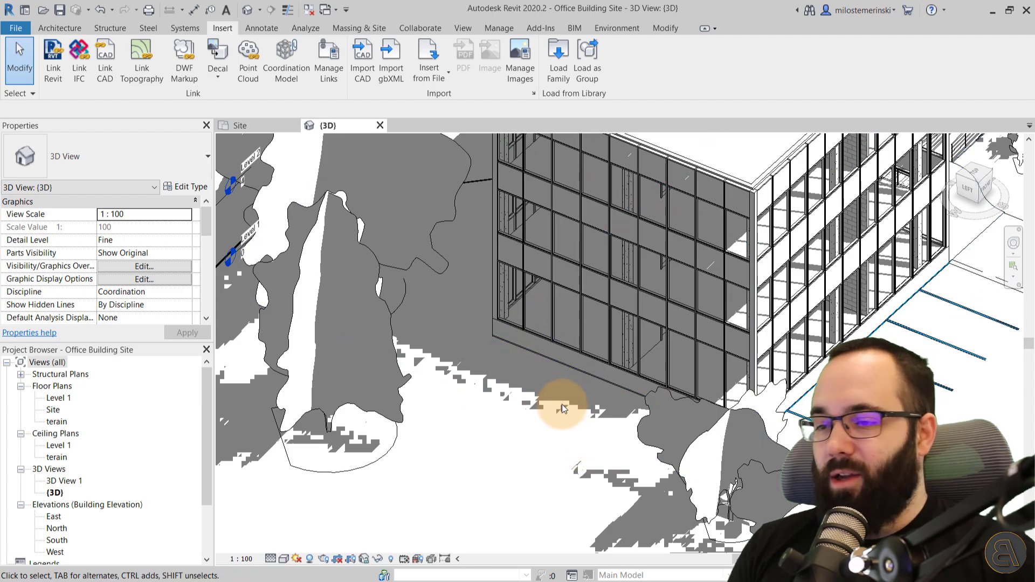
pyautogui.keyDown('shift'); pyautogui.moveTo(561, 404); pyautogui.dragTo(690, 421, button='middle'); pyautogui.keyUp('shift')
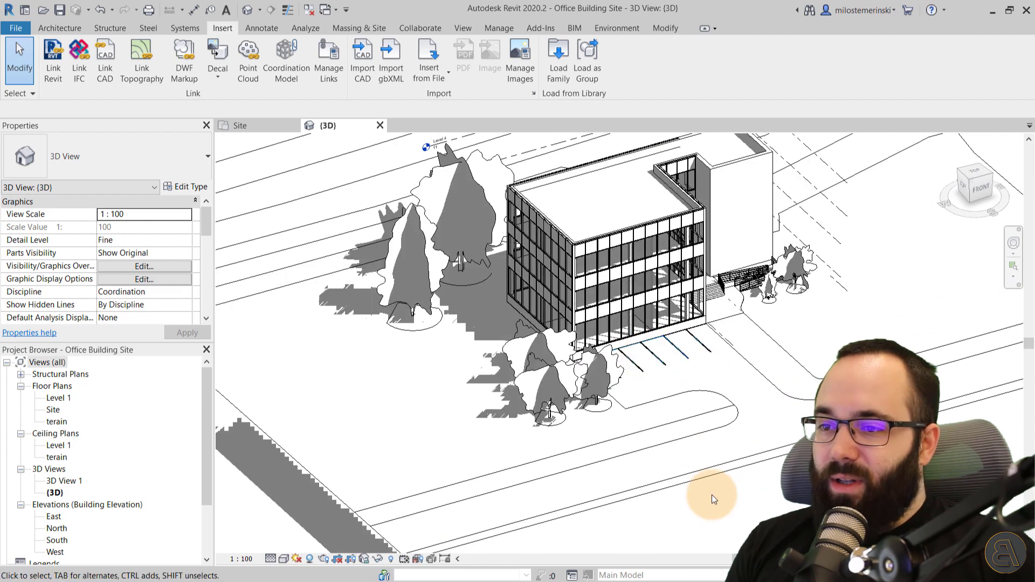
pyautogui.click(262, 123)
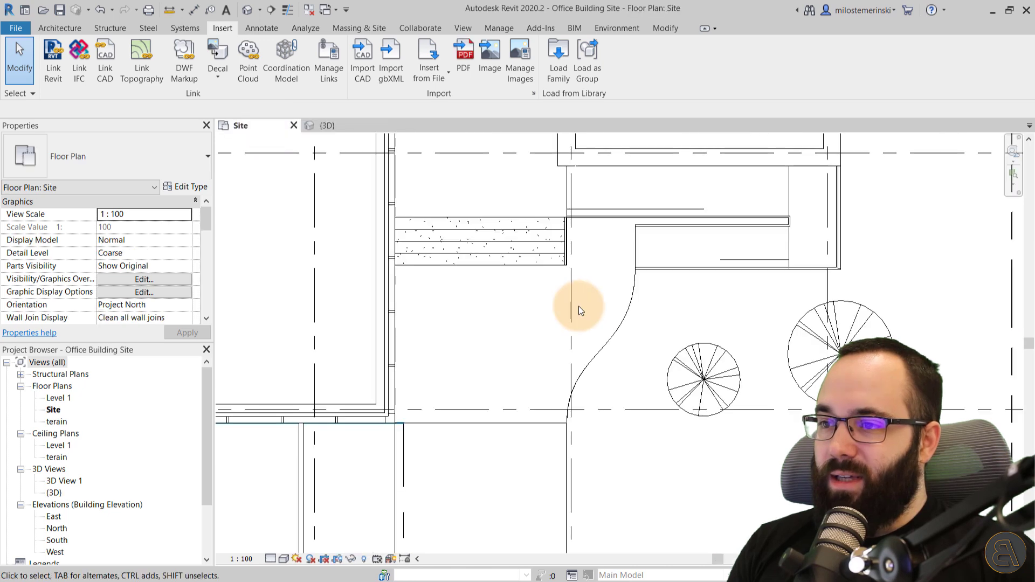
pyautogui.scroll(-5, 561, 324)
pyautogui.scroll(6, 453, 310)
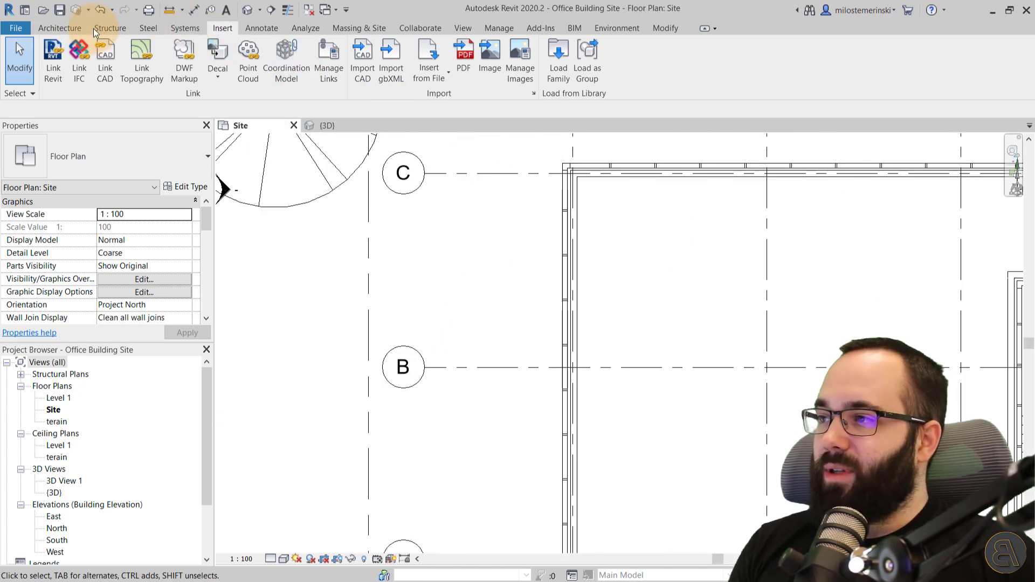
# Sketch a rectangular building pad at 0 height offset against the wall near grid B
pyautogui.click(347, 28)
pyautogui.click(453, 77)
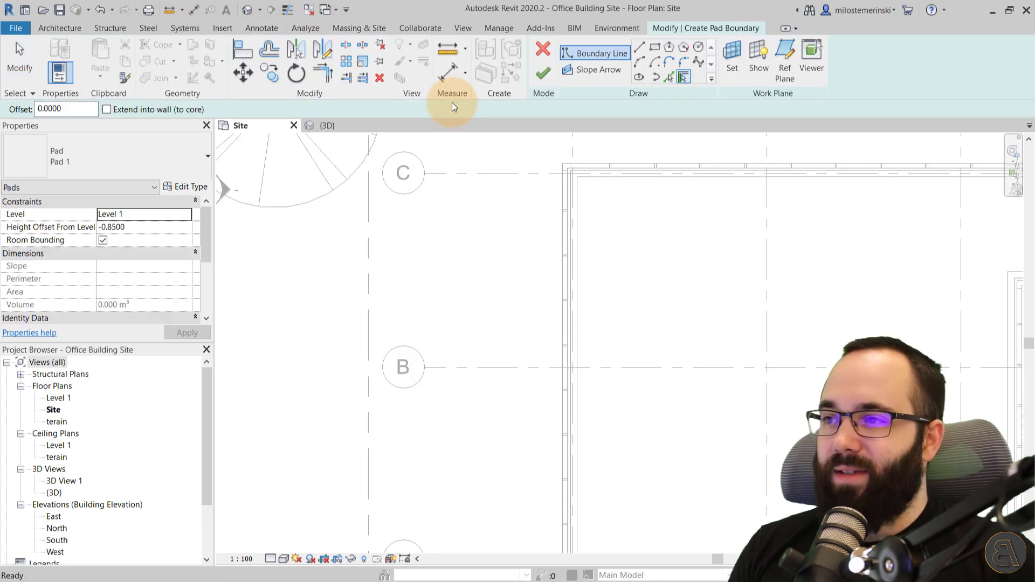
pyautogui.click(166, 227)
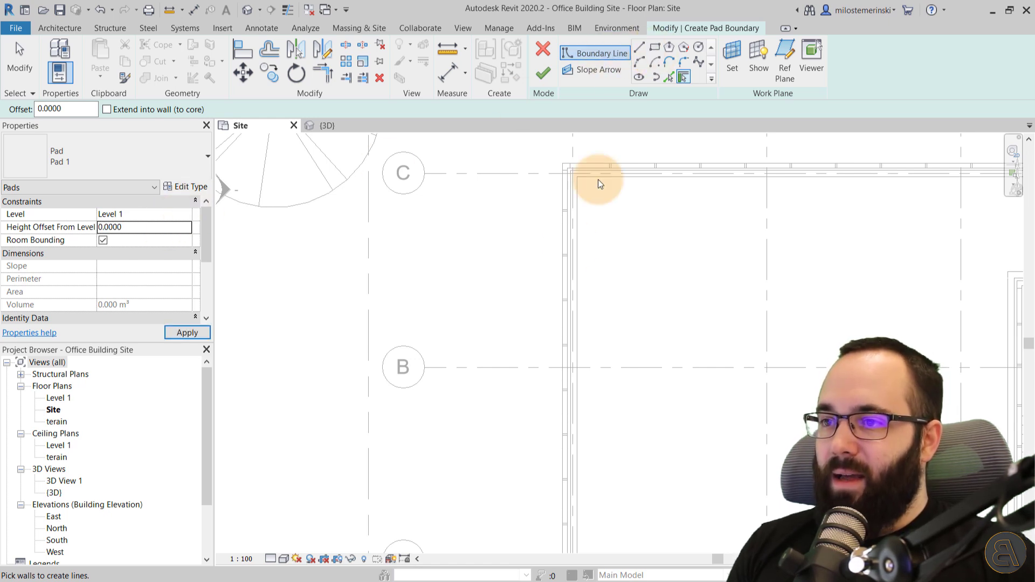
pyautogui.scroll(3, 550, 319)
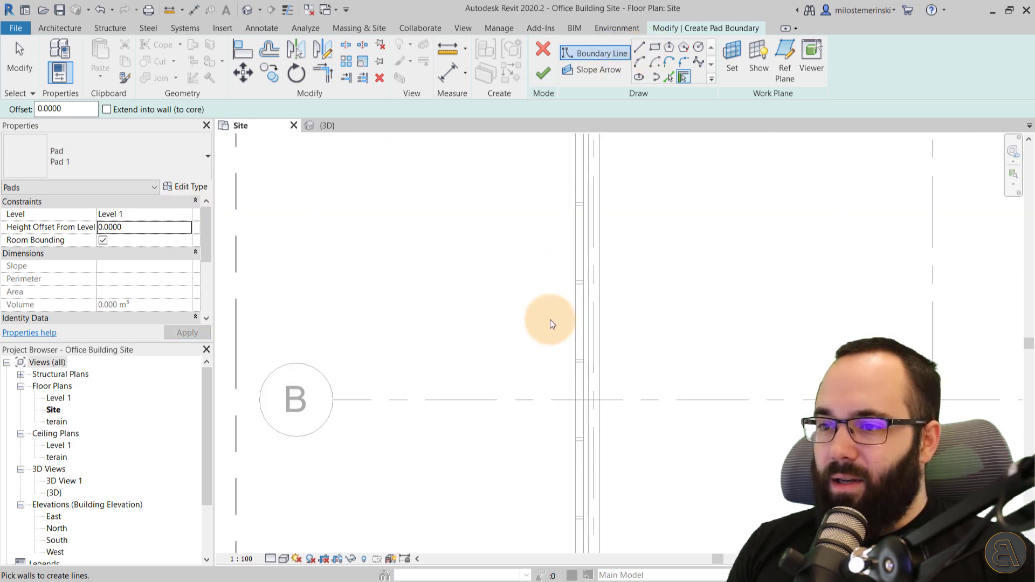
pyautogui.click(659, 48)
pyautogui.click(574, 270)
pyautogui.scroll(-2, 555, 463)
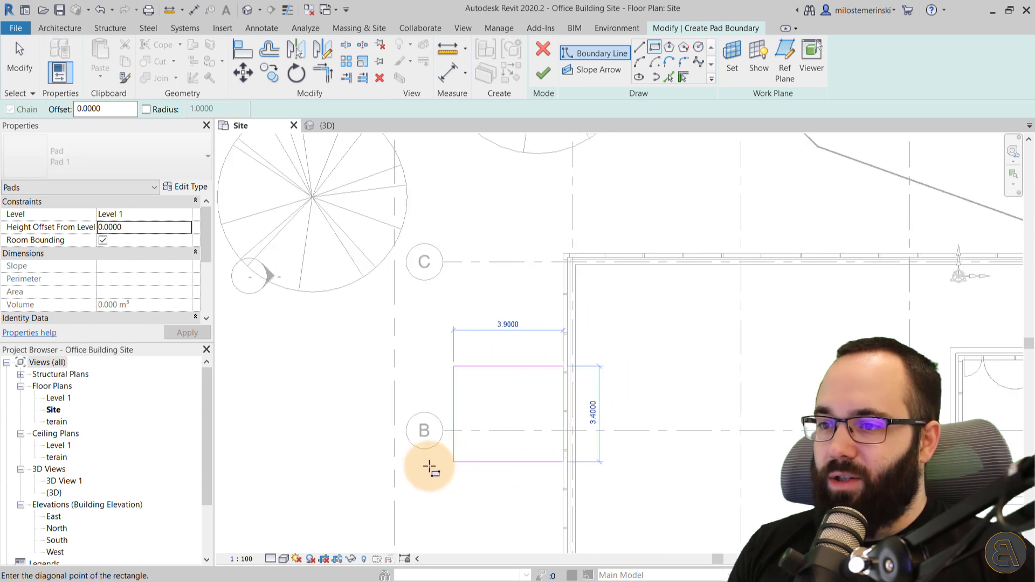
pyautogui.moveTo(358, 502); pyautogui.dragTo(446, 314, button='middle')
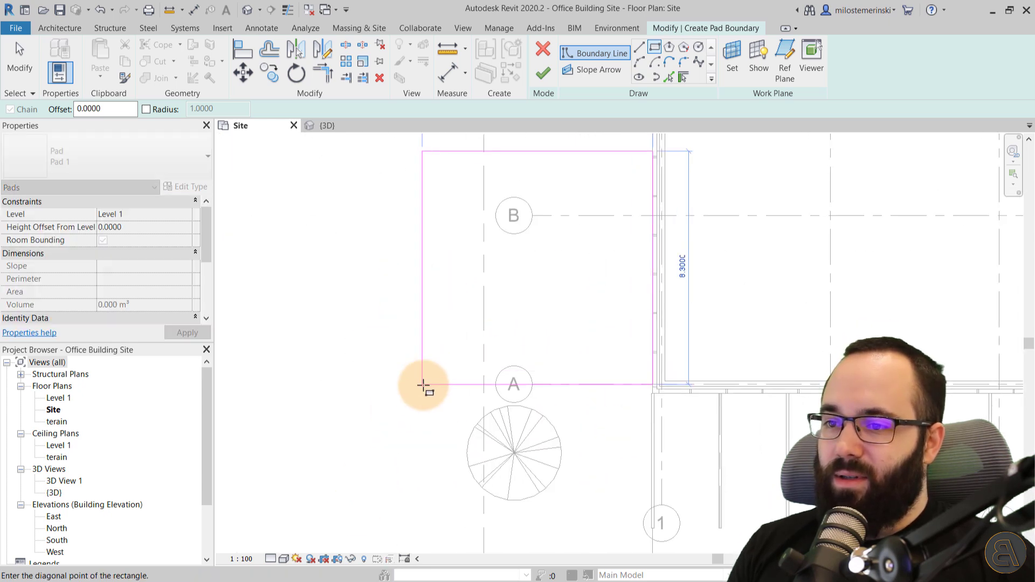
pyautogui.click(483, 282)
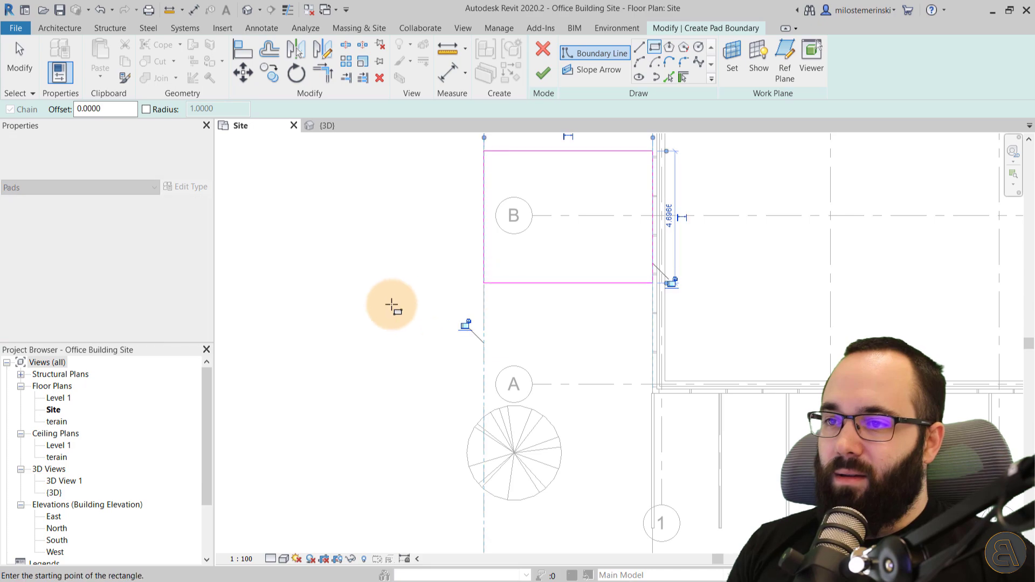
pyautogui.scroll(-1, 393, 303)
pyautogui.moveTo(483, 276); pyautogui.dragTo(512, 304, button='middle')
# Finish the pad boundary and view the new 28.179 m² pad in 3D
pyautogui.click(543, 72)
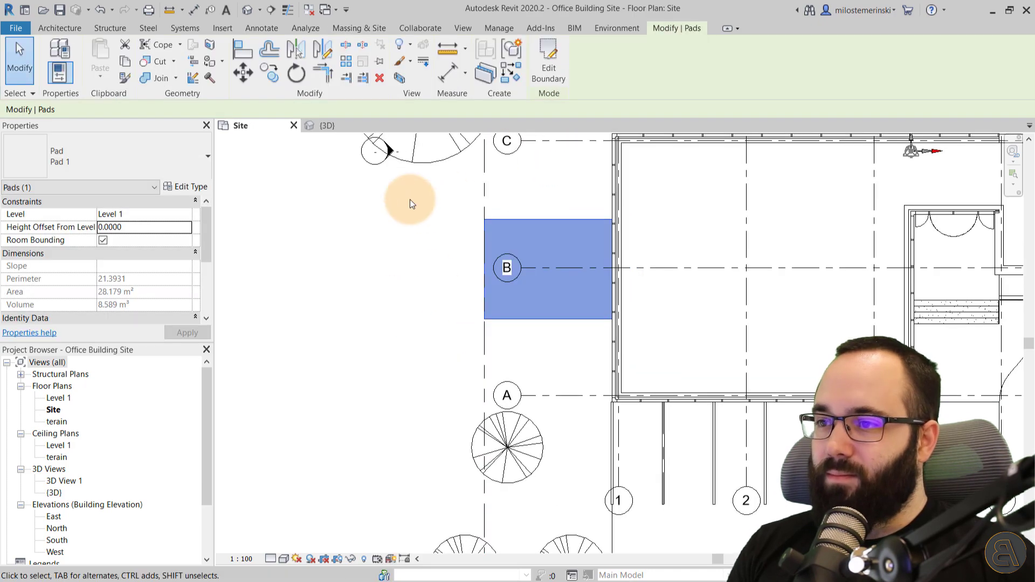
pyautogui.click(334, 126)
pyautogui.moveTo(455, 398)
pyautogui.keyDown('shift'); pyautogui.mouseDown(button='middle')
pyautogui.moveTo(578, 394)
pyautogui.moveTo(622, 403)
pyautogui.moveTo(489, 335)
pyautogui.moveTo(439, 359)
pyautogui.mouseUp(button='middle'); pyautogui.keyUp('shift')
pyautogui.scroll(2, 489, 336)
pyautogui.scroll(1, 463, 367)
pyautogui.press('Escape')
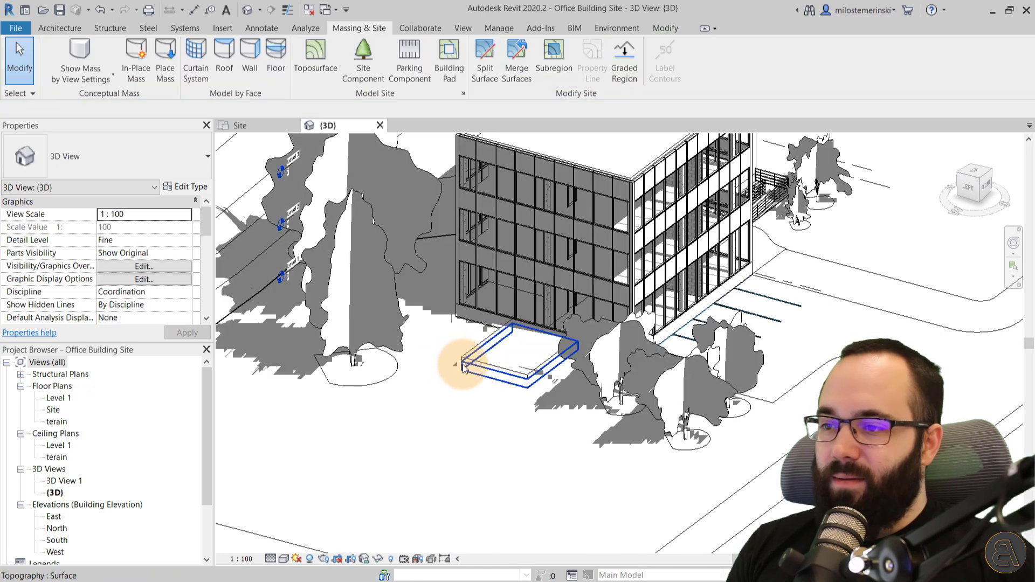
pyautogui.scroll(-3, 480, 376)
pyautogui.scroll(3, 464, 389)
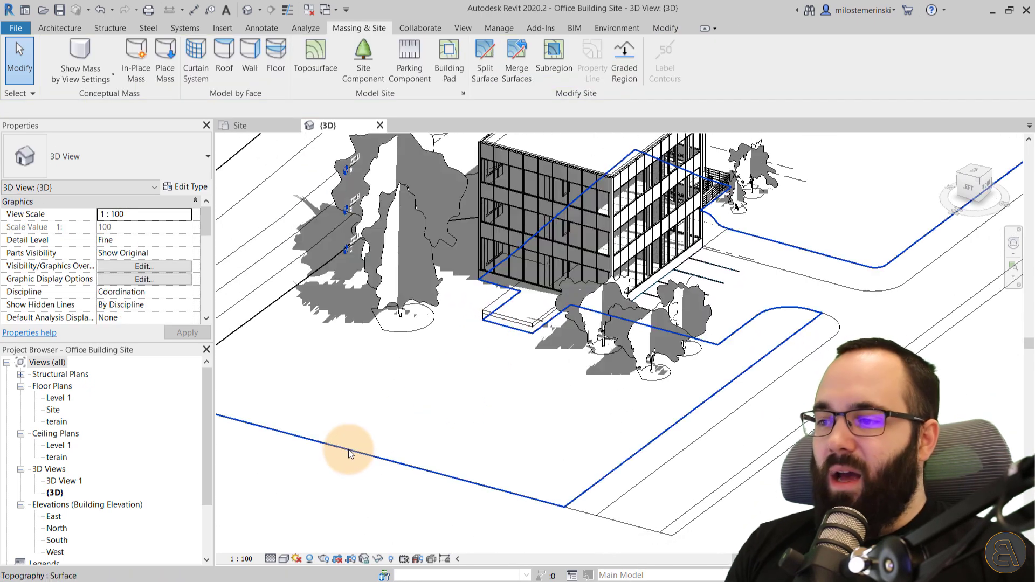
# Start editing the toposurface in Place Point mode
pyautogui.click(451, 403)
pyautogui.scroll(1, 474, 334)
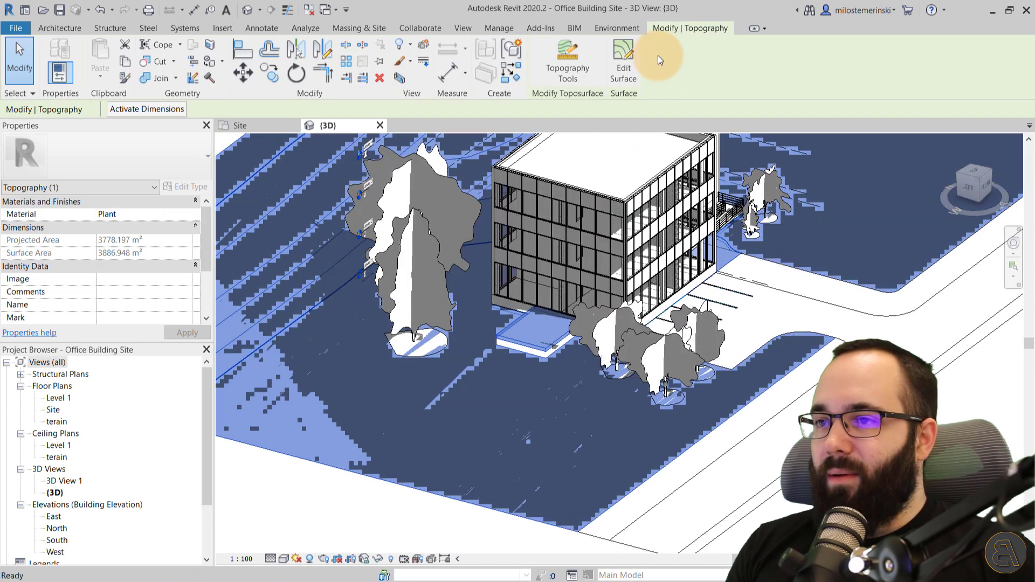
pyautogui.click(614, 76)
pyautogui.scroll(2, 497, 319)
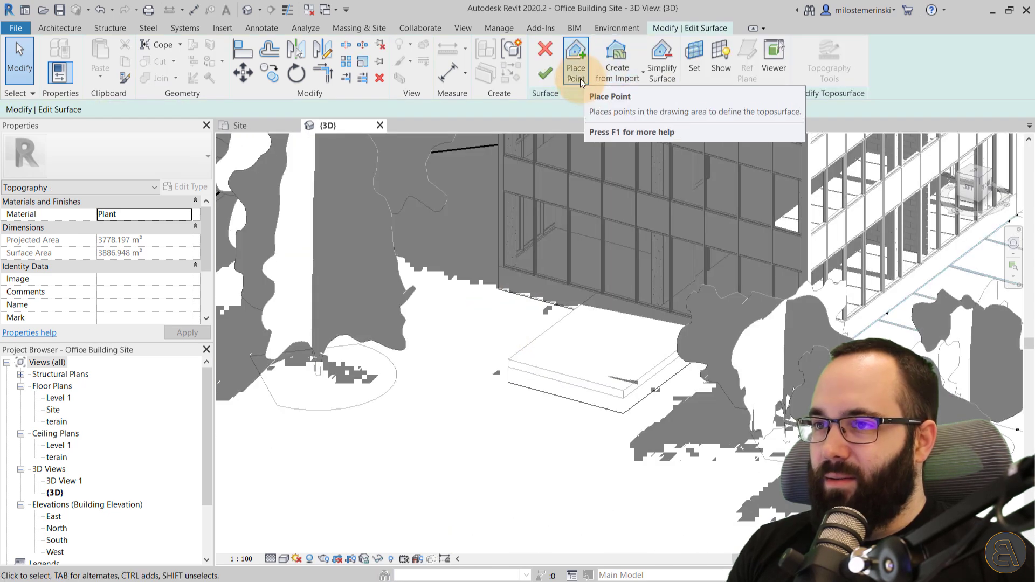
pyautogui.click(576, 70)
pyautogui.scroll(2, 475, 288)
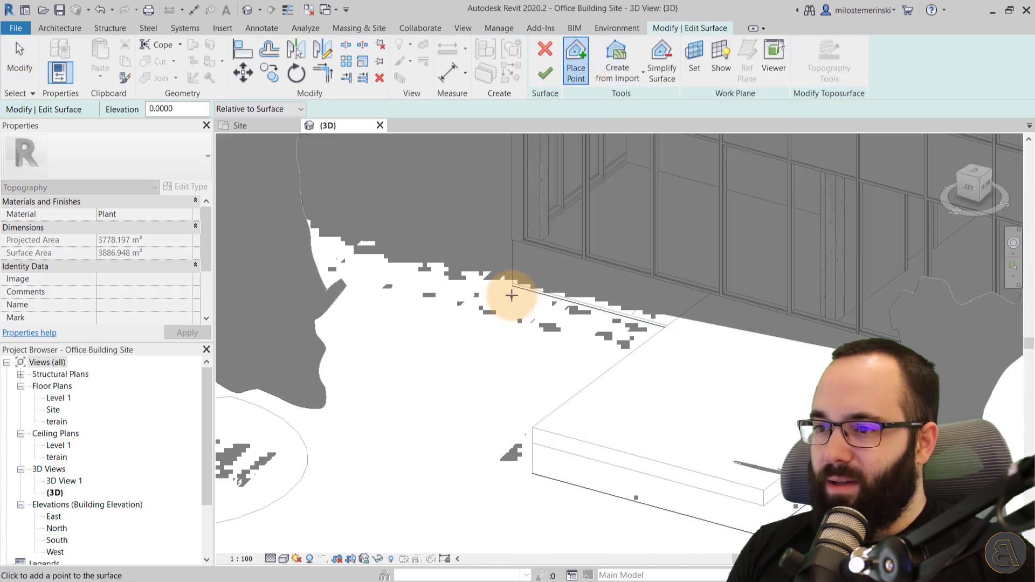
# Add terrain points beside the pad, near its corners and along its near edge
pyautogui.click(435, 365)
pyautogui.click(371, 427)
pyautogui.click(394, 520)
pyautogui.moveTo(400, 485); pyautogui.dragTo(414, 351, button='middle')
pyautogui.scroll(-1, 414, 351)
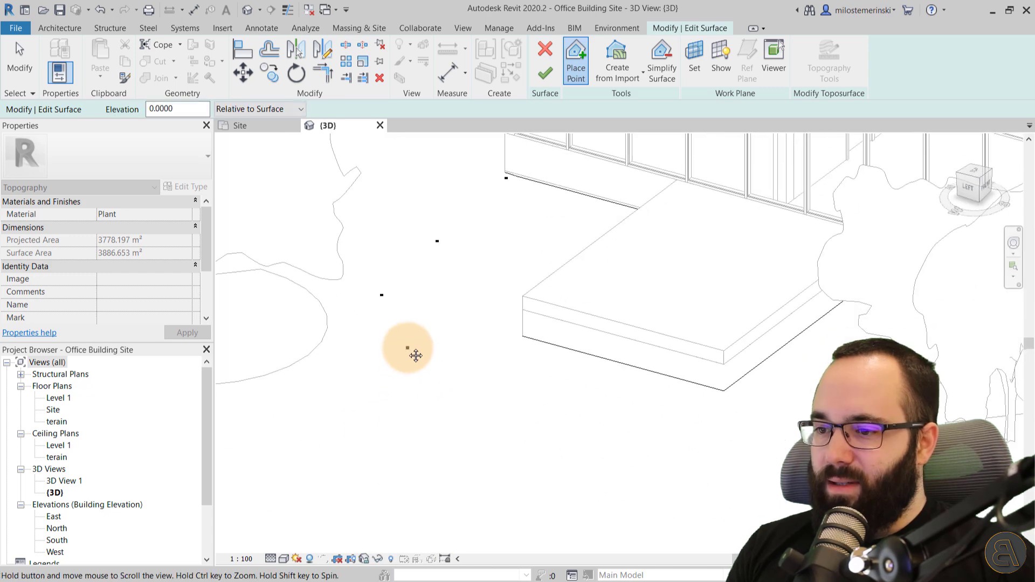
pyautogui.click(560, 476)
pyautogui.click(781, 501)
pyautogui.keyDown('shift'); pyautogui.moveTo(781, 501); pyautogui.dragTo(915, 310, button='middle'); pyautogui.keyUp('shift')
pyautogui.click(840, 268)
pyautogui.click(821, 244)
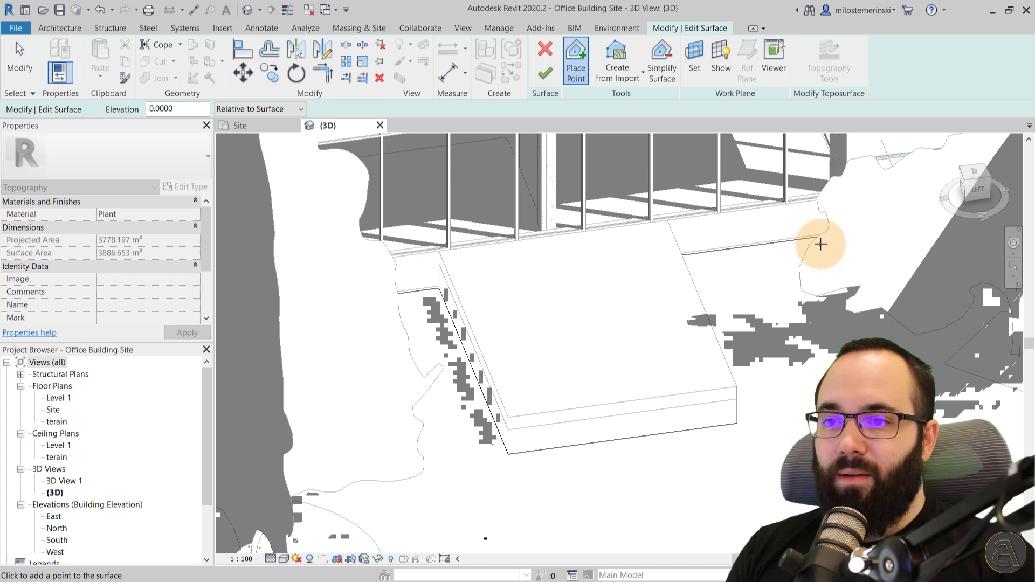
# Add terrain points at the pad's far corners and along its left edge
pyautogui.keyDown('shift'); pyautogui.moveTo(776, 397); pyautogui.dragTo(712, 471, button='middle'); pyautogui.keyUp('shift')
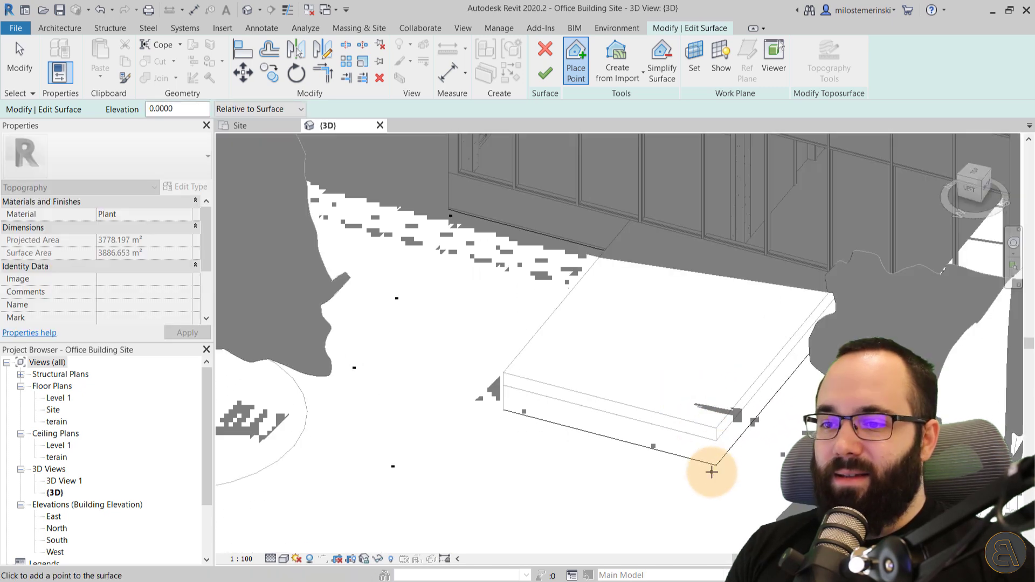
pyautogui.click(717, 467)
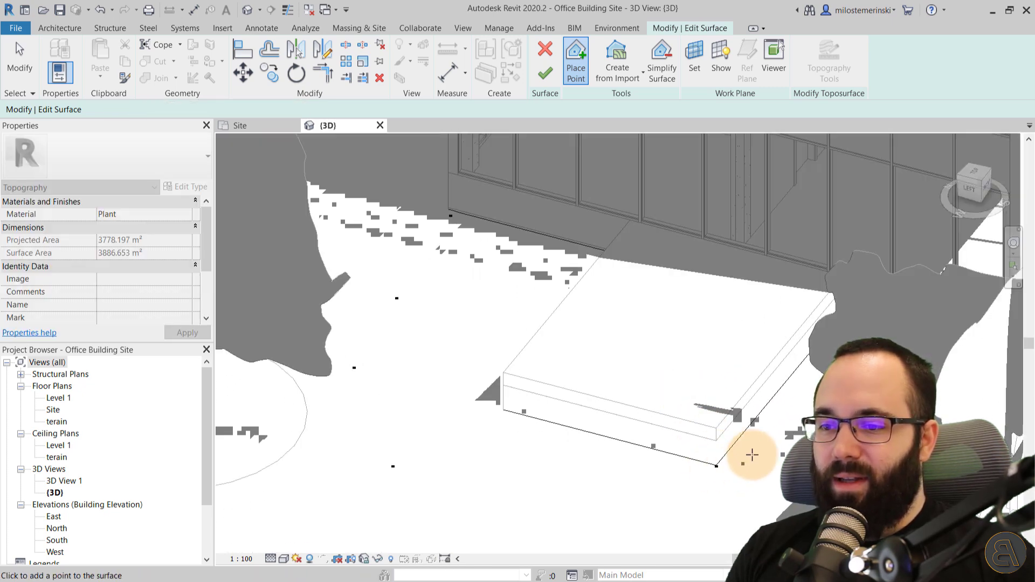
pyautogui.keyDown('shift'); pyautogui.moveTo(813, 386); pyautogui.dragTo(772, 344, button='middle'); pyautogui.keyUp('shift')
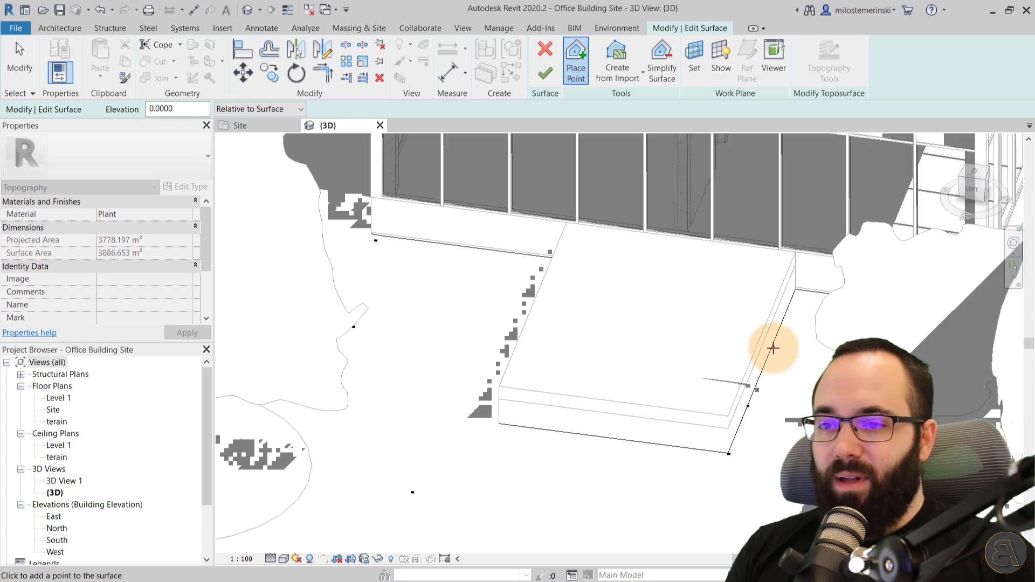
pyautogui.click(798, 295)
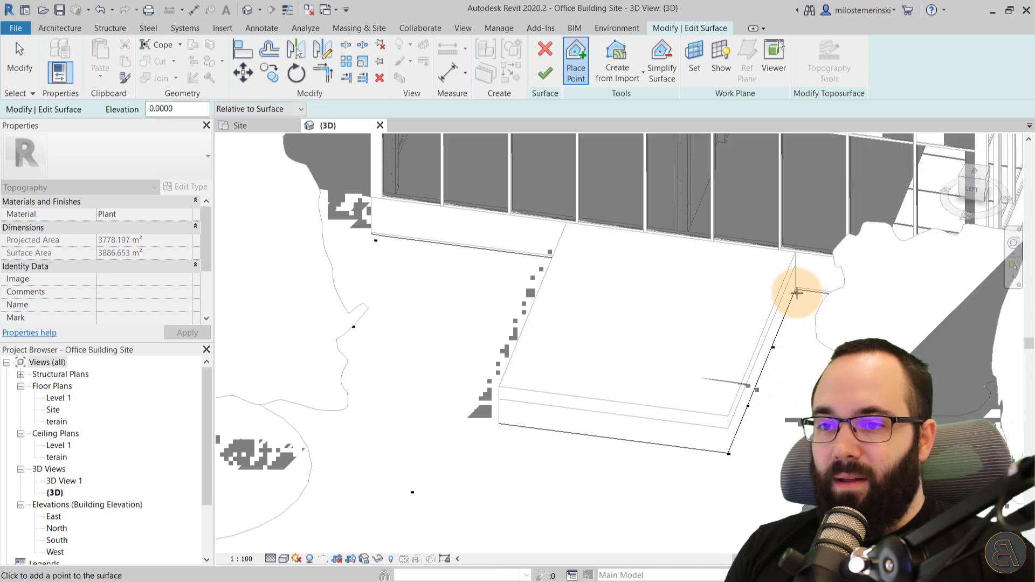
pyautogui.keyDown('shift'); pyautogui.moveTo(527, 444); pyautogui.dragTo(443, 284, button='middle'); pyautogui.keyUp('shift')
pyautogui.click(445, 290)
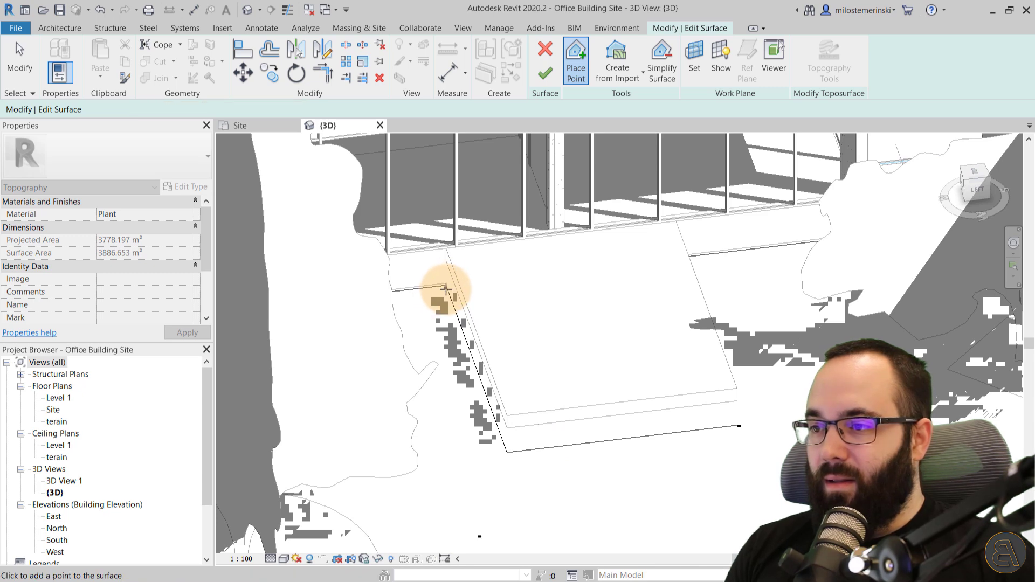
pyautogui.click(470, 357)
pyautogui.click(491, 448)
pyautogui.click(498, 442)
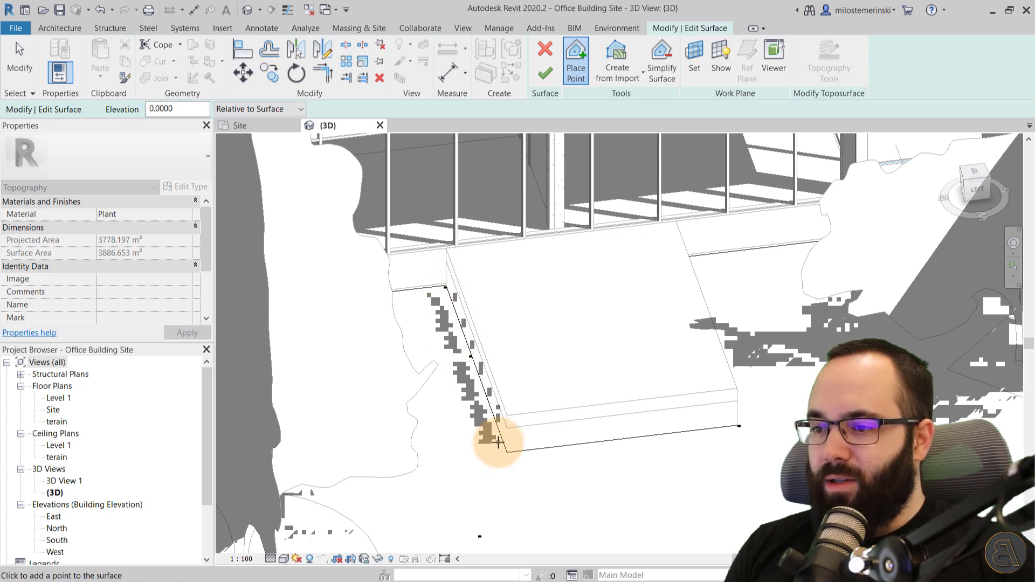
pyautogui.click(514, 456)
# Set the terrain points around the pad to elevation 0
pyautogui.press('Escape')
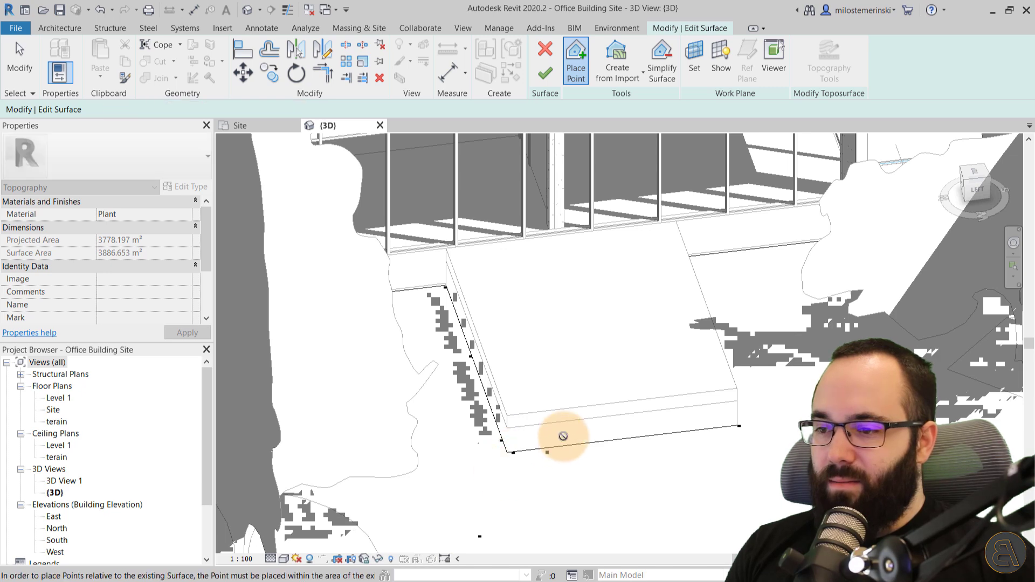
pyautogui.moveTo(412, 224); pyautogui.dragTo(779, 486)
pyautogui.moveTo(157, 109); pyautogui.dragTo(133, 110)
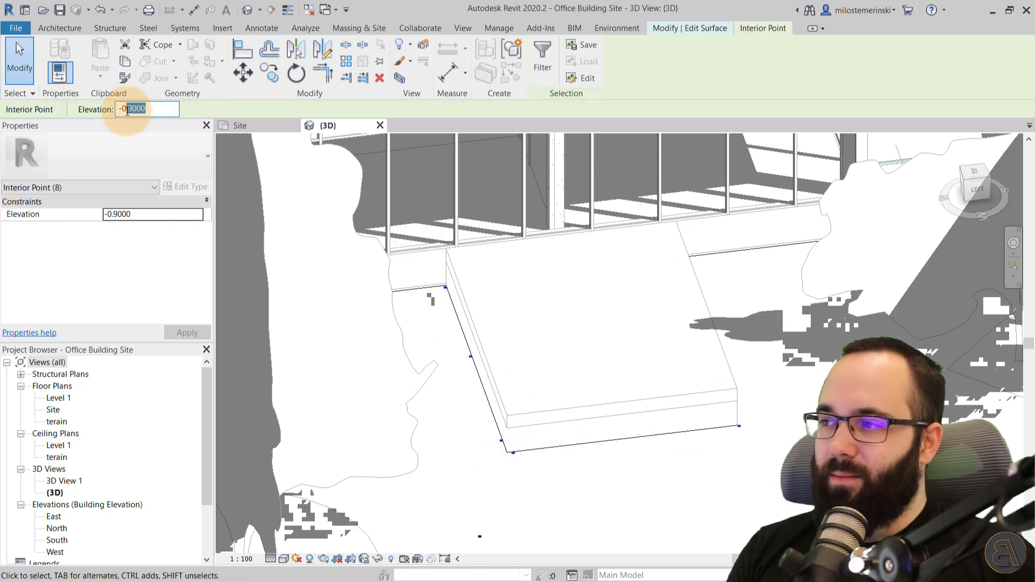
pyautogui.write('00')
pyautogui.press('Return')
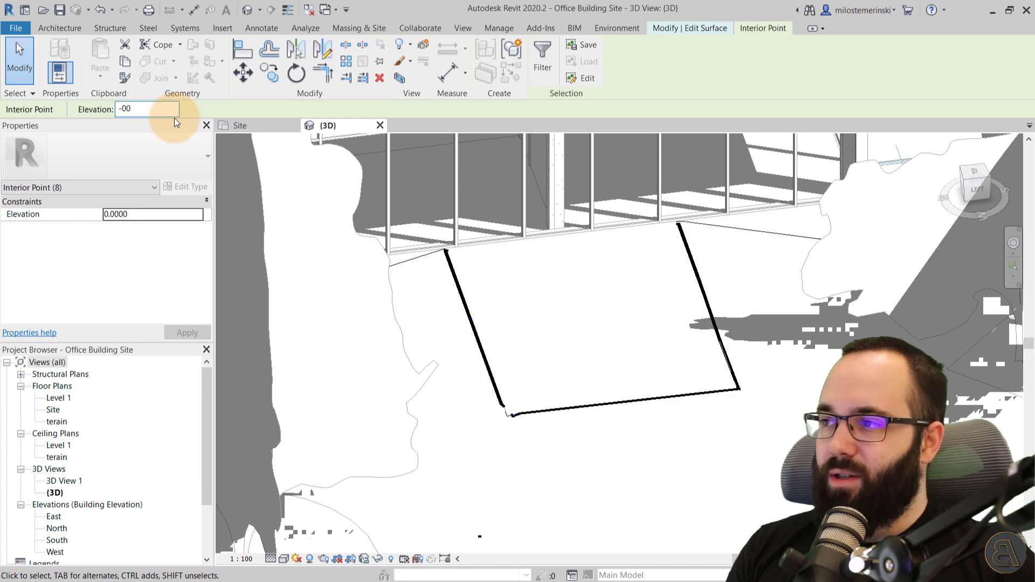
pyautogui.moveTo(565, 351)
pyautogui.keyDown('shift'); pyautogui.mouseDown(button='middle')
pyautogui.moveTo(569, 393)
pyautogui.moveTo(488, 372)
pyautogui.moveTo(523, 397)
pyautogui.moveTo(493, 356)
pyautogui.moveTo(483, 284)
pyautogui.moveTo(450, 280)
pyautogui.moveTo(527, 250)
pyautogui.moveTo(468, 264)
pyautogui.mouseUp(button='middle'); pyautogui.keyUp('shift')
pyautogui.press('Escape')
# Lower the eight points around the pad to -0.1 and finish the surface
pyautogui.moveTo(464, 256); pyautogui.dragTo(660, 381)
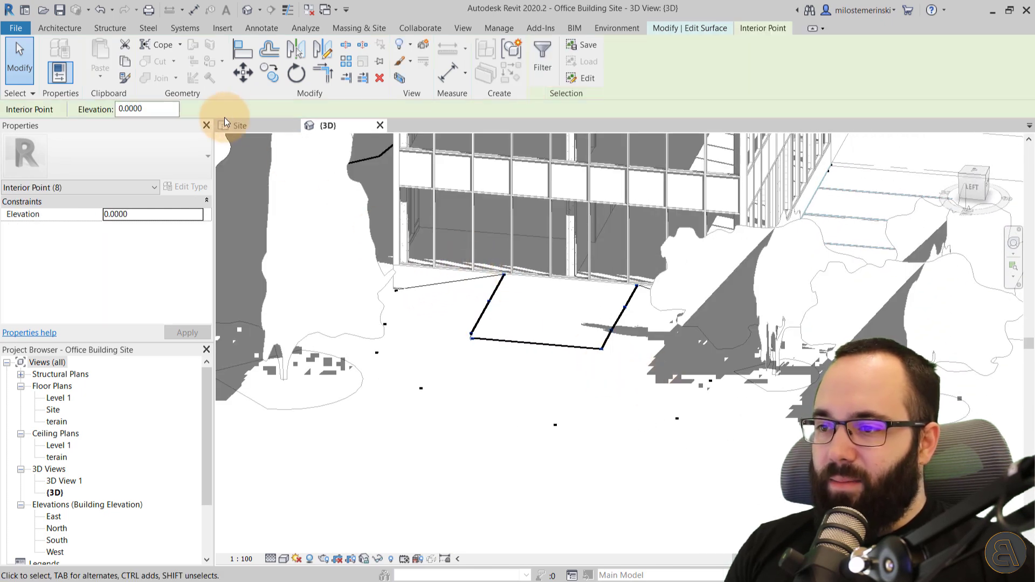
pyautogui.doubleClick(141, 109)
pyautogui.write('-.1')
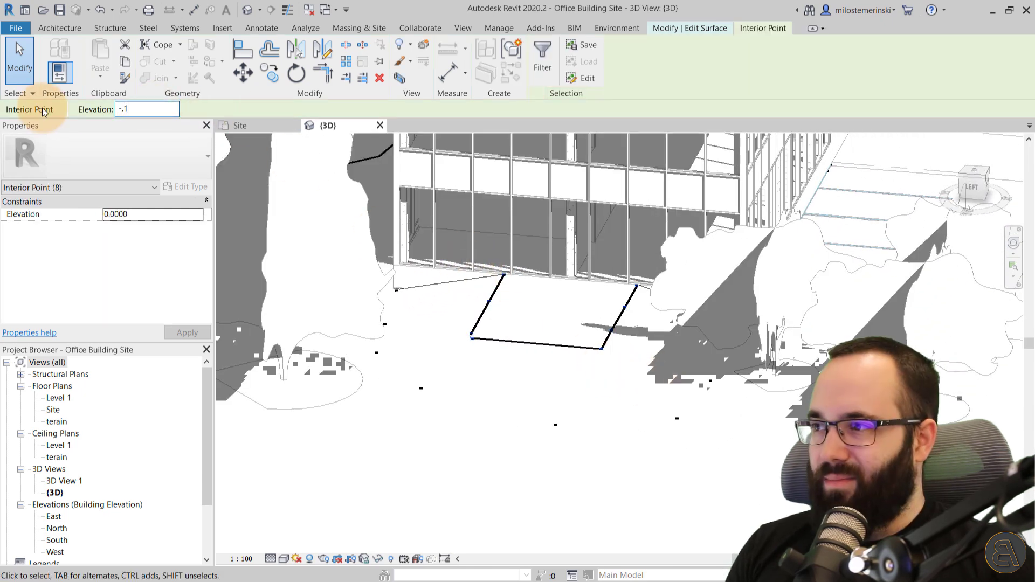
pyautogui.press('Return')
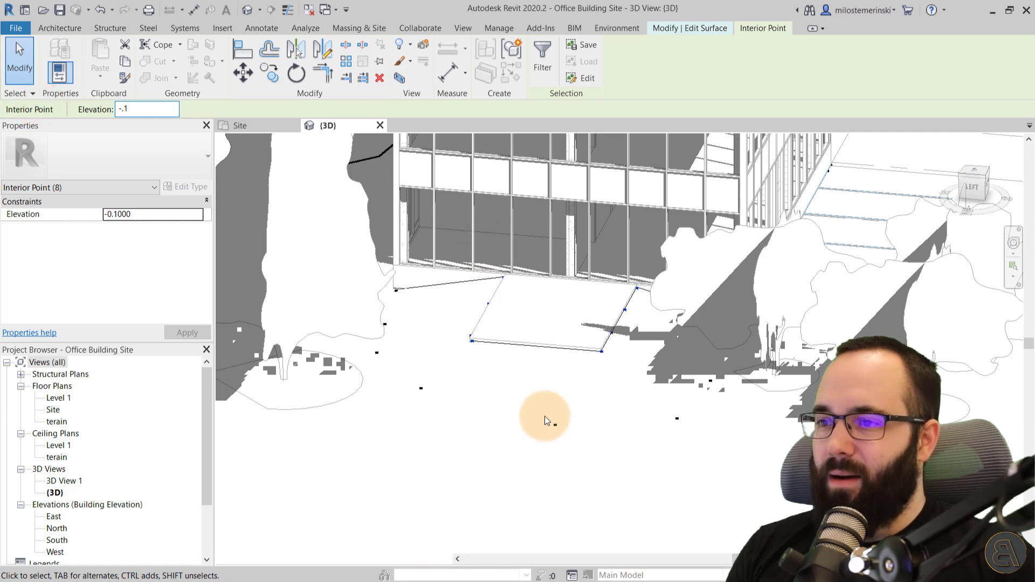
pyautogui.click(531, 413)
pyautogui.click(546, 75)
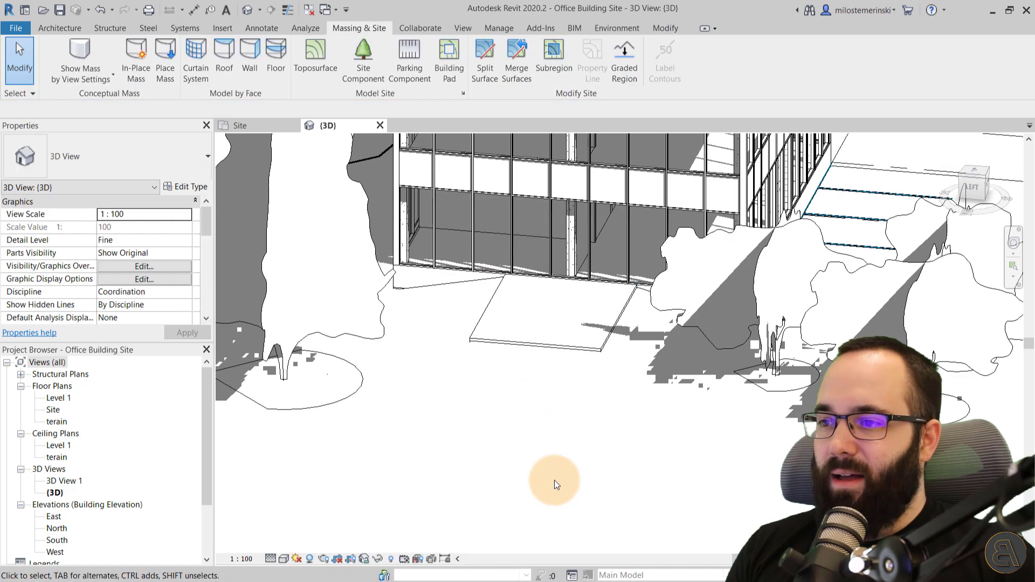
# Save the site project and close its Site and 3D views
pyautogui.keyDown('shift'); pyautogui.moveTo(545, 480); pyautogui.dragTo(491, 339, button='middle'); pyautogui.keyUp('shift')
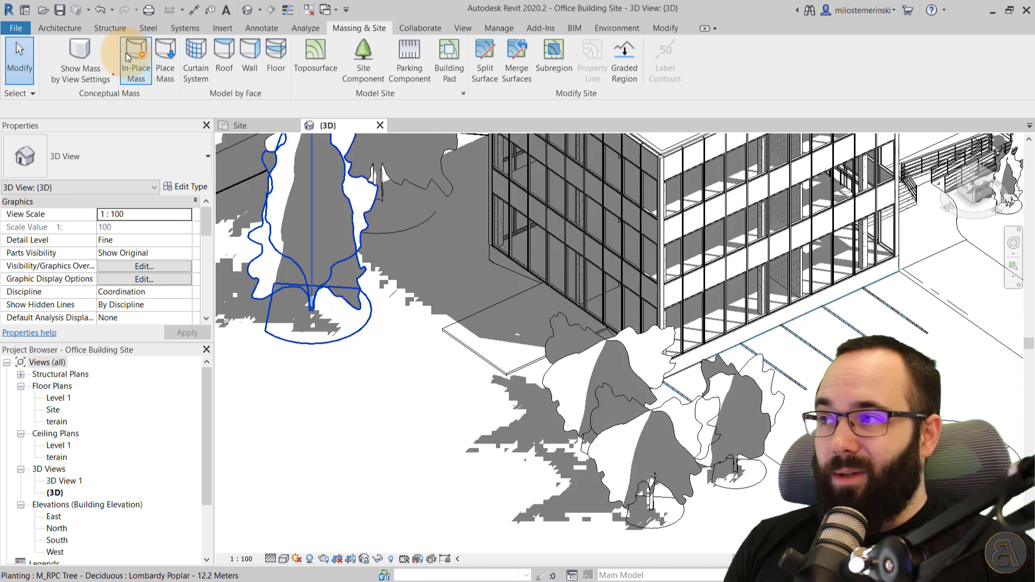
pyautogui.click(59, 10)
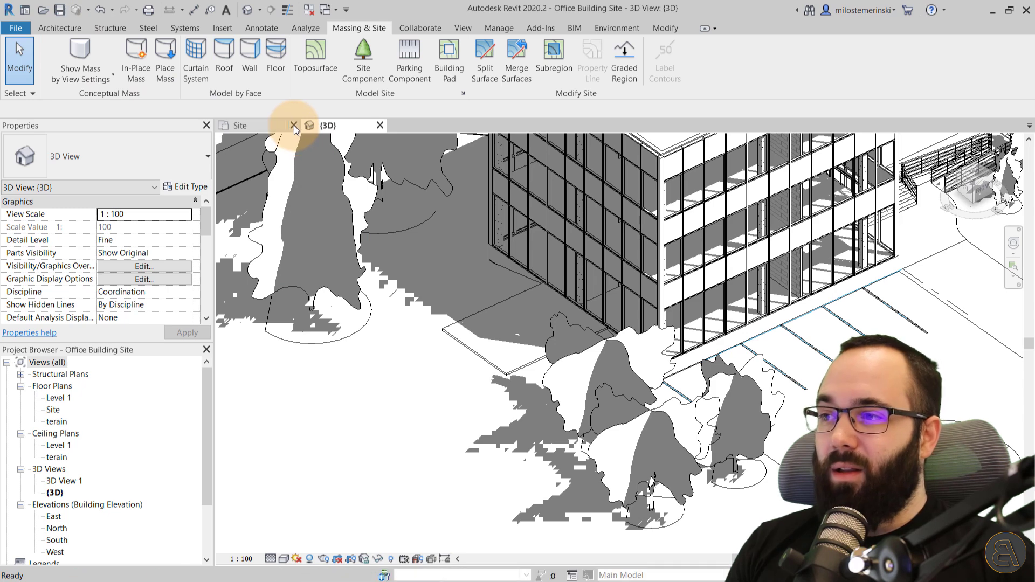
pyautogui.click(294, 125)
pyautogui.click(293, 125)
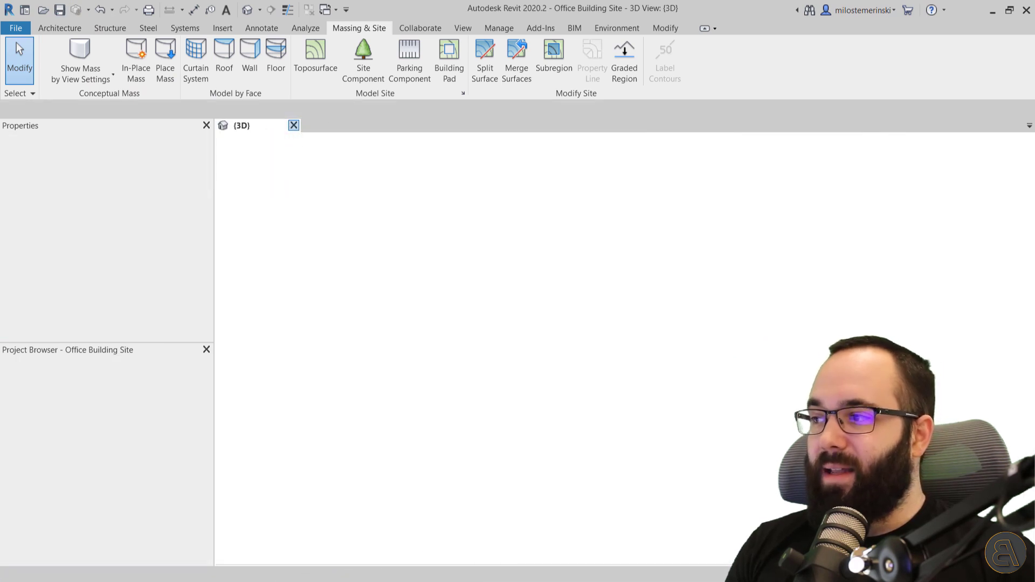
# Switch to the Office Building 3D view showing the linked site and lowered ground
pyautogui.hotkey('ctrl', 'd')
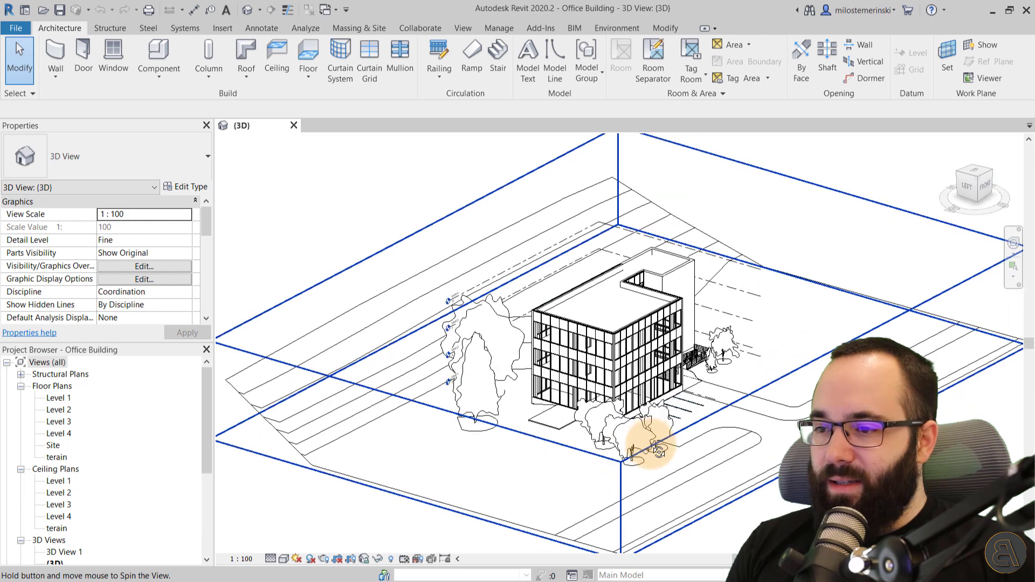
pyautogui.keyDown('shift'); pyautogui.moveTo(659, 450); pyautogui.dragTo(579, 425, button='middle'); pyautogui.keyUp('shift')
pyautogui.scroll(3, 520, 409)
pyautogui.scroll(2, 555, 452)
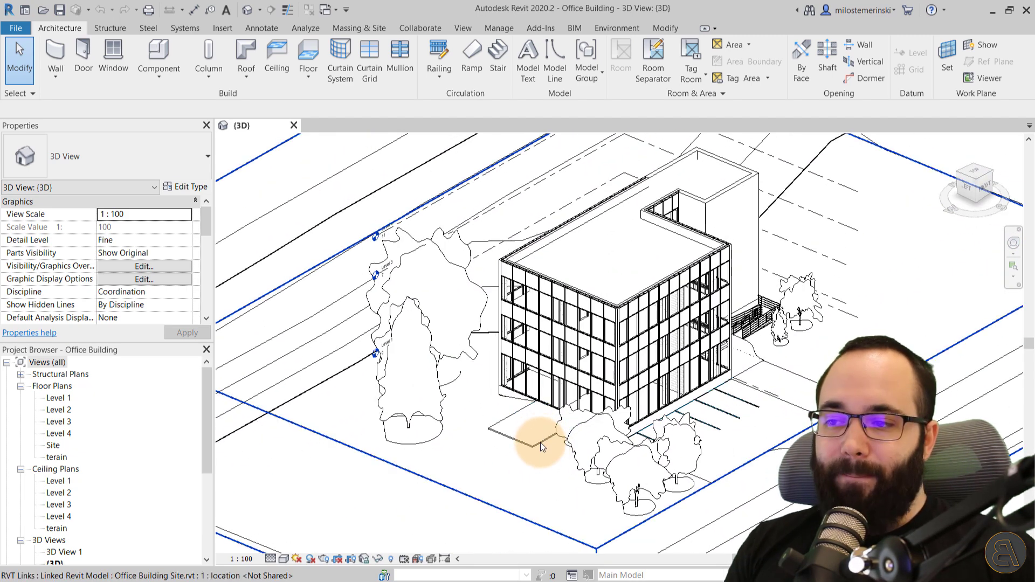
pyautogui.scroll(-3, 526, 455)
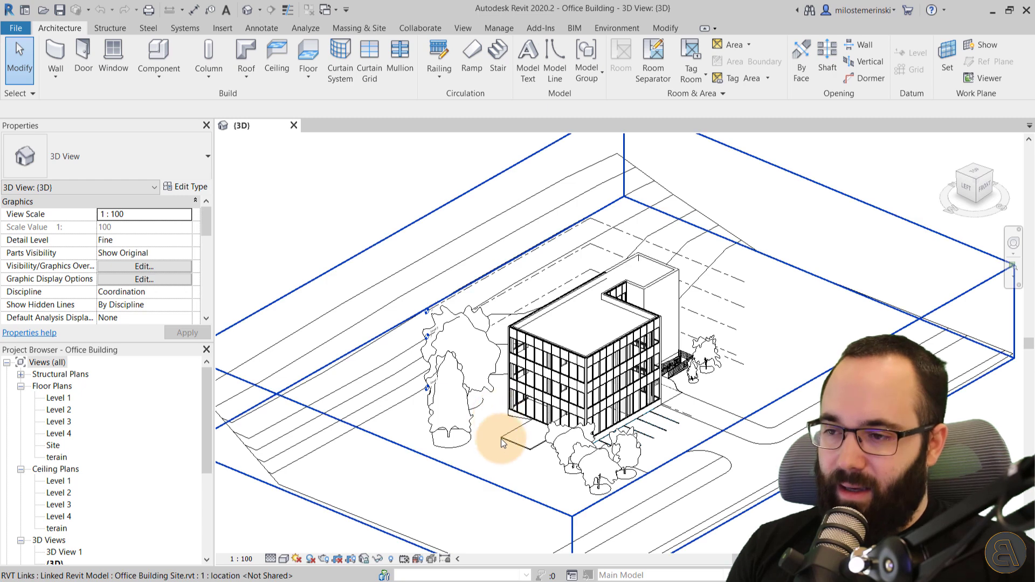
pyautogui.moveTo(502, 442); pyautogui.dragTo(489, 411, button='middle')
pyautogui.scroll(-2, 534, 446)
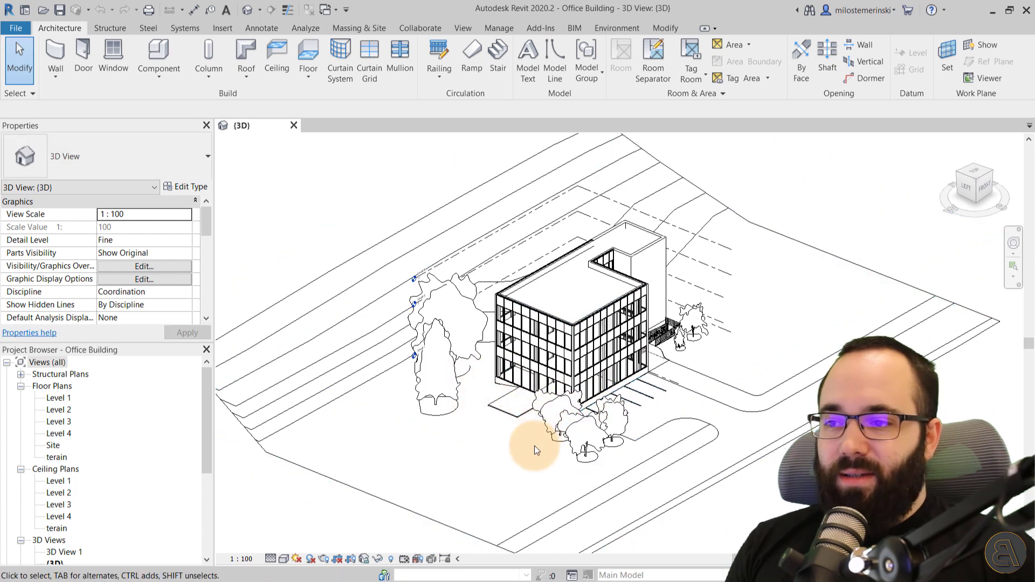
pyautogui.scroll(5, 497, 446)
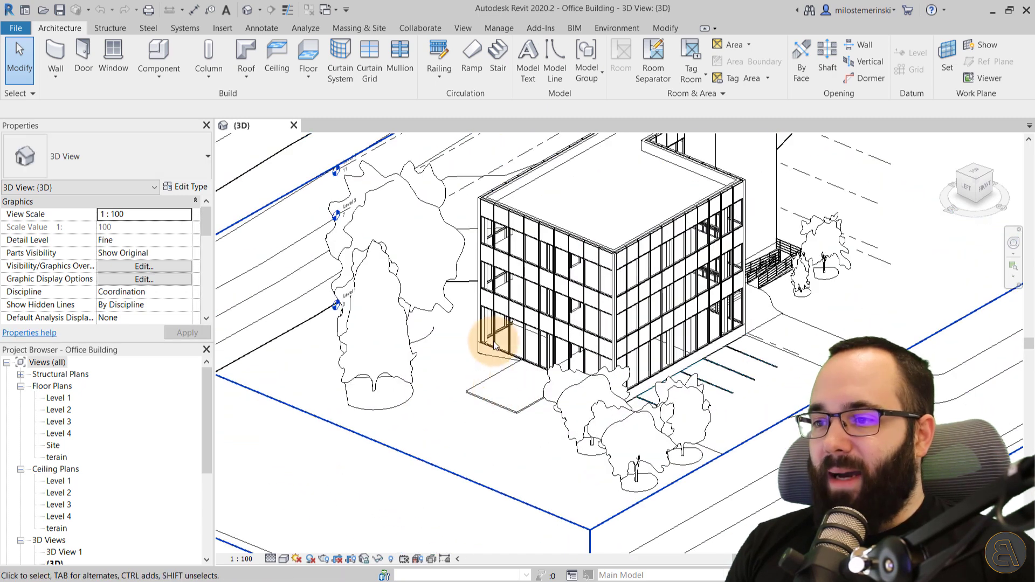
# On Level 1, unpin the curtain panel facing the pad and make it an M_Door-Curtain-Wall-Single-Glass door
pyautogui.doubleClick(58, 397)
pyautogui.scroll(8, 564, 310)
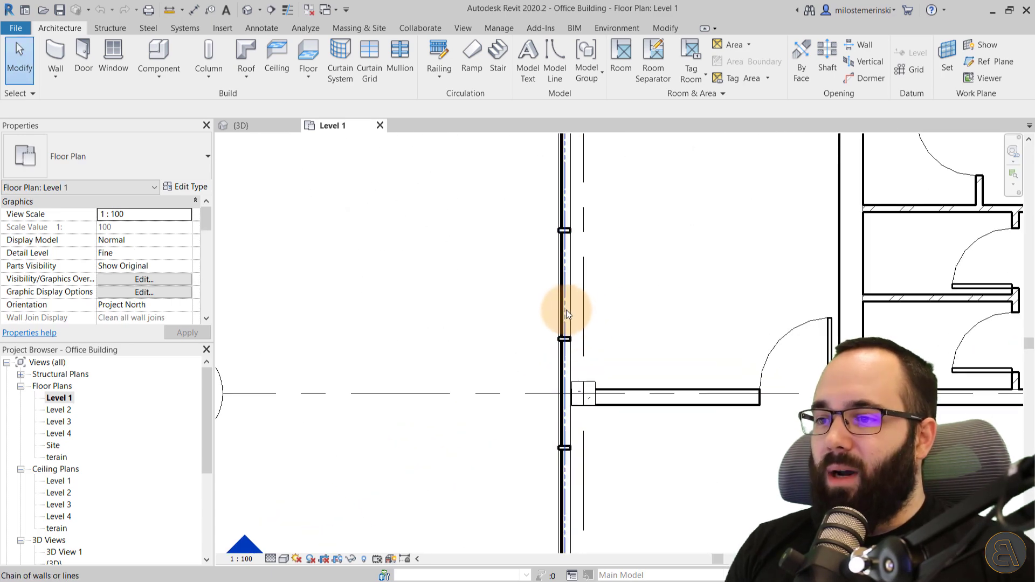
pyautogui.click(565, 310)
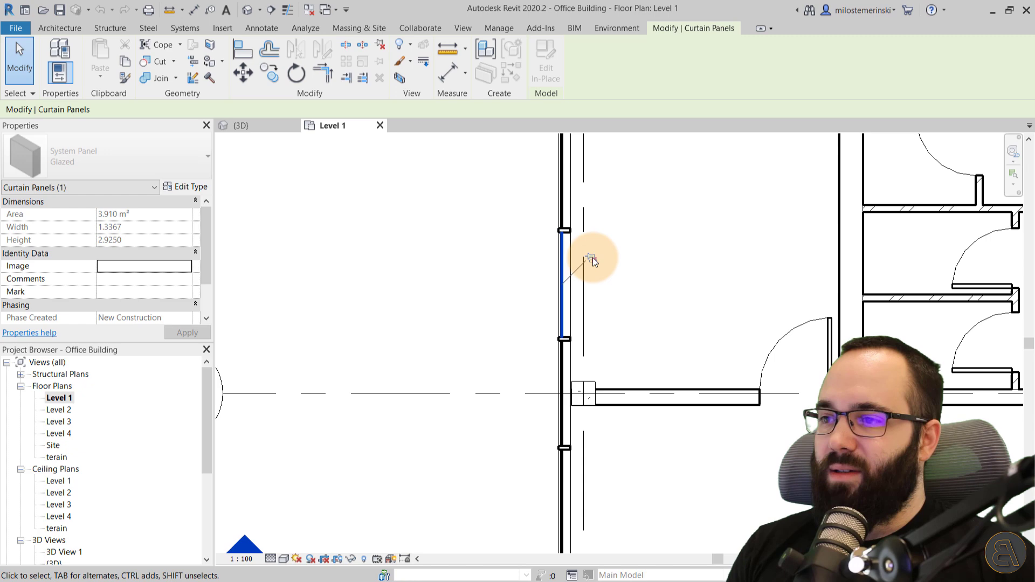
pyautogui.click(592, 257)
pyautogui.click(116, 140)
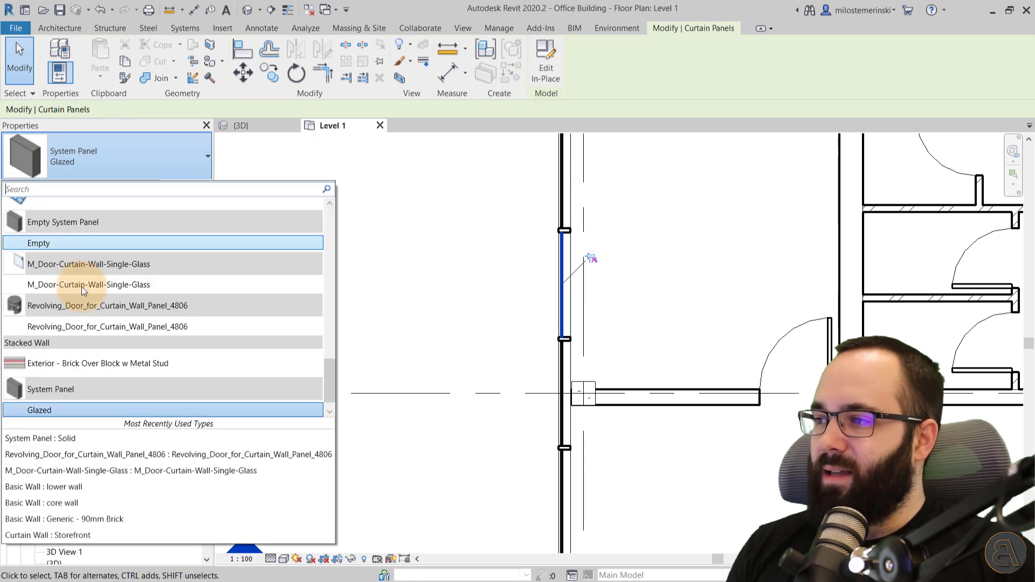
pyautogui.click(661, 297)
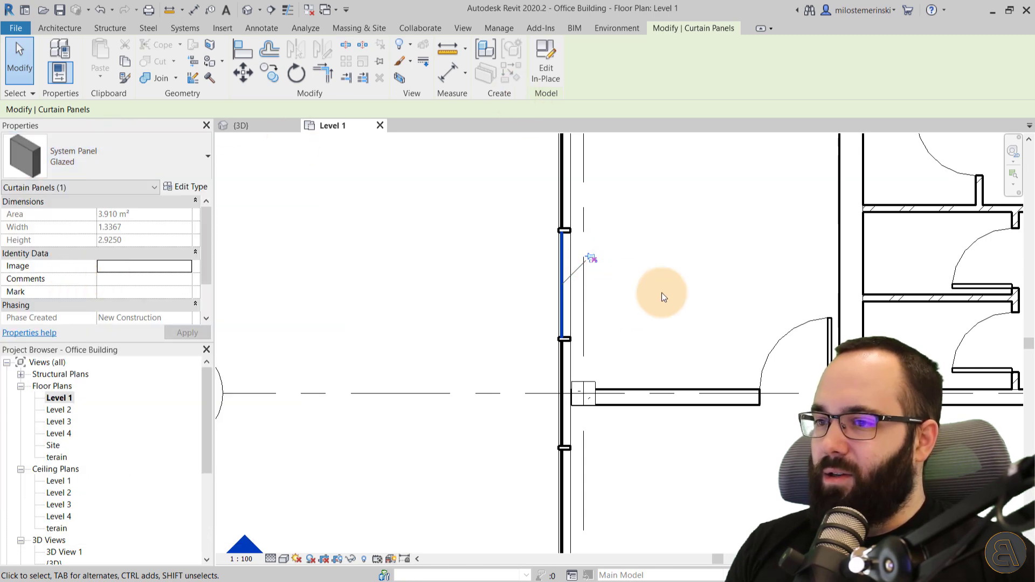
pyautogui.click(392, 219)
# Check the new curtain-wall door and the linked site model in the 3D view
pyautogui.click(264, 125)
pyautogui.scroll(5, 742, 259)
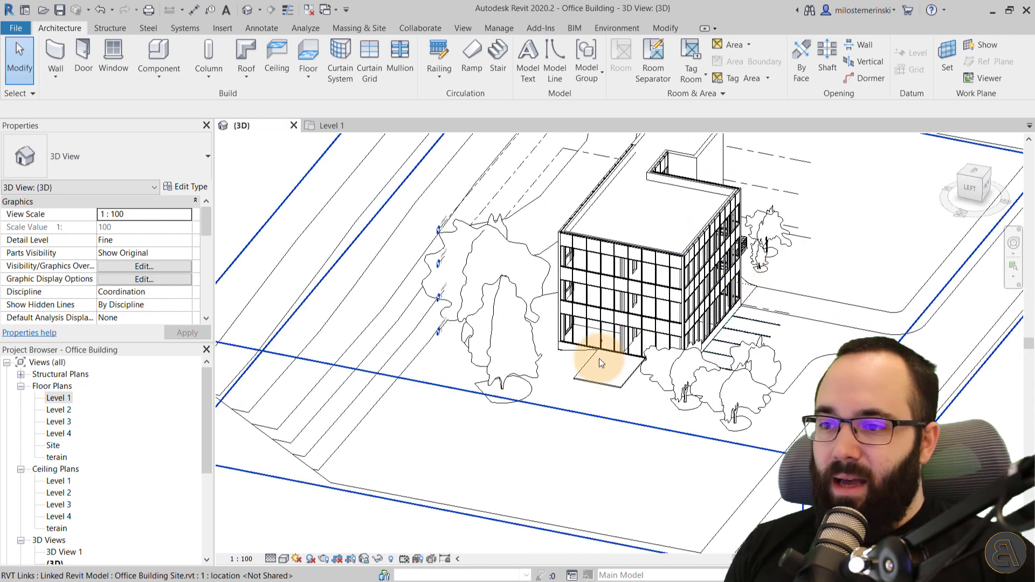
pyautogui.scroll(5, 600, 361)
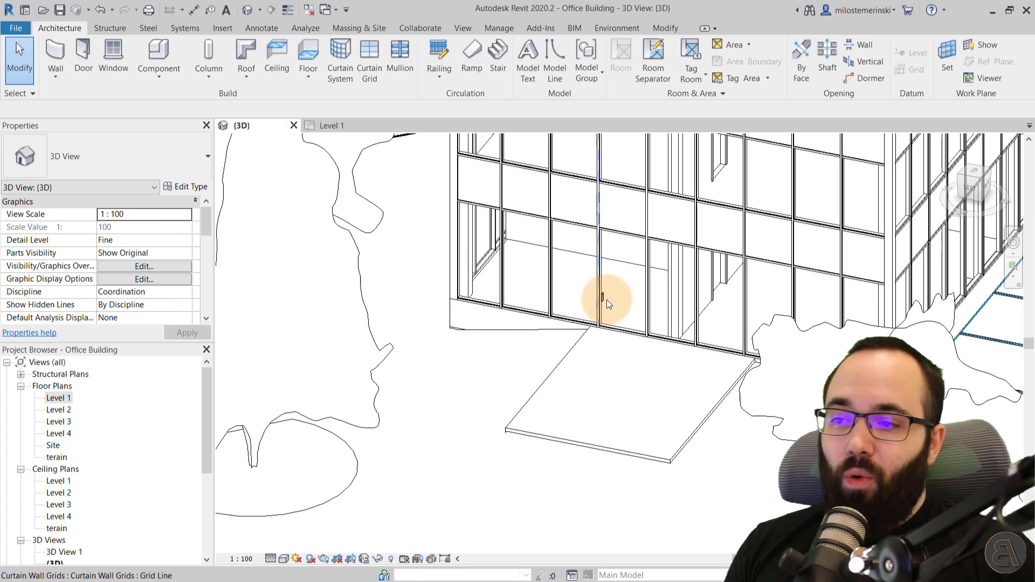
pyautogui.scroll(-3, 607, 299)
pyautogui.keyDown('shift'); pyautogui.moveTo(610, 369); pyautogui.dragTo(656, 407, button='middle'); pyautogui.keyUp('shift')
pyautogui.click(652, 412)
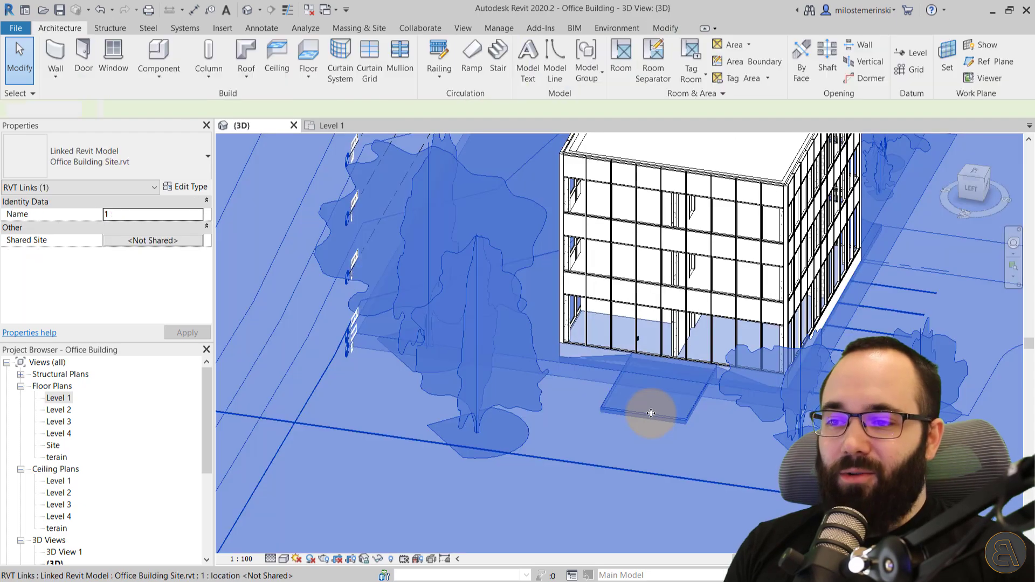
pyautogui.press('Escape')
pyautogui.click(645, 440)
pyautogui.press('Escape')
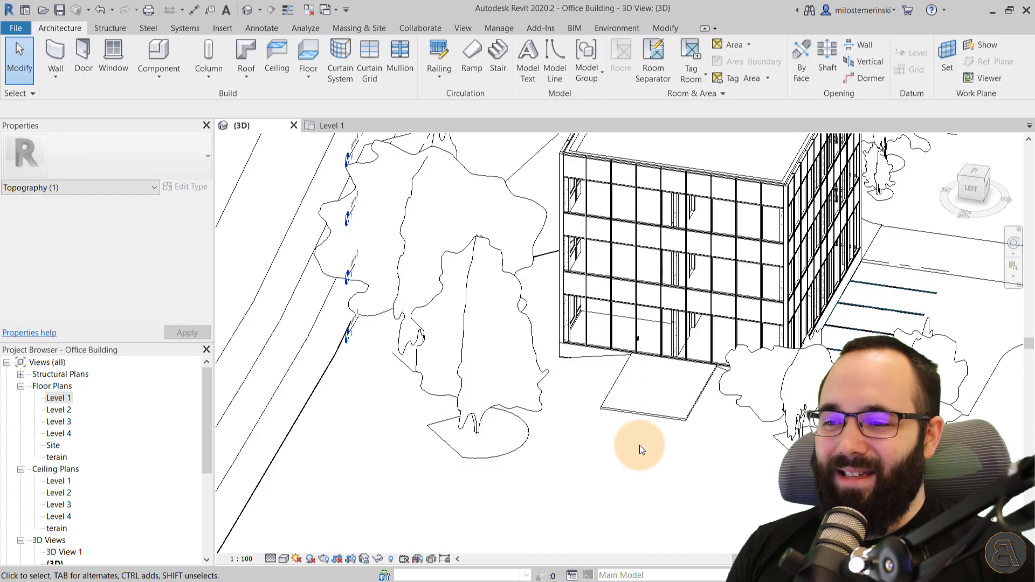
pyautogui.keyDown('shift'); pyautogui.moveTo(639, 445); pyautogui.dragTo(478, 426, button='middle'); pyautogui.keyUp('shift')
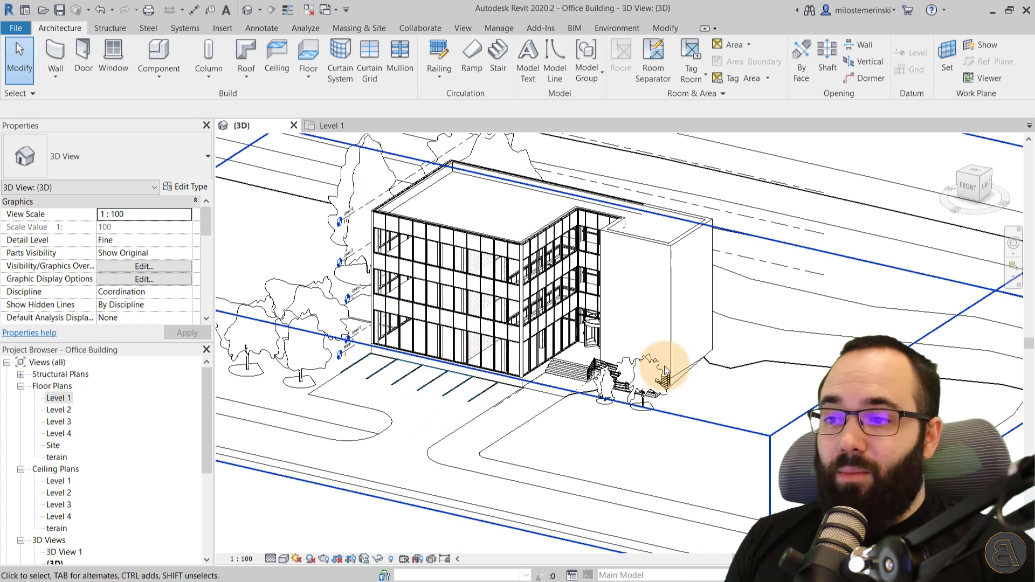
pyautogui.moveTo(445, 420); pyautogui.dragTo(432, 429, button='middle')
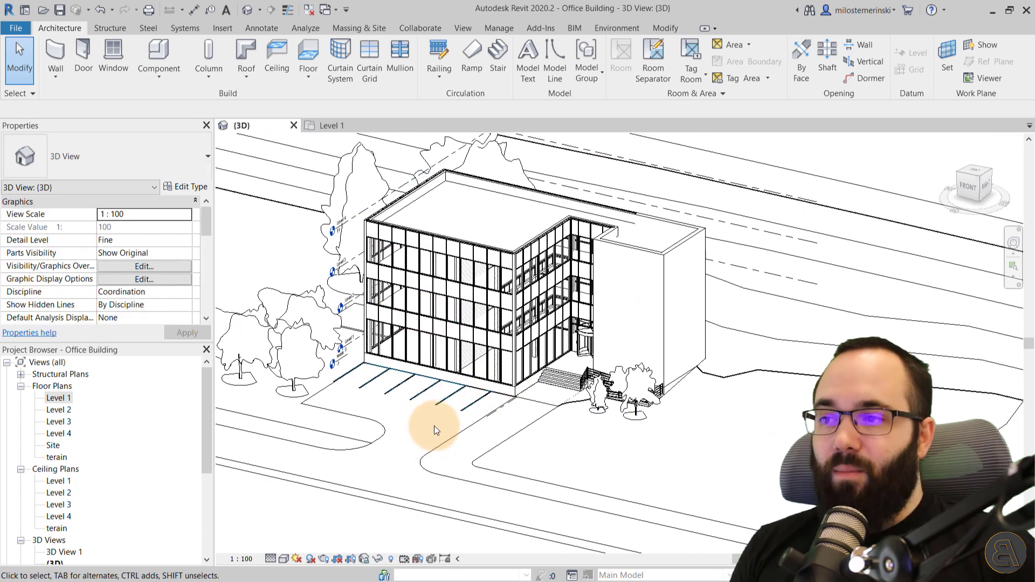